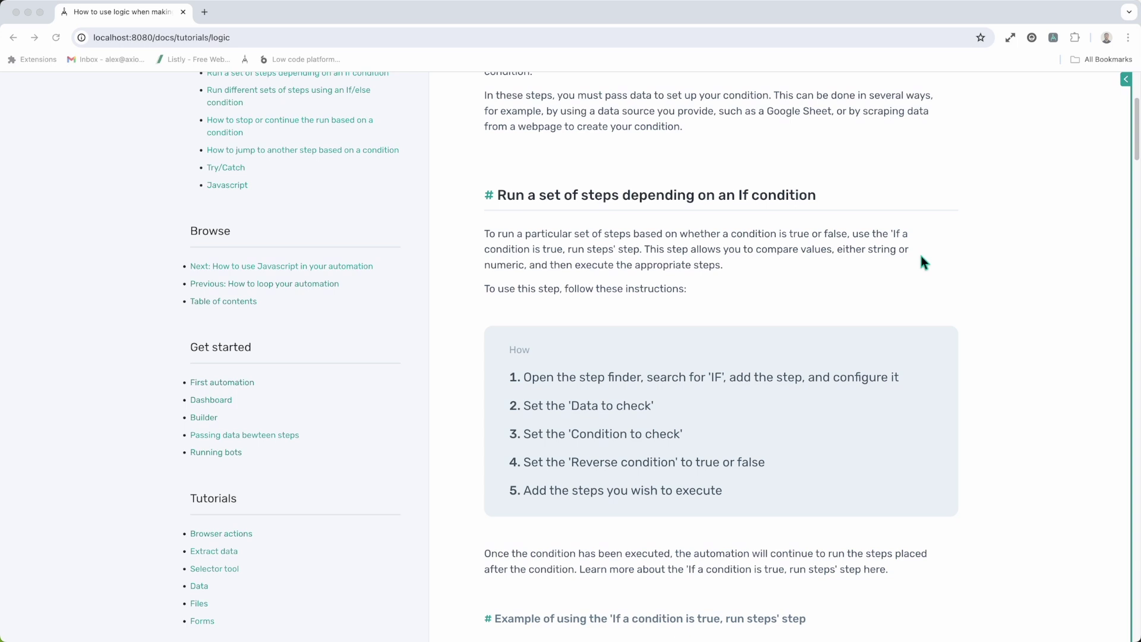
- Search 'if' to add an 'If a condition is true, run steps' step, then leave the builder
click(1124, 80)
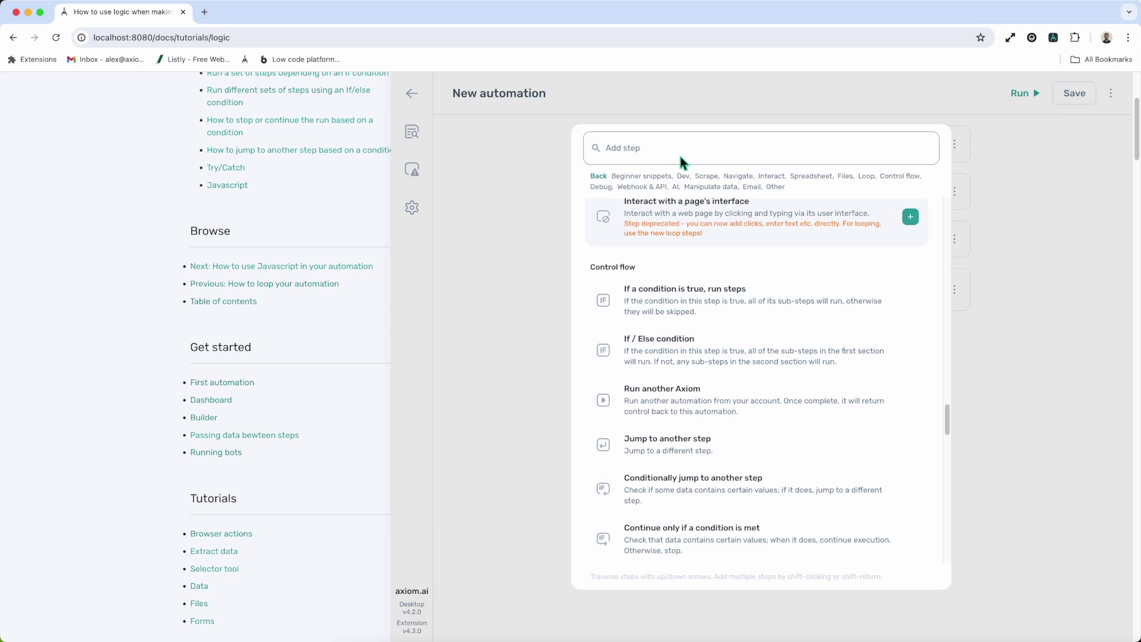
click(679, 152)
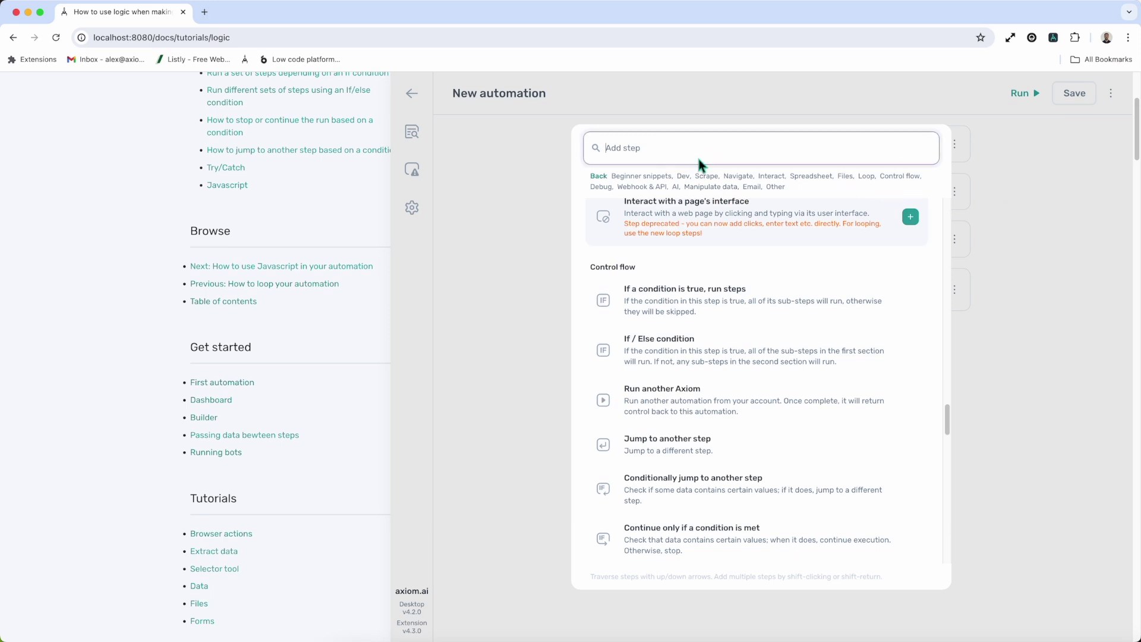
text(if)
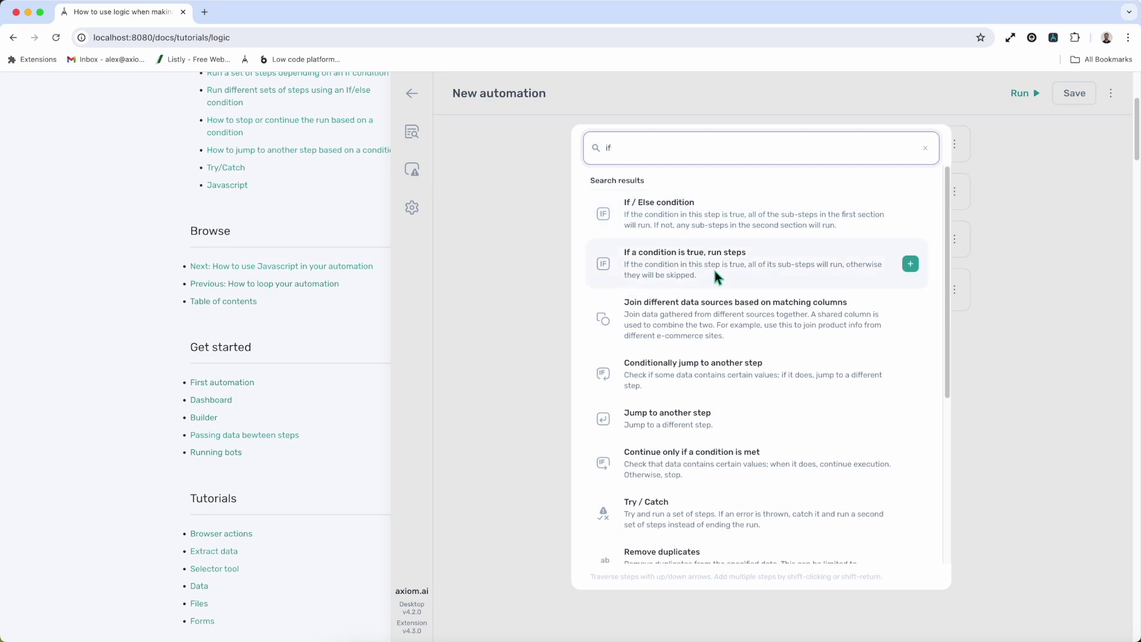
click(773, 268)
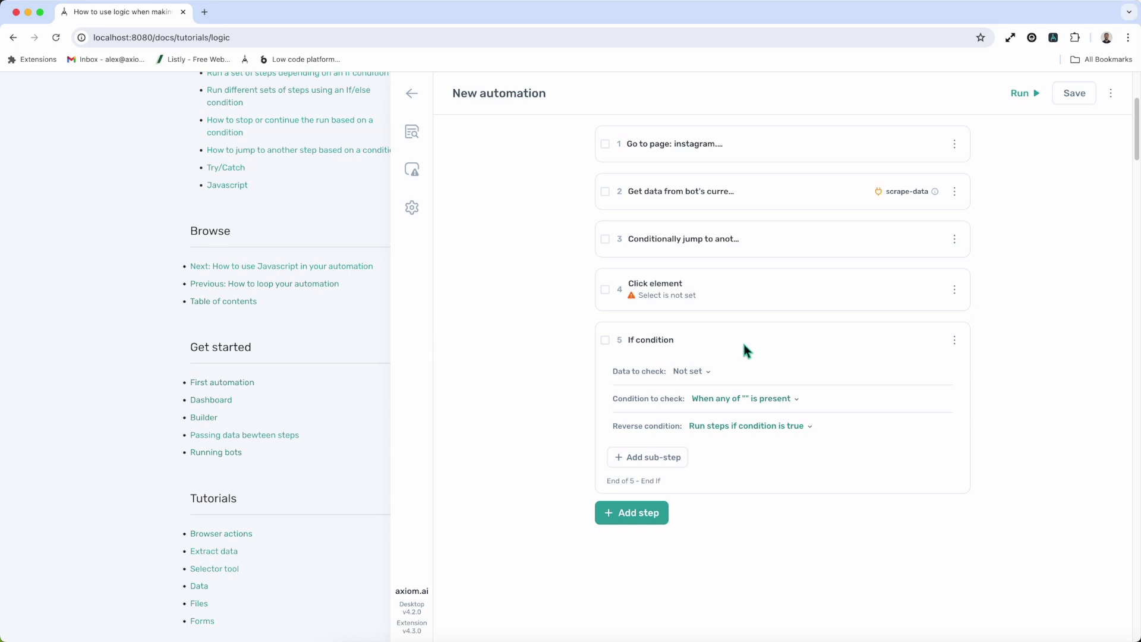
click(412, 94)
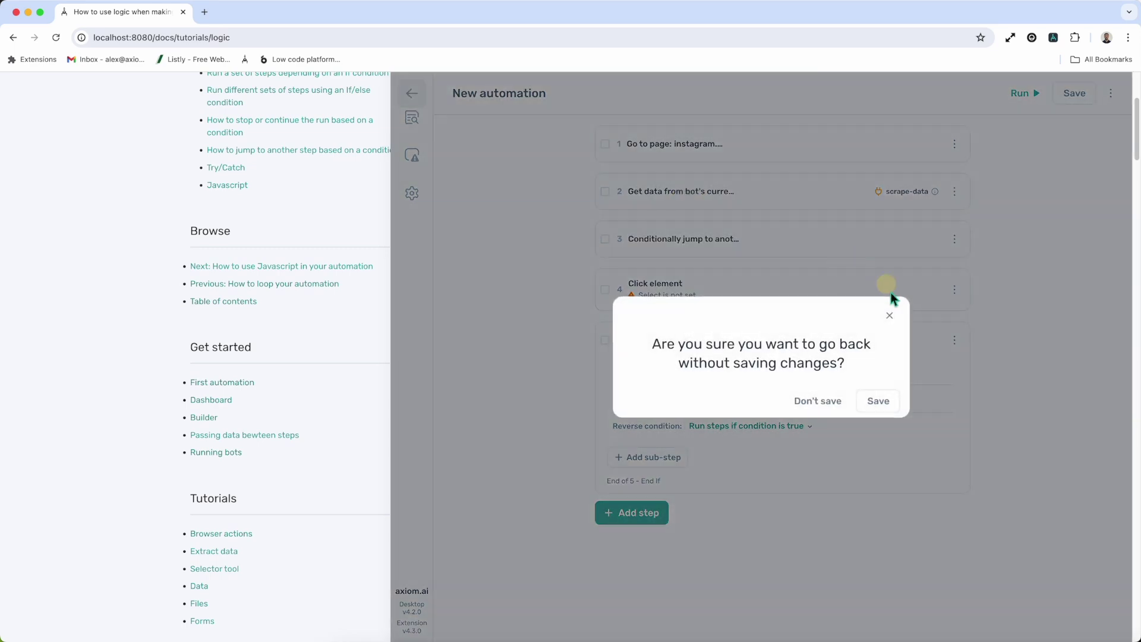
- Discard the unsaved automation, open 'Send Instagram DMs from Google Sheet(4)', and expand its Go to page step
click(812, 401)
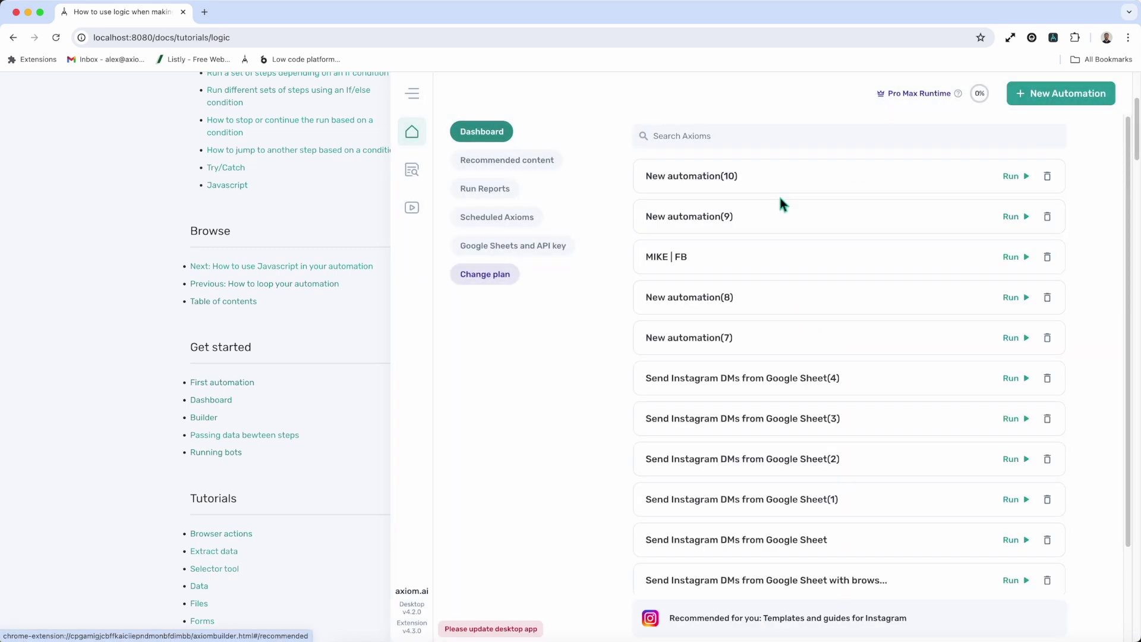
click(869, 386)
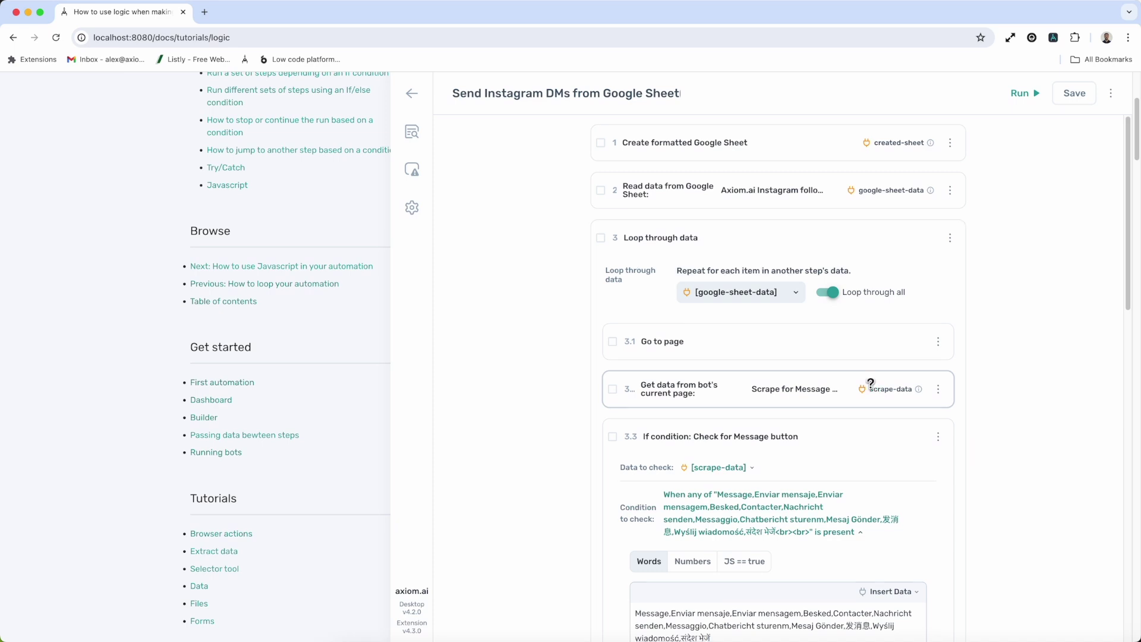
scroll(868, 390, down, 2)
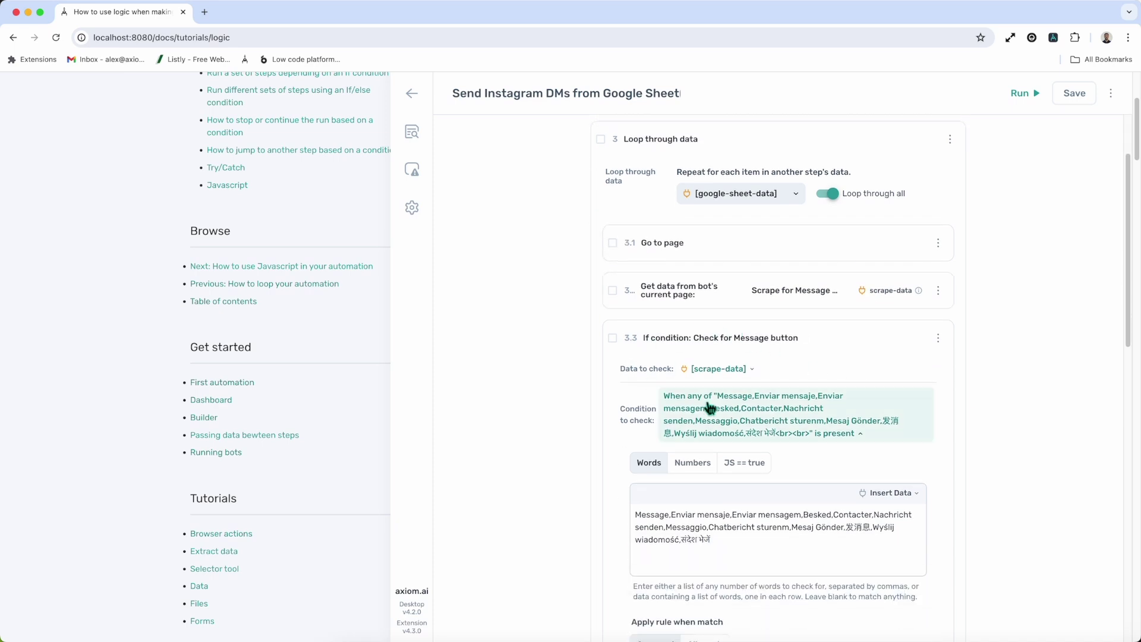
mouse_move(710, 317)
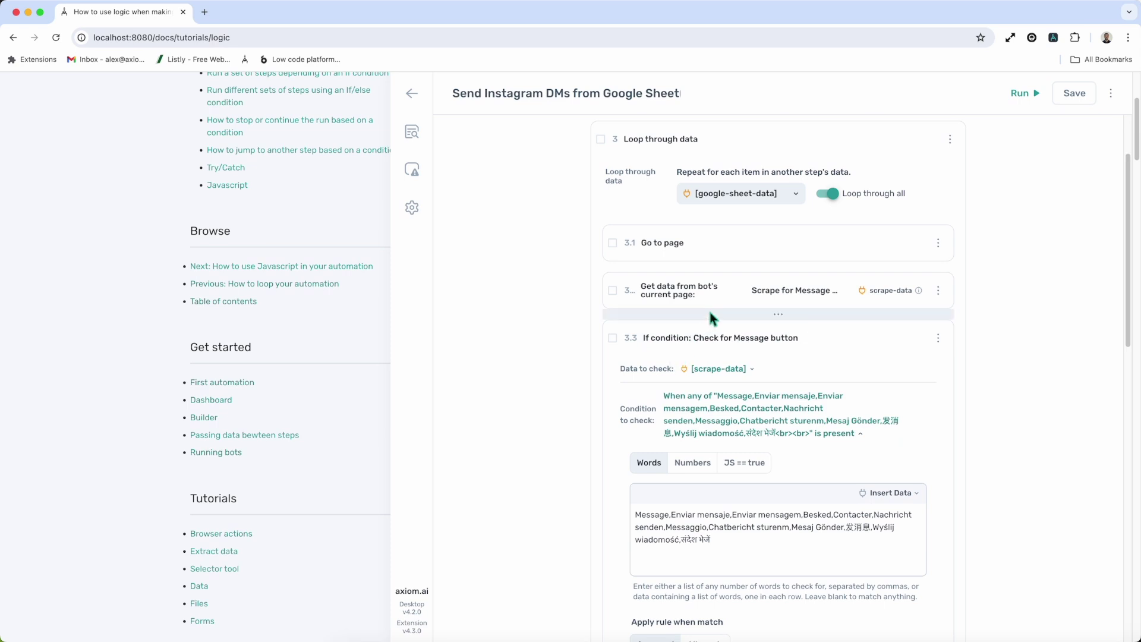
click(737, 247)
scroll(811, 221, up, 2)
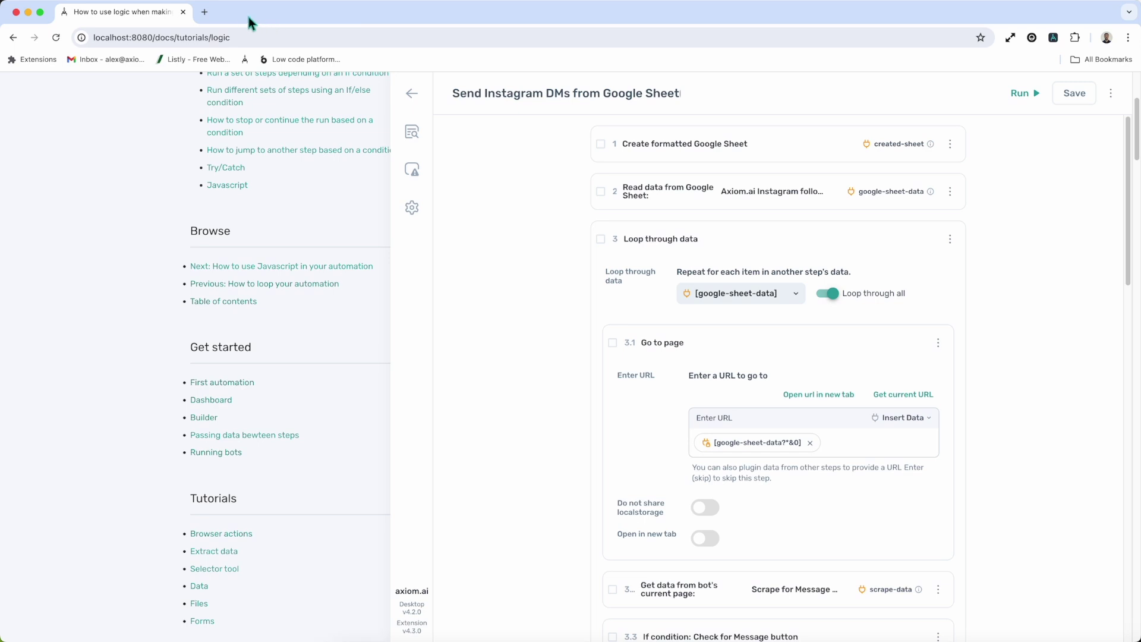
click(203, 15)
- Load instagram.com, open the recently searched profile, and show the Axiom.ai automation beside it
text(int)
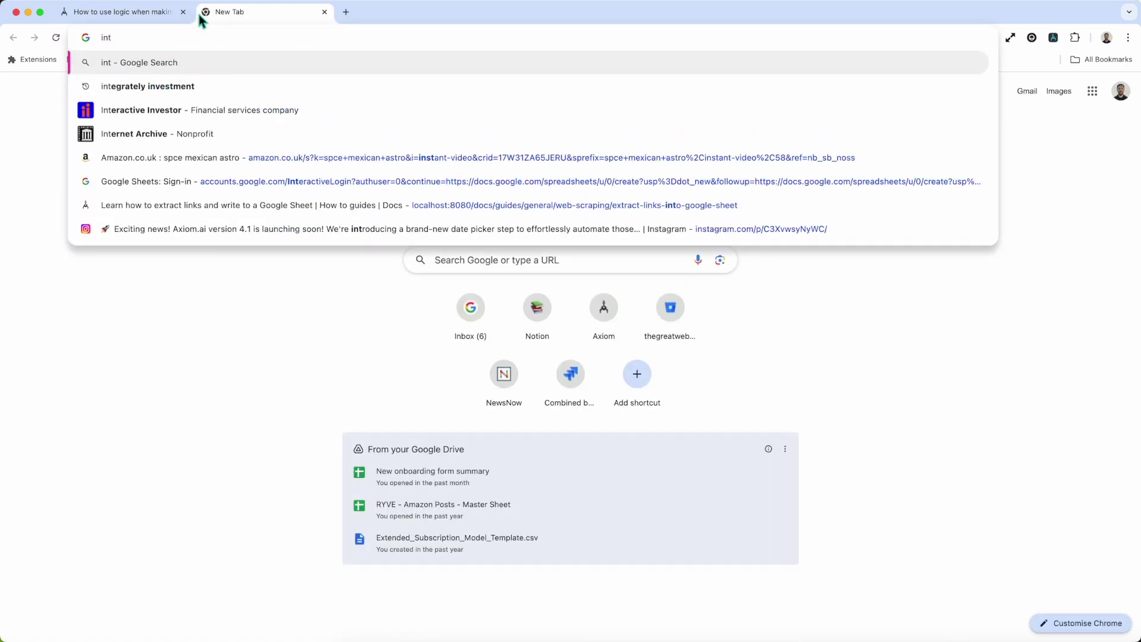
text(stagram.com)
key(Return)
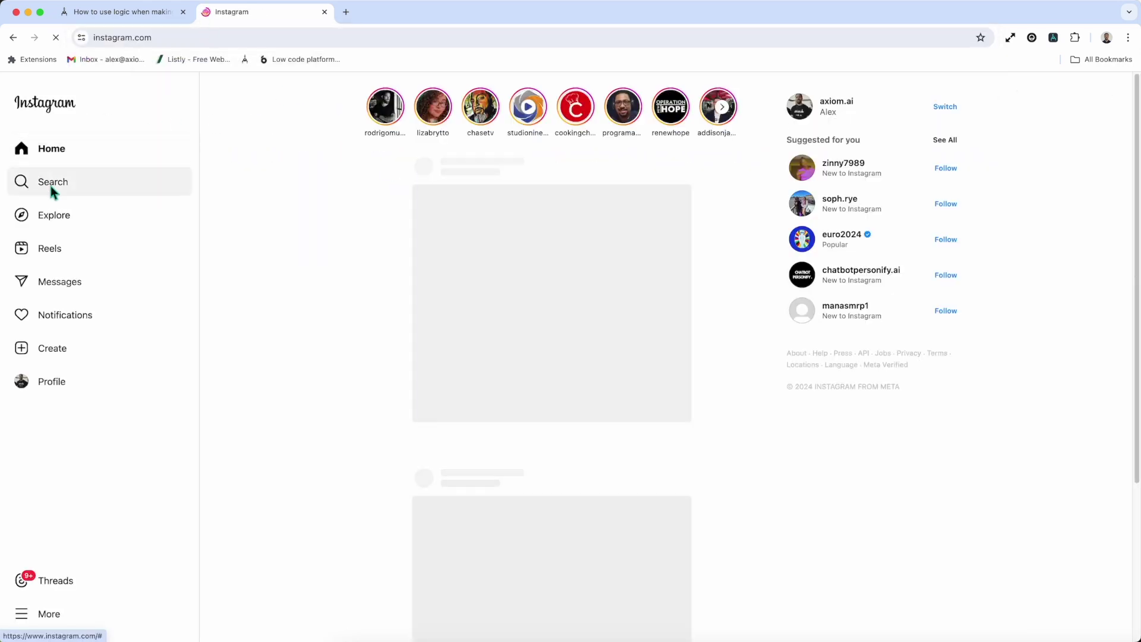
click(51, 188)
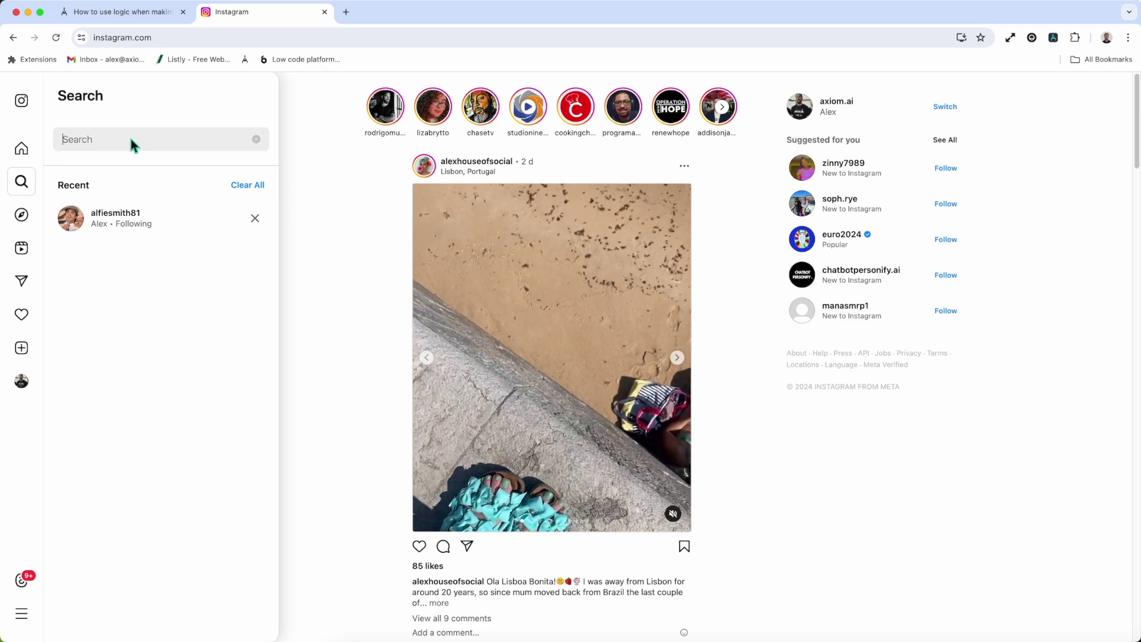
click(128, 219)
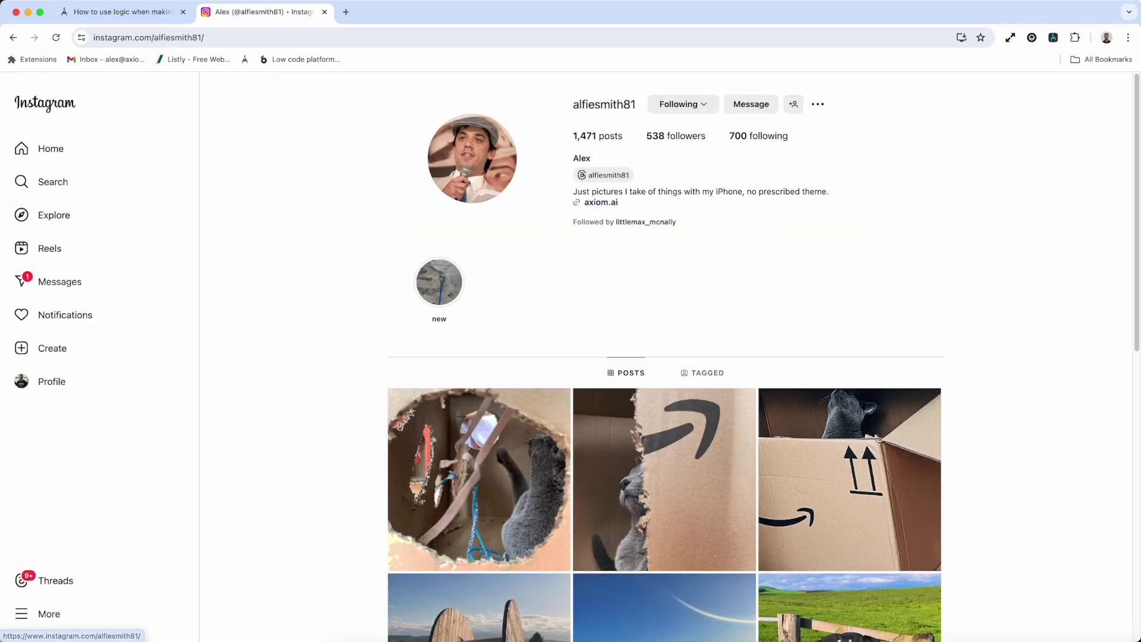
click(1054, 37)
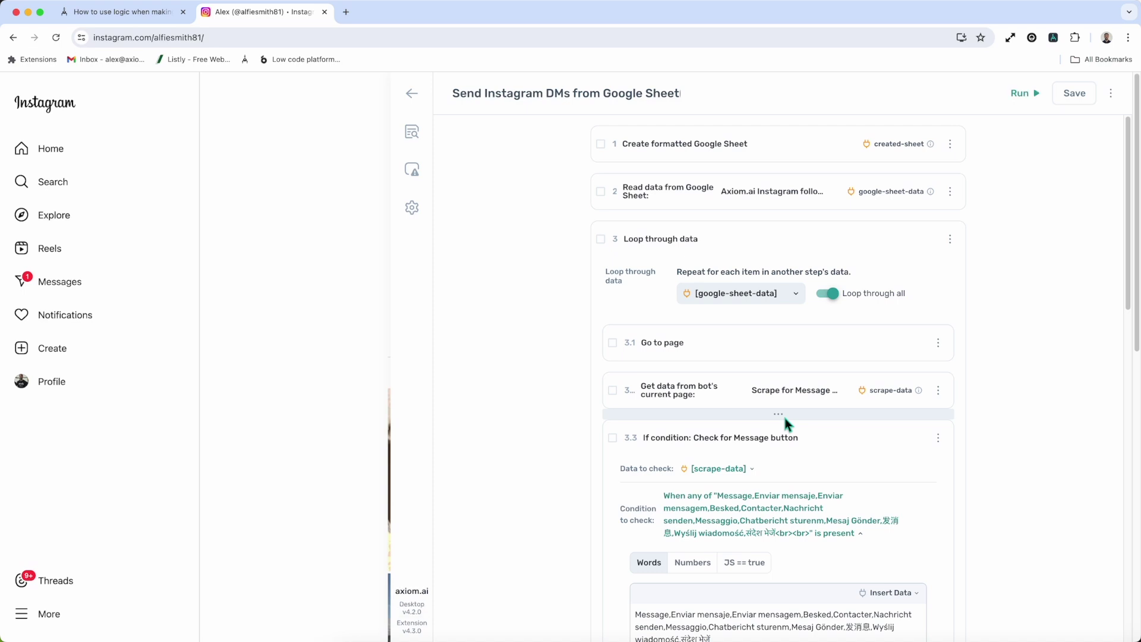
- Point step 3.2 Scrape for Message button at the Instagram profile header, then collapse it
click(729, 391)
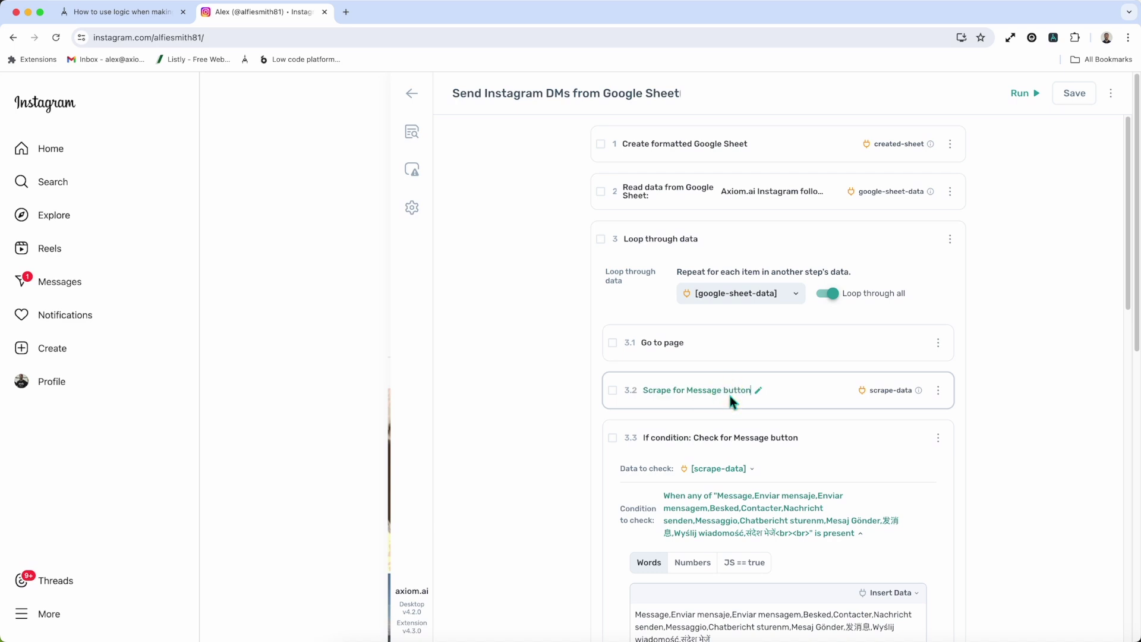
click(795, 399)
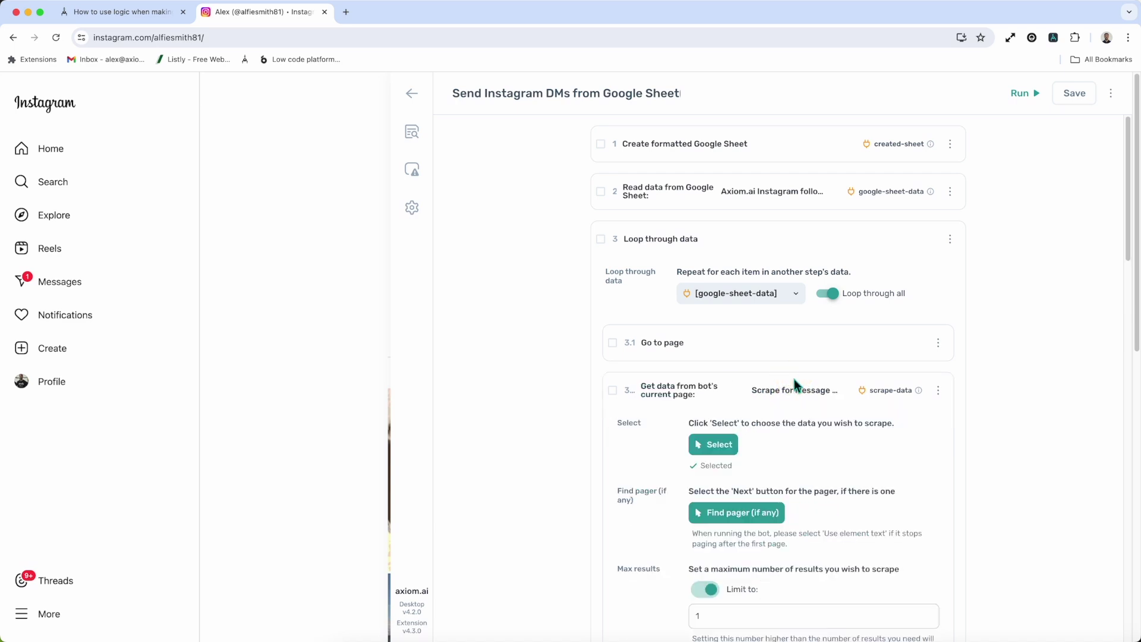
click(714, 444)
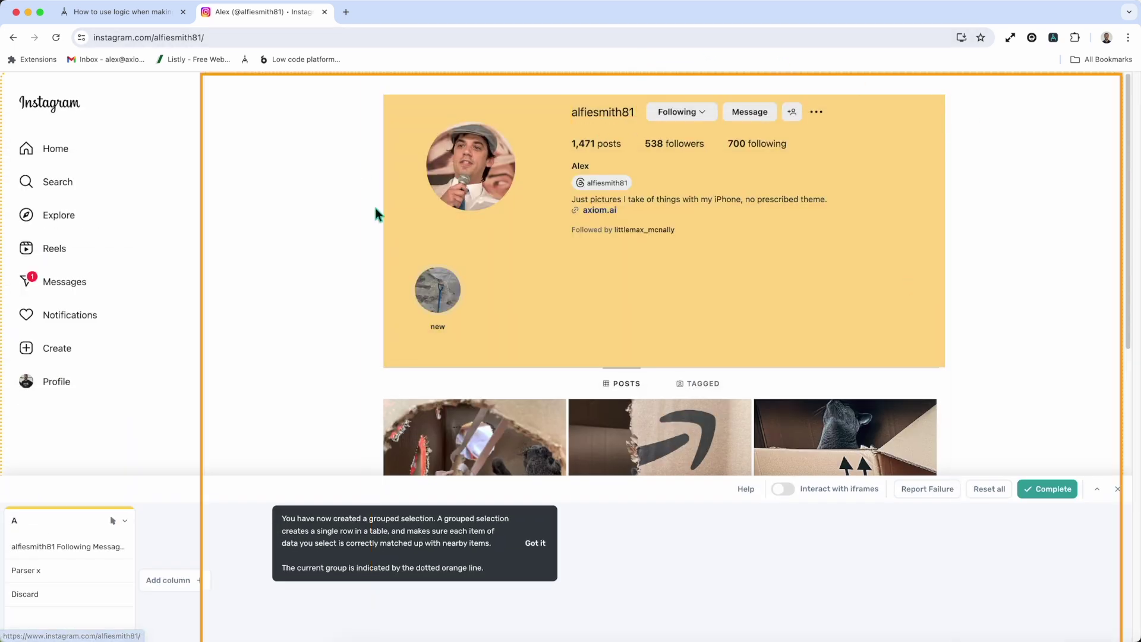
click(1117, 489)
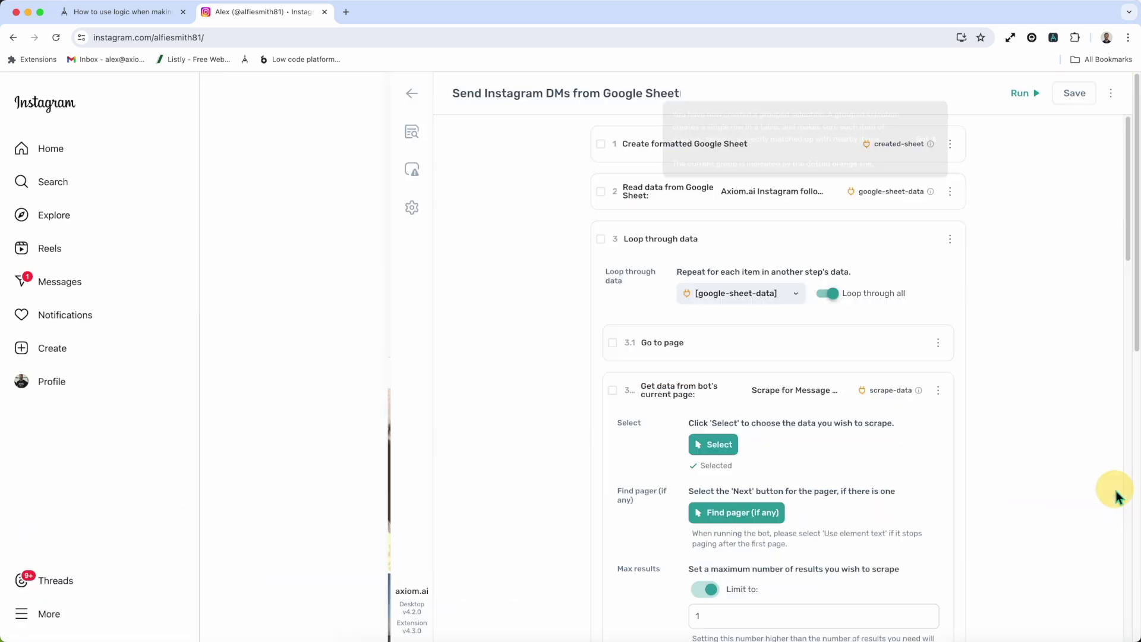
click(730, 386)
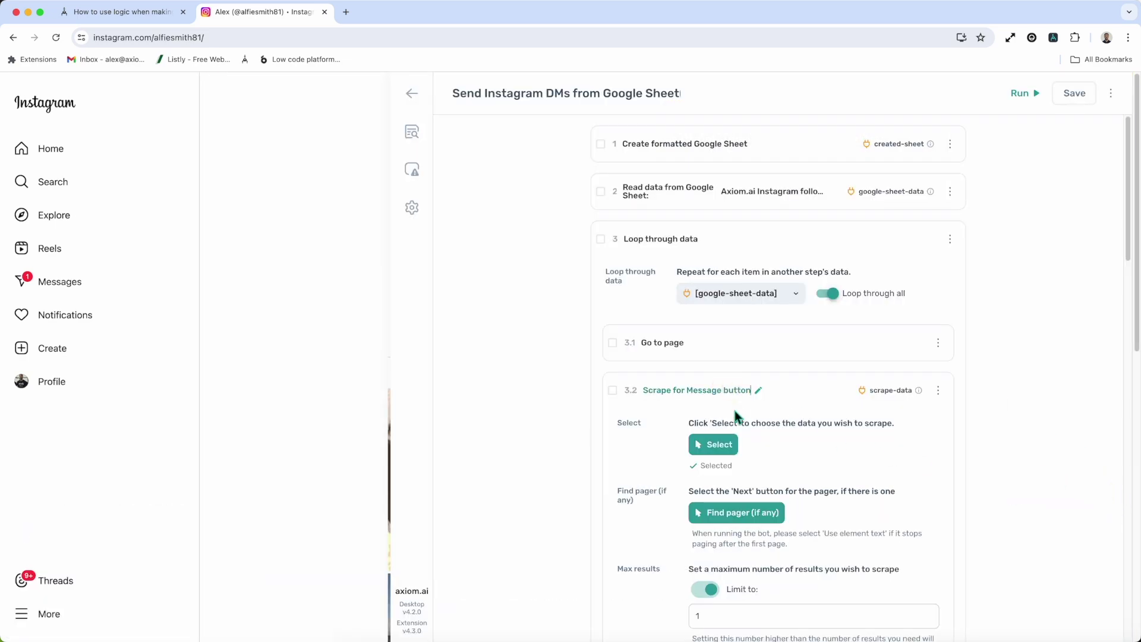
scroll(832, 406, down, 1)
scroll(833, 406, down, 5)
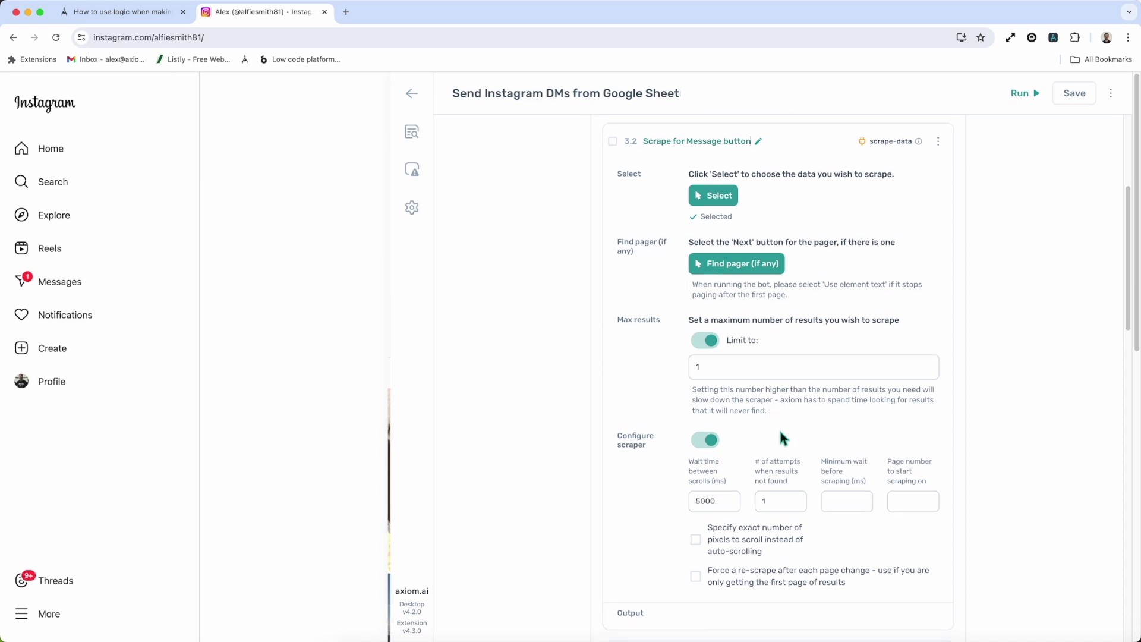
scroll(783, 438, up, 2)
click(802, 233)
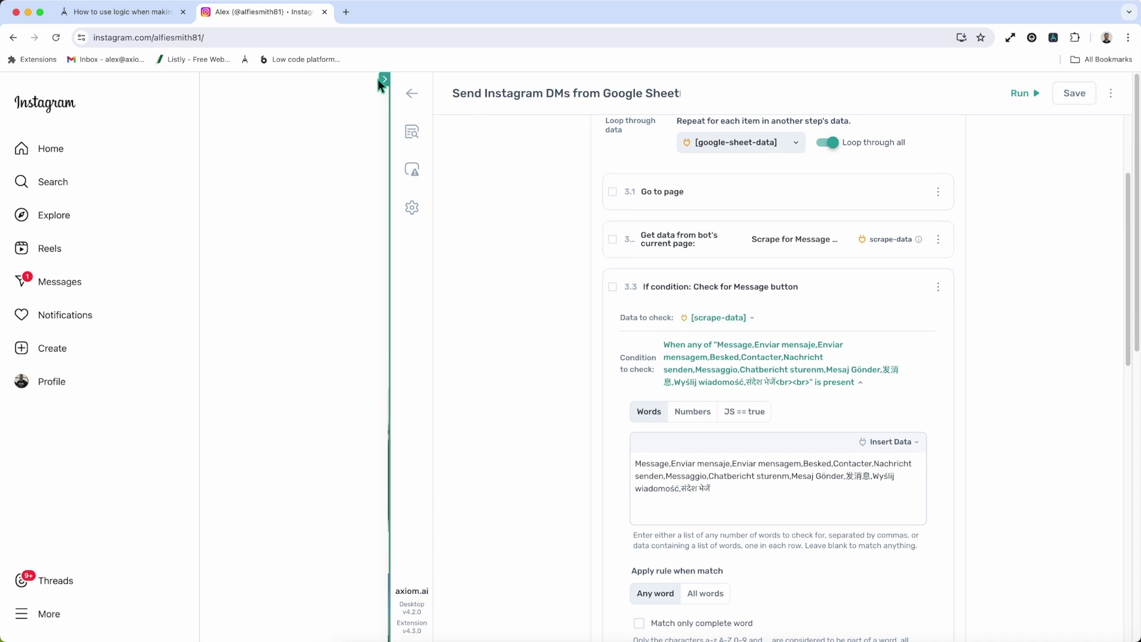
- Hide the Axiom.ai panel to view the profile, then bring the automation steps back
click(383, 79)
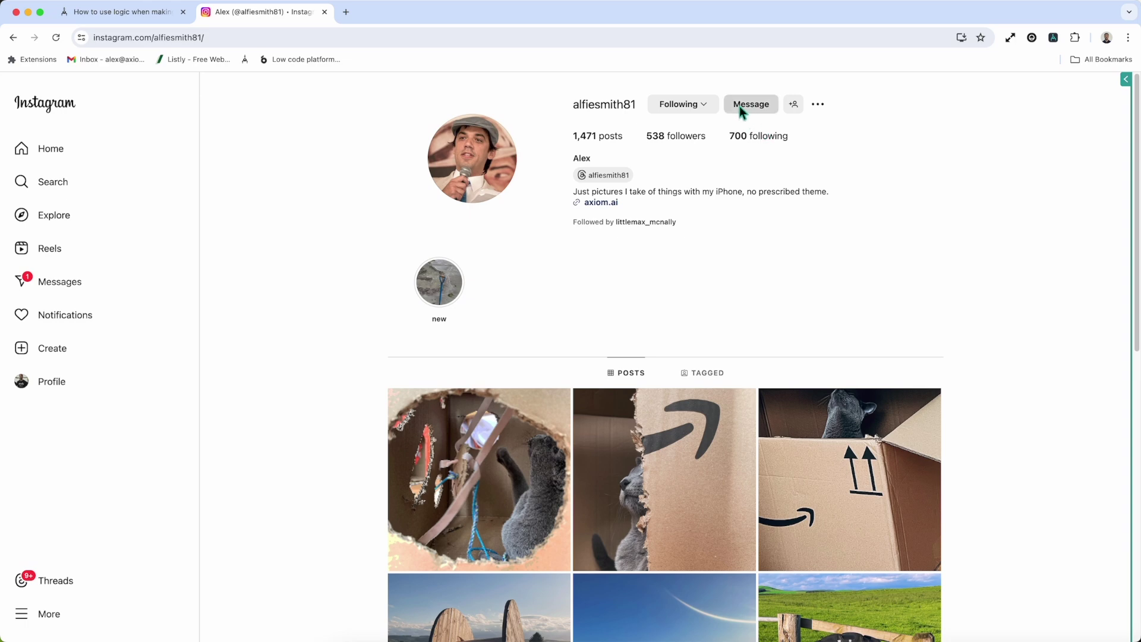
click(1125, 80)
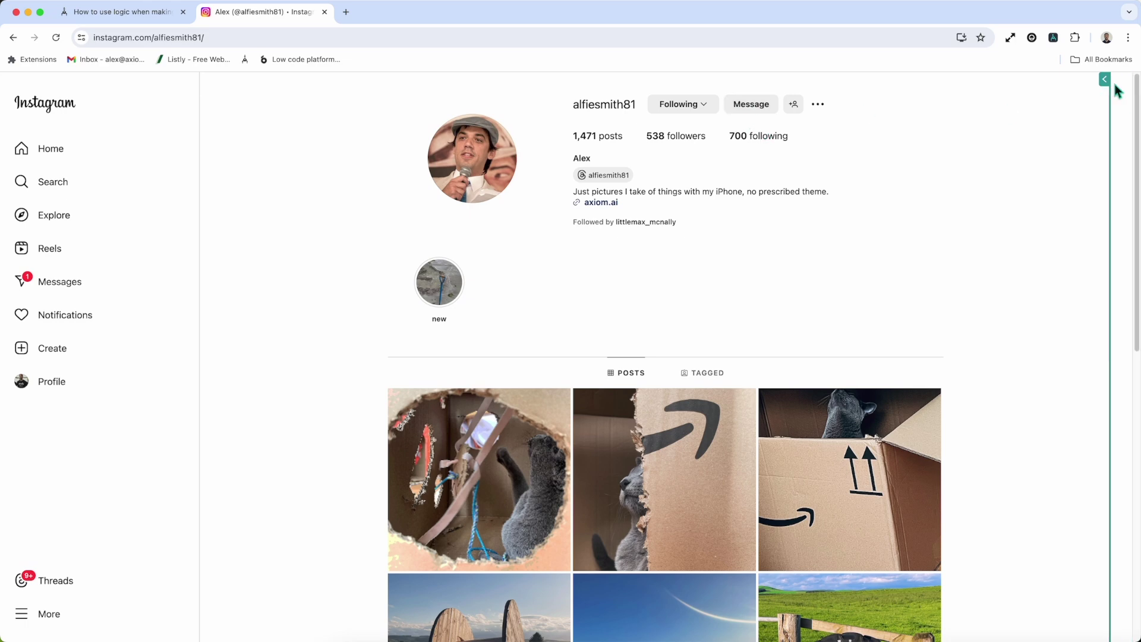
click(1109, 82)
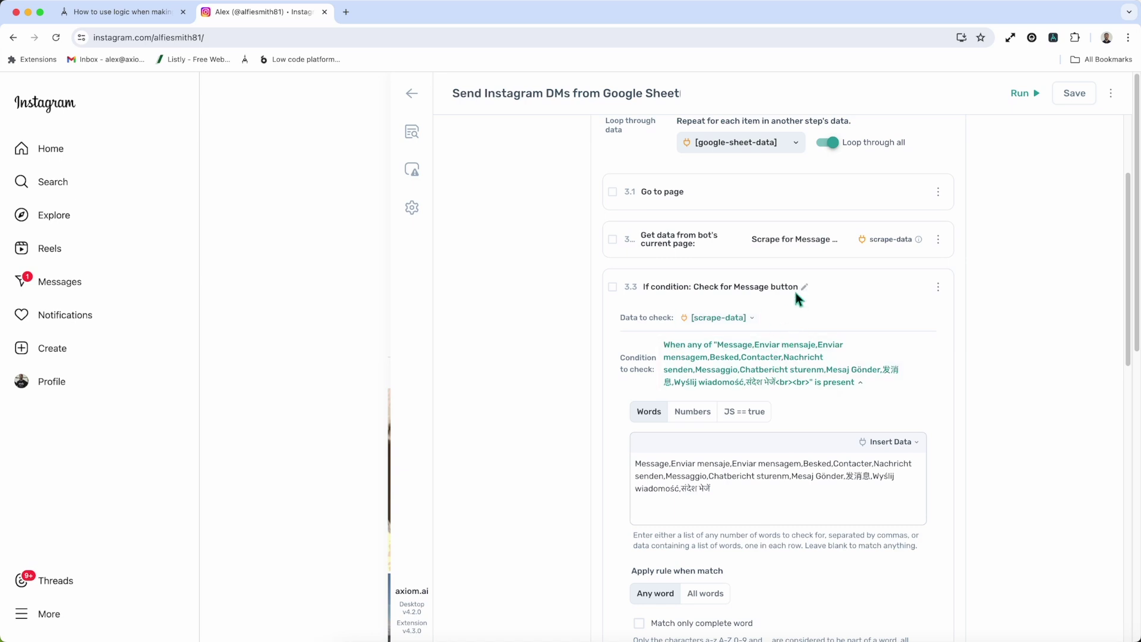
- Set step 3.3's checked data to the scrape-data output and open its Message-word list
click(724, 320)
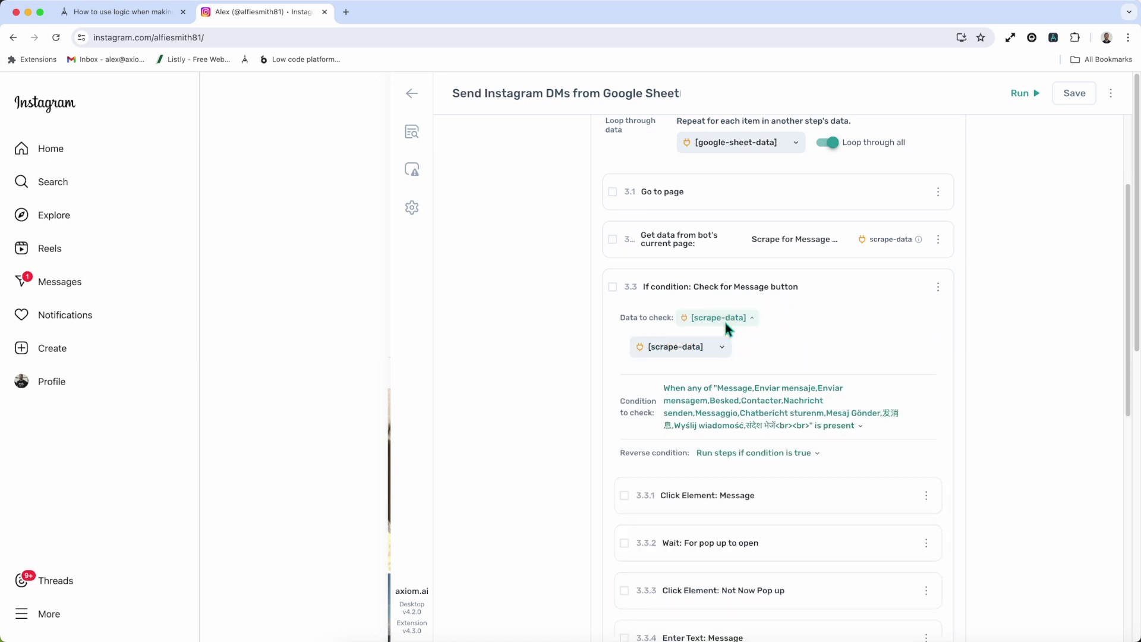
click(719, 343)
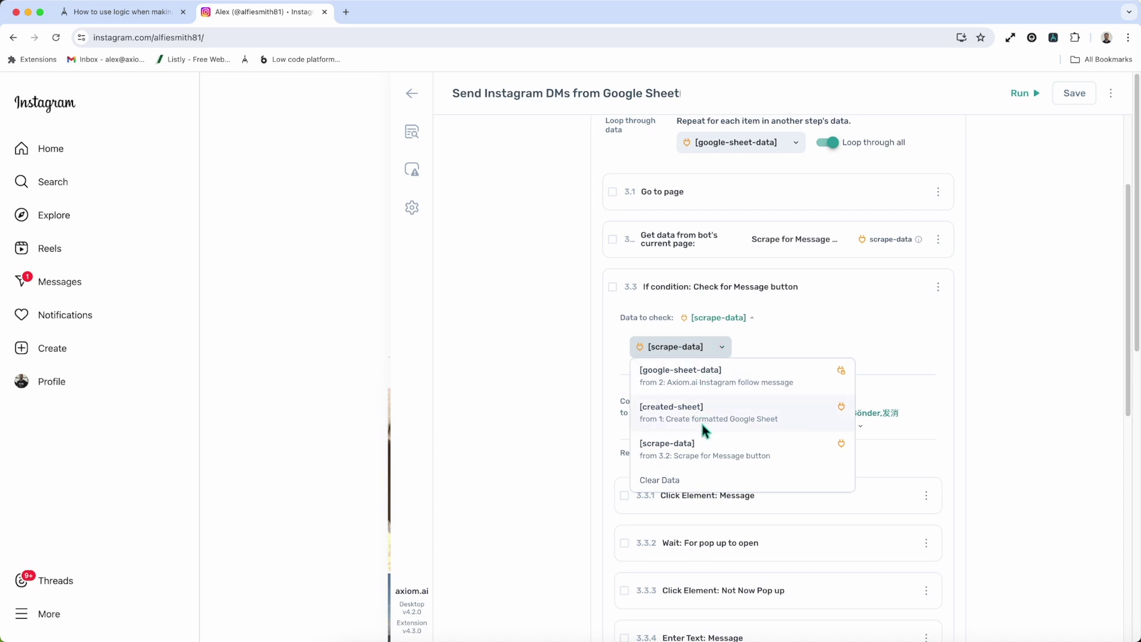
click(700, 444)
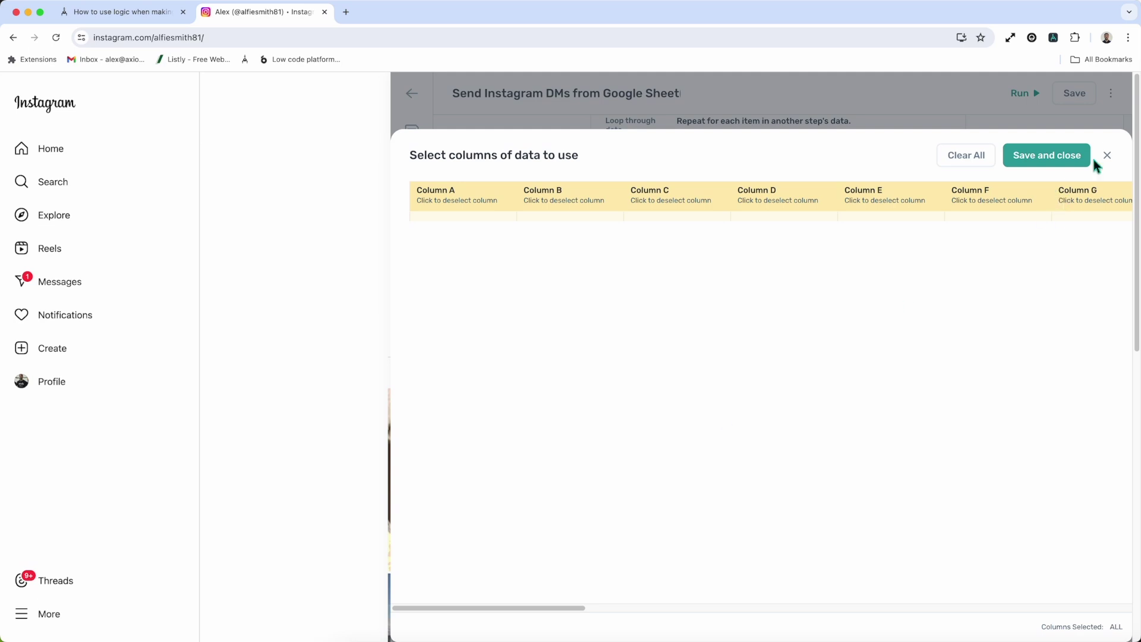
click(1118, 154)
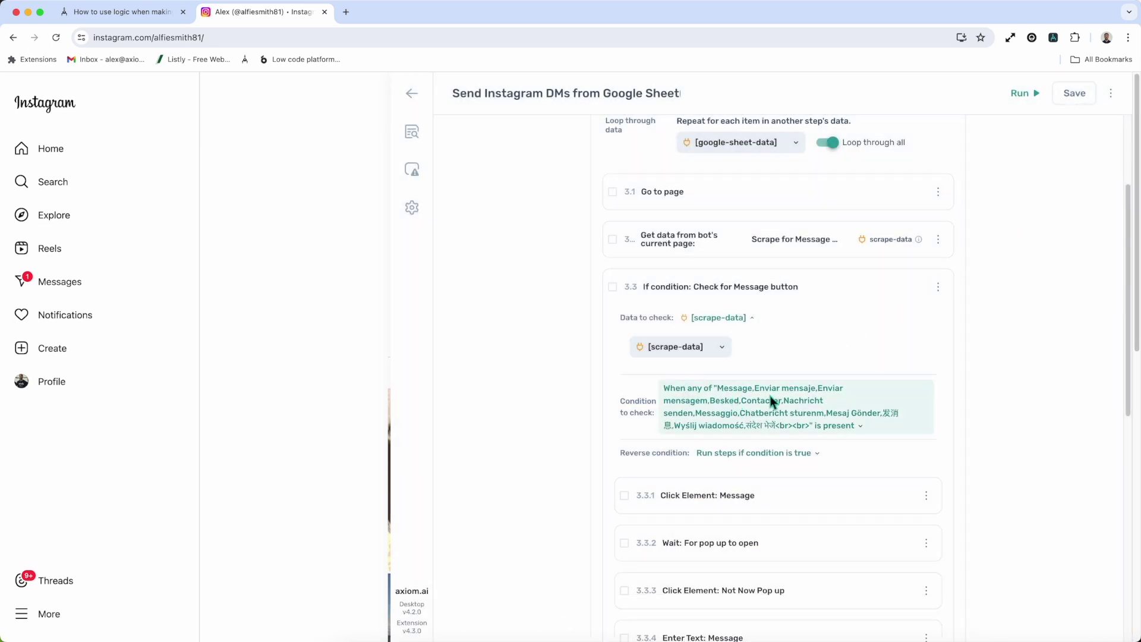
click(710, 412)
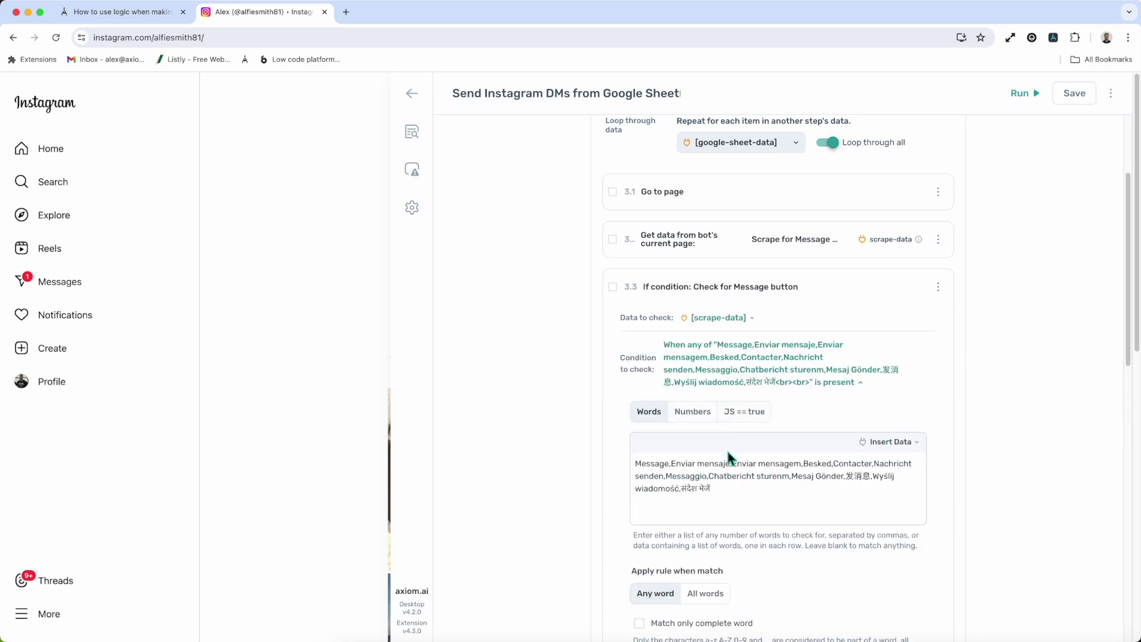
- Try the Numbers and JS == true condition types, return to Words, and show the [scrape-data] source
scroll(722, 464, down, 1)
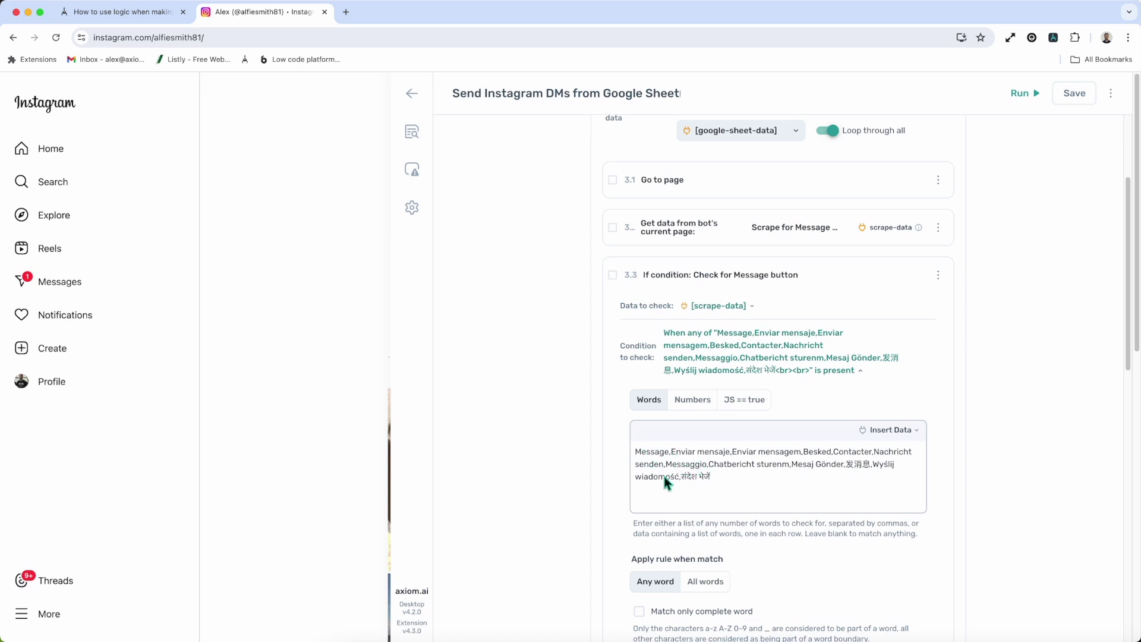
click(684, 406)
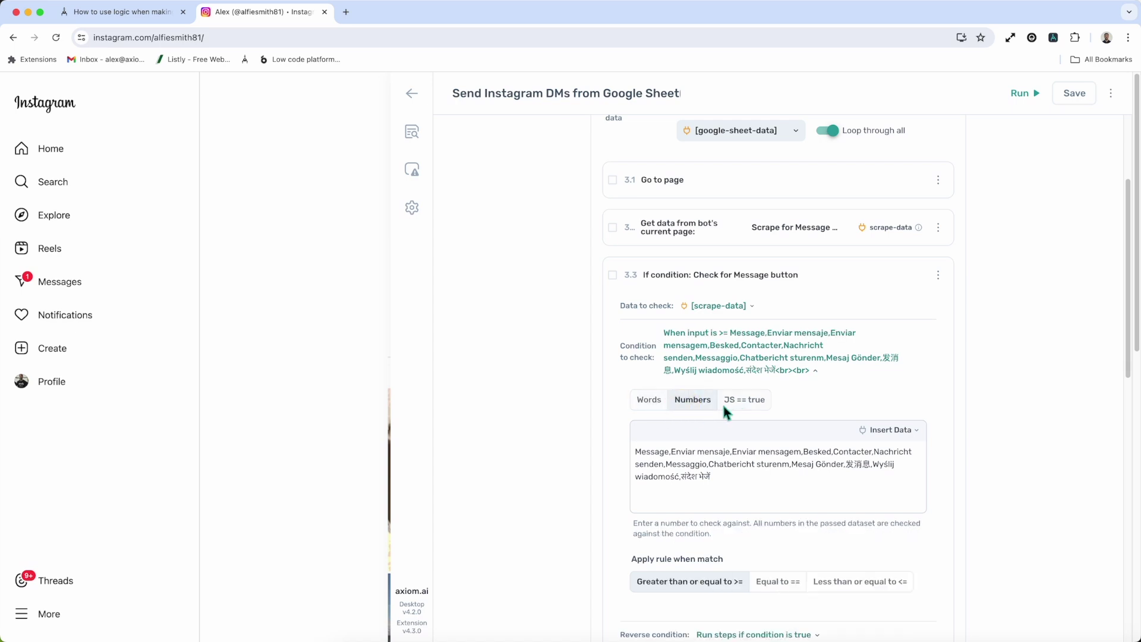
click(743, 400)
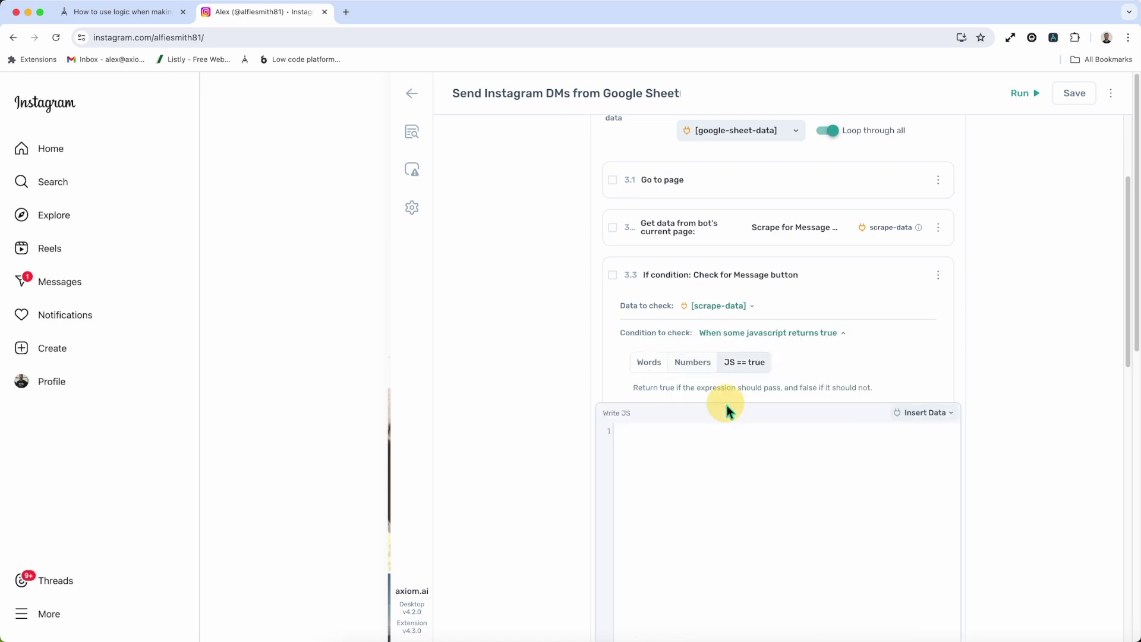
click(644, 365)
scroll(671, 514, down, 2)
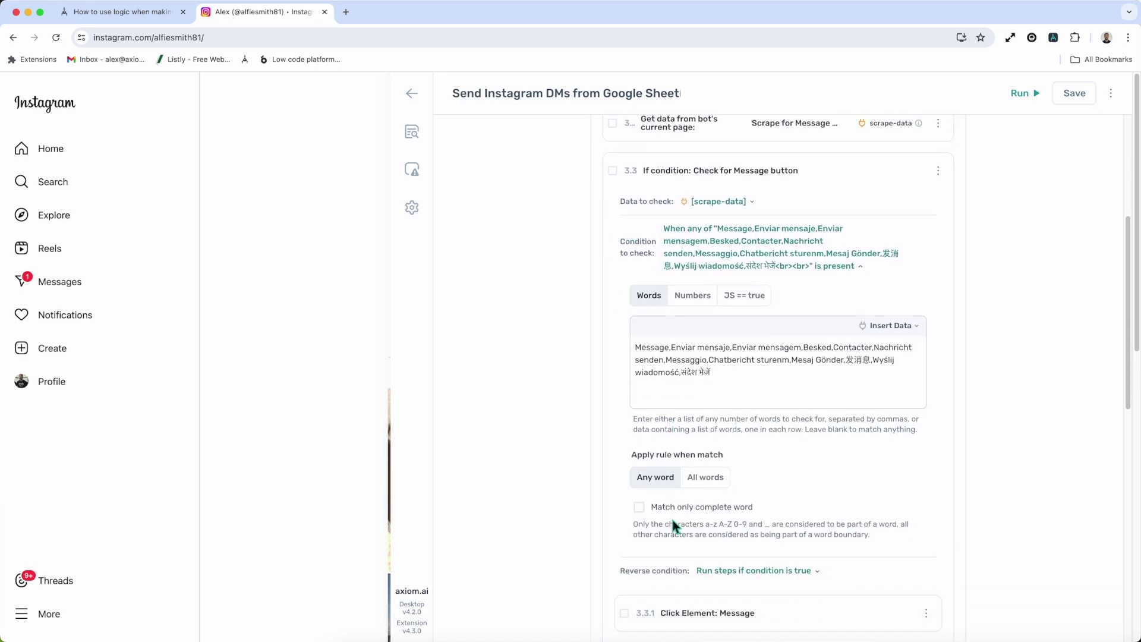
scroll(672, 516, down, 1)
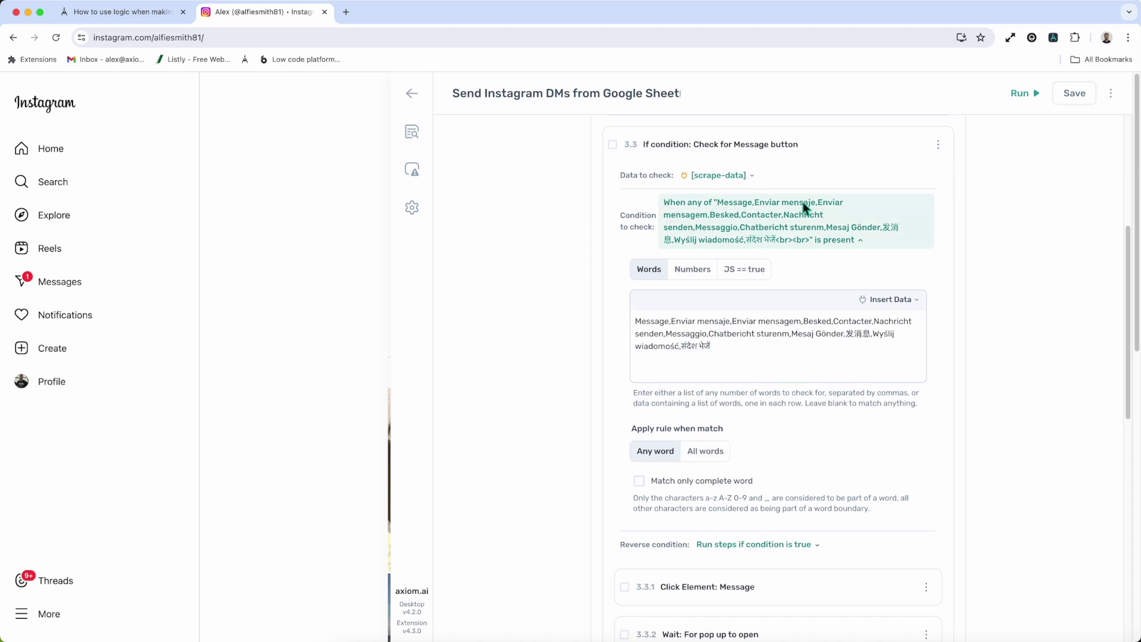
click(806, 184)
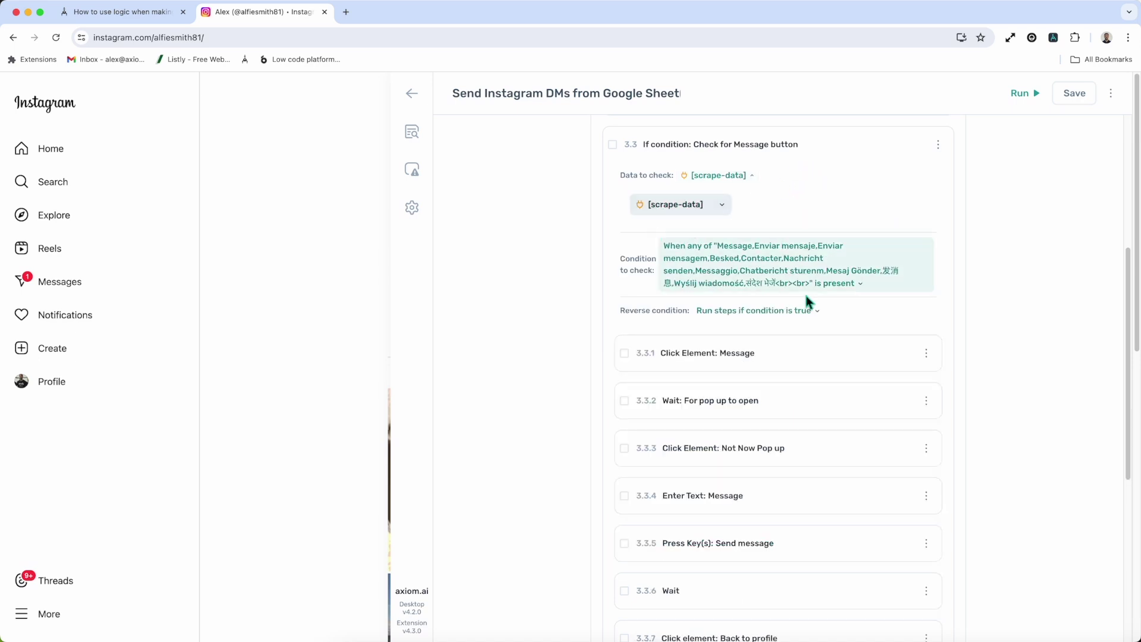
- Reveal step 3.3's Reverse condition checkbox, then open the Add sub-step list at the branch's end
click(698, 314)
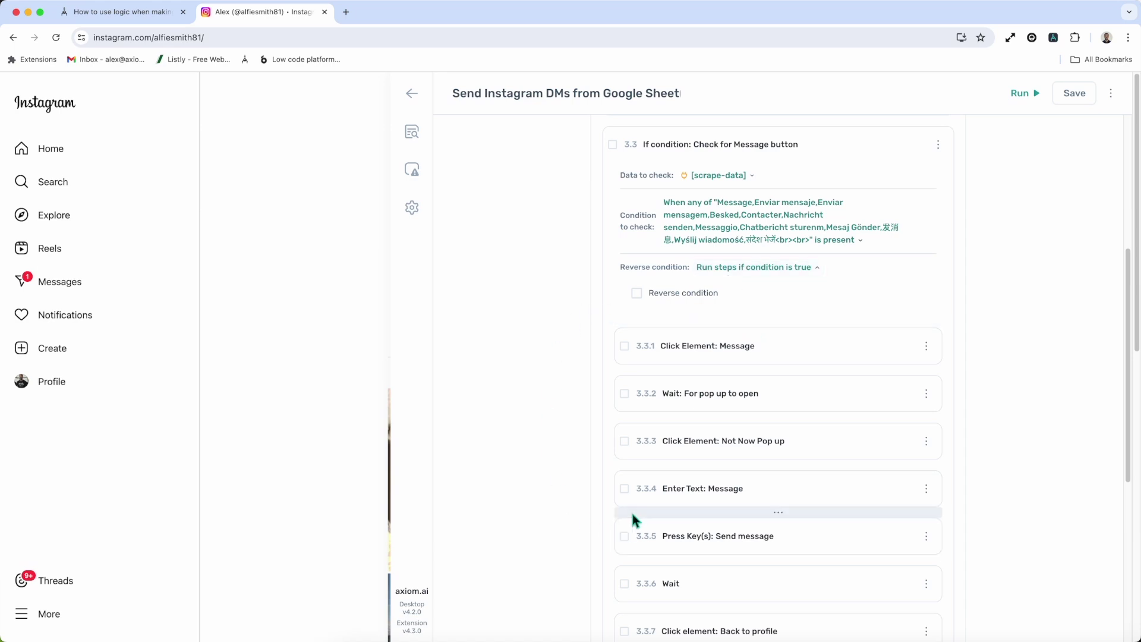
scroll(642, 502, up, 1)
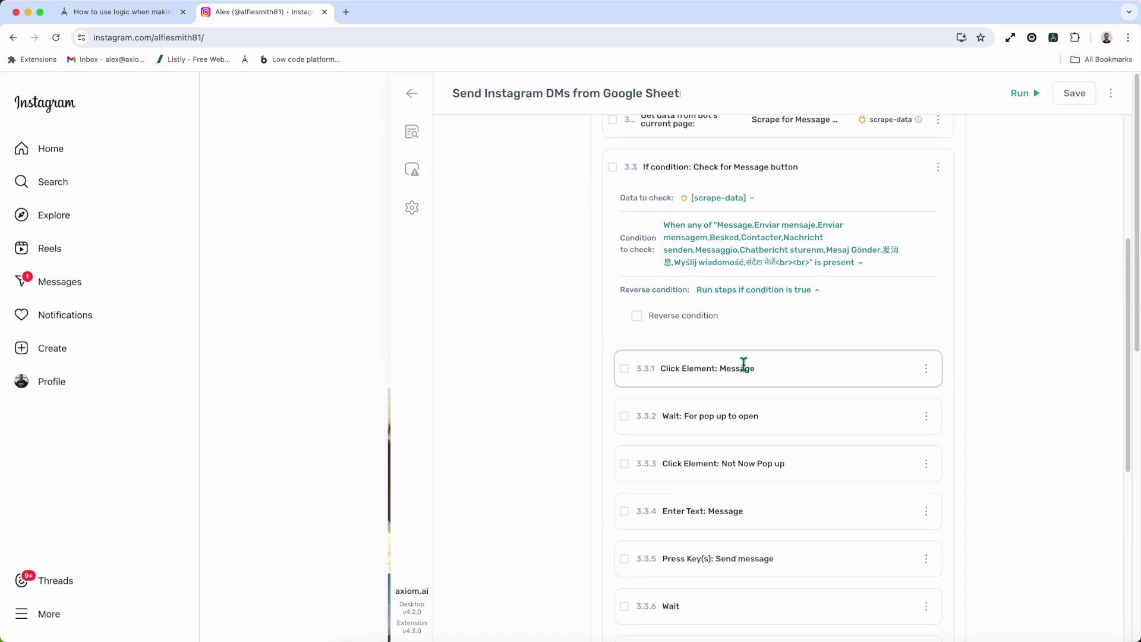
scroll(742, 369, down, 3)
scroll(744, 416, down, 2)
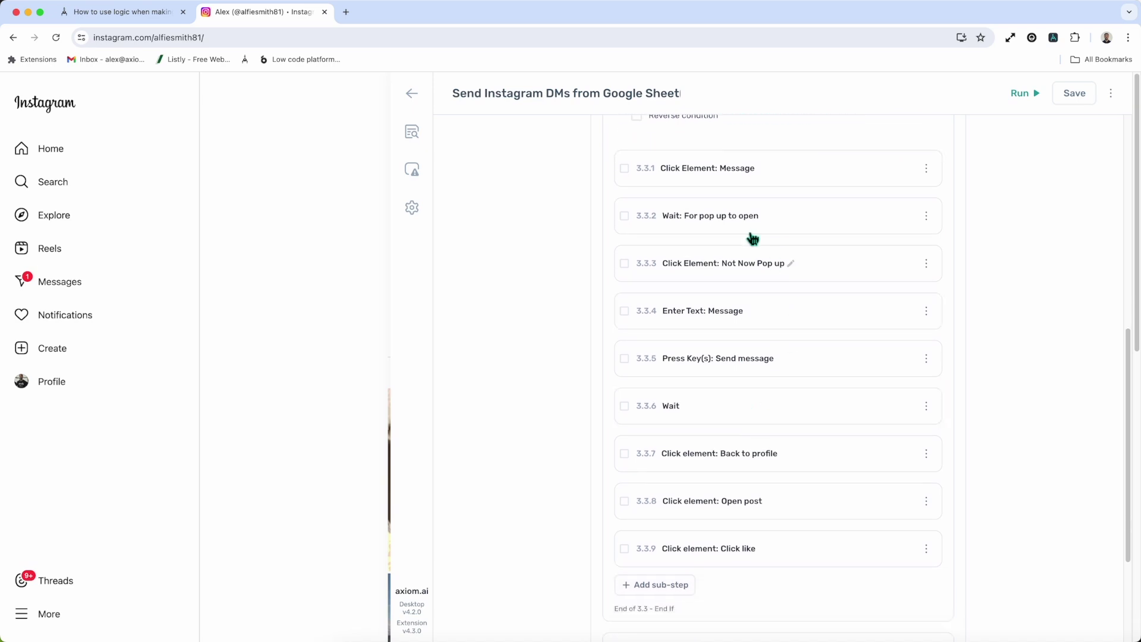
scroll(644, 191, up, 4)
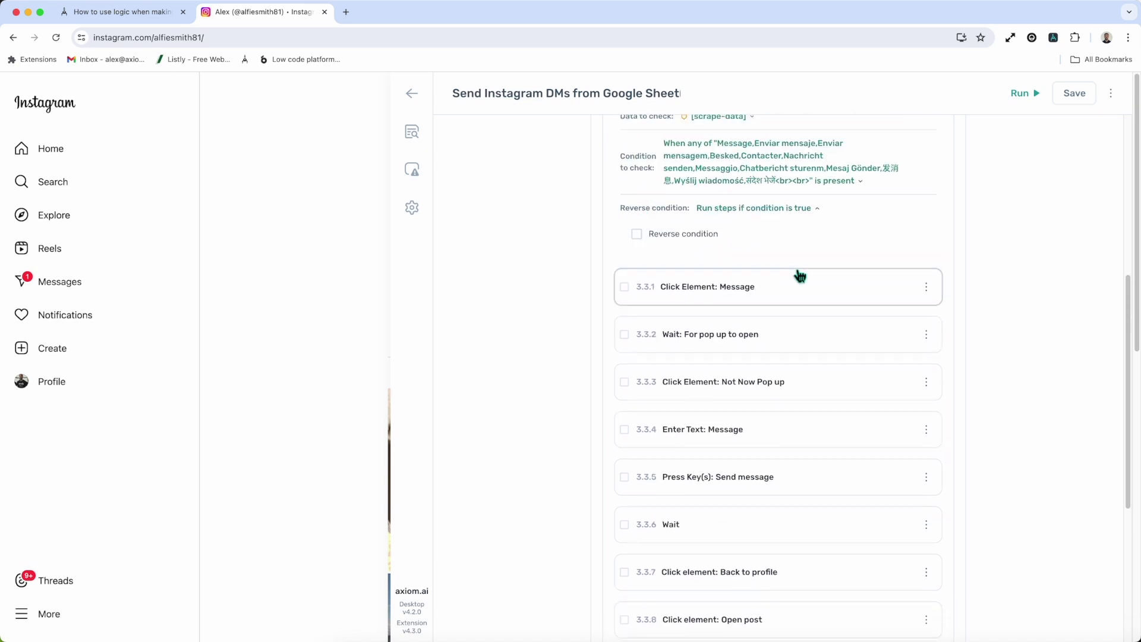
scroll(743, 386, down, 1)
scroll(693, 471, down, 4)
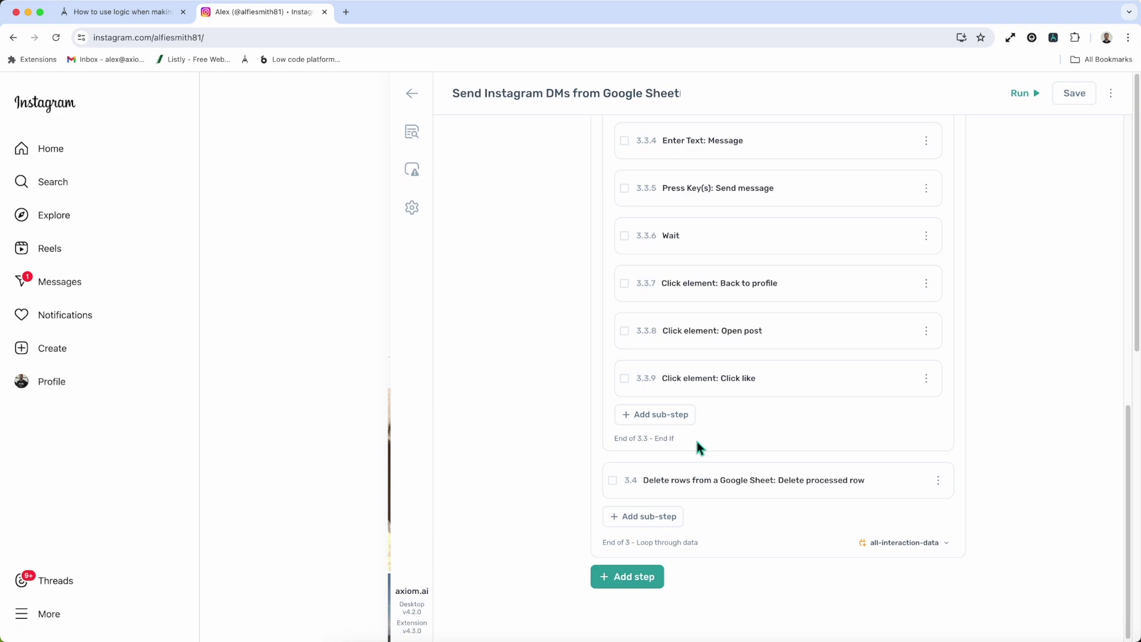
scroll(744, 426, up, 9)
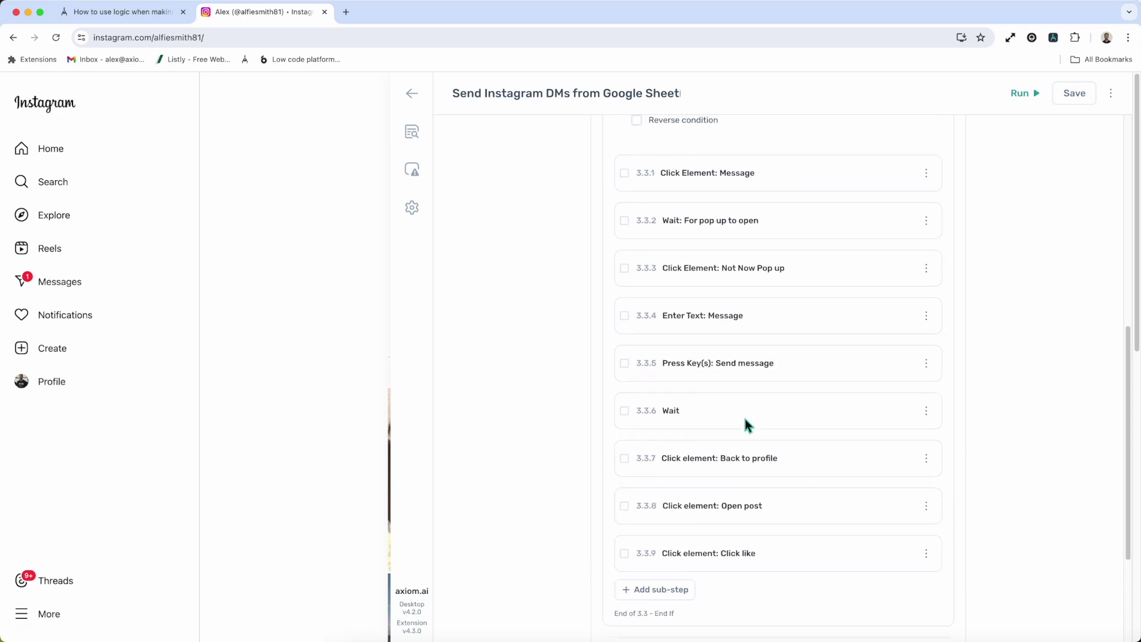
scroll(738, 440, down, 10)
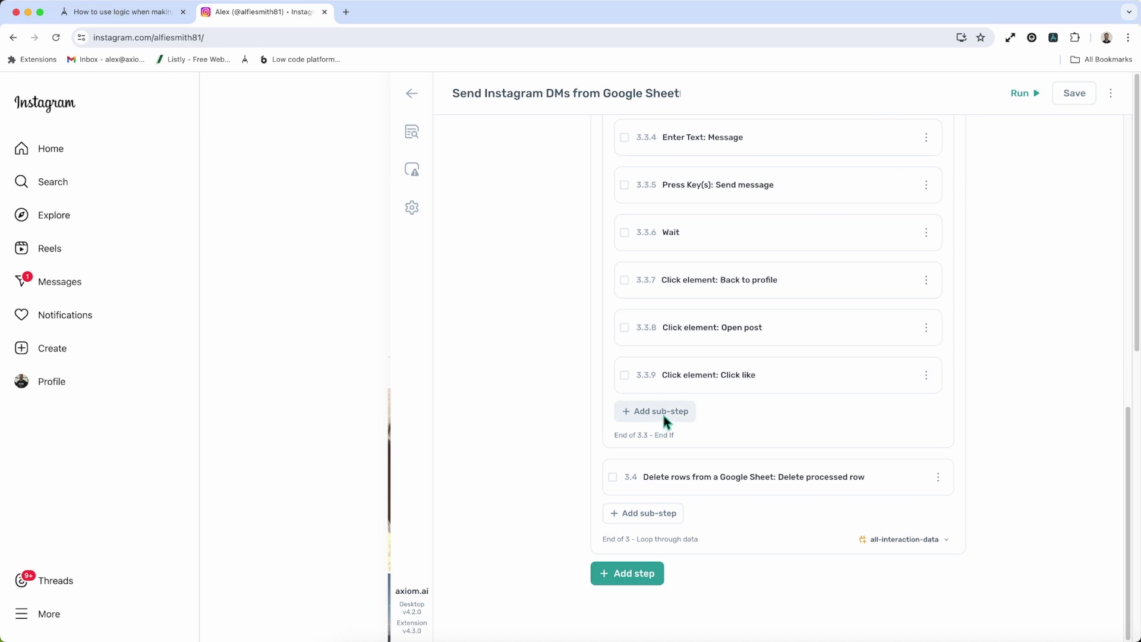
click(663, 412)
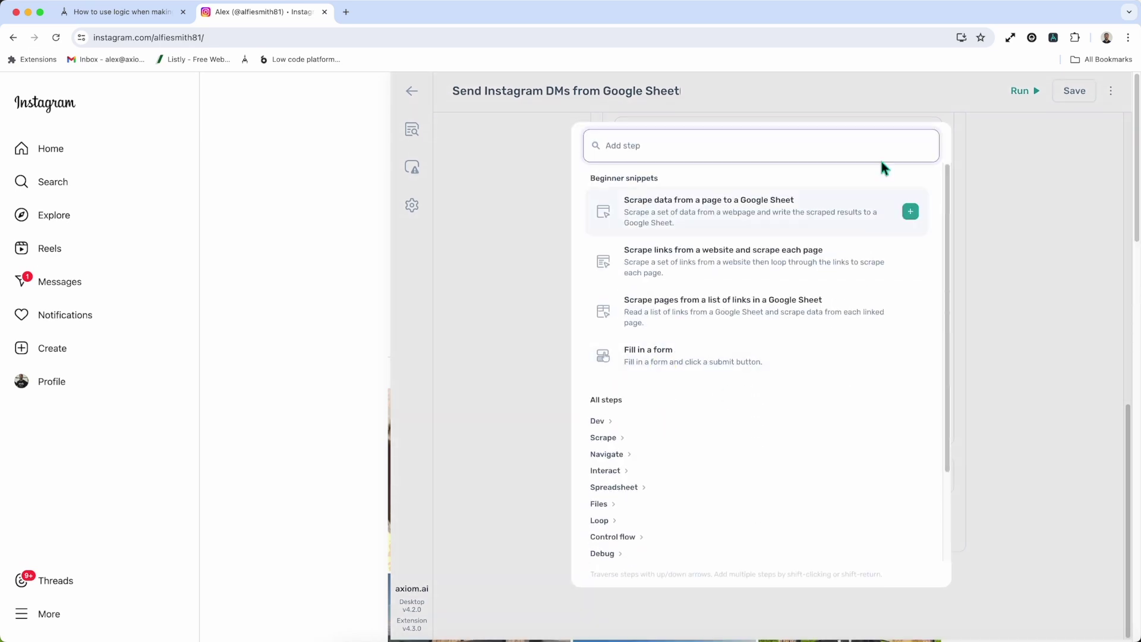
- Close the step picker and collapse the Message-button check to its summary
click(1012, 277)
scroll(857, 331, up, 8)
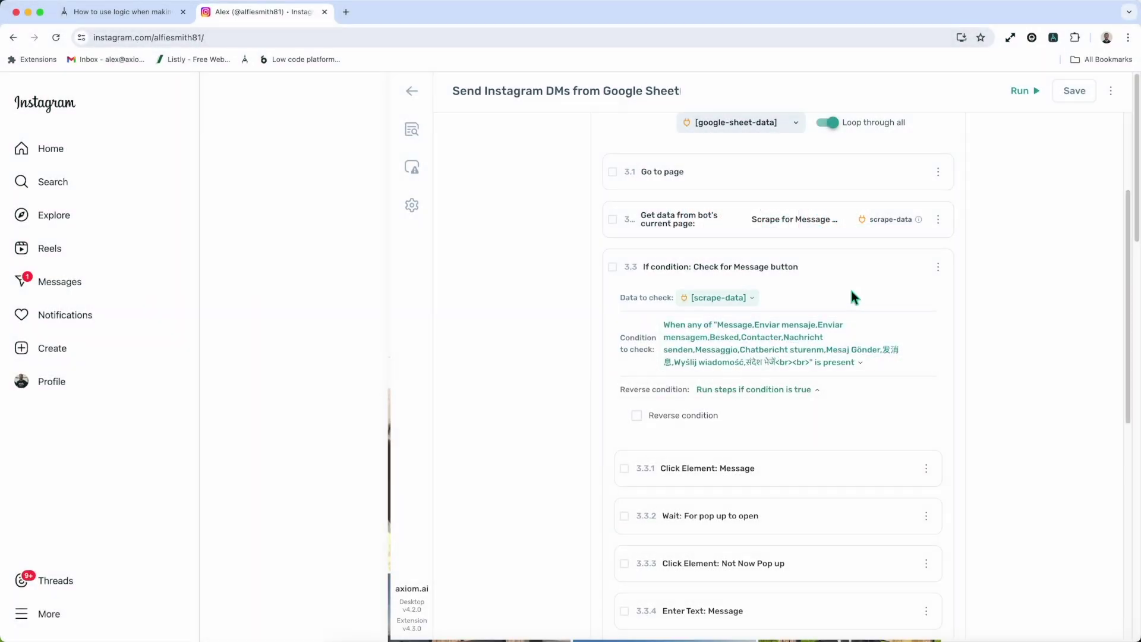
click(849, 277)
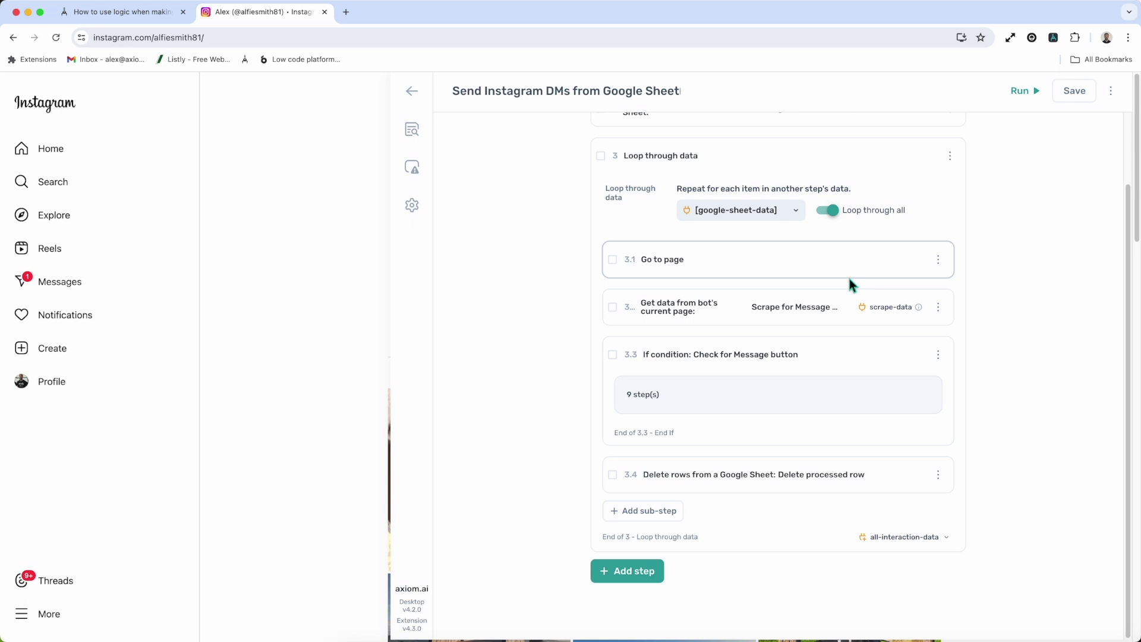
- Insert an If / Else condition as step 3.4 by searching 'if-', and check its Else branch options
click(773, 451)
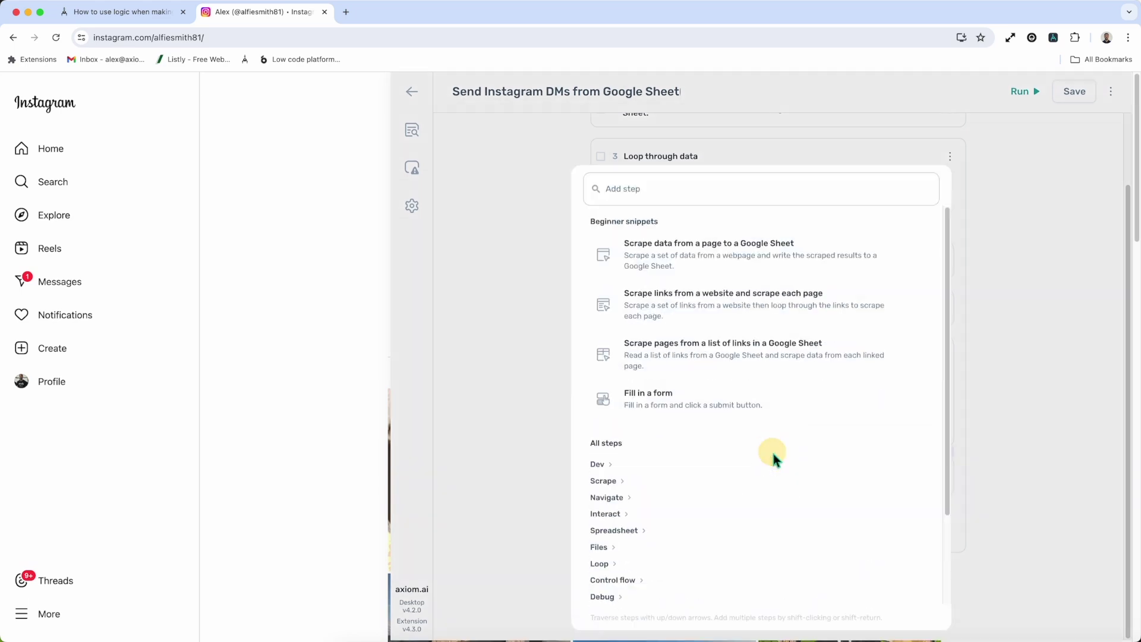
text(if-)
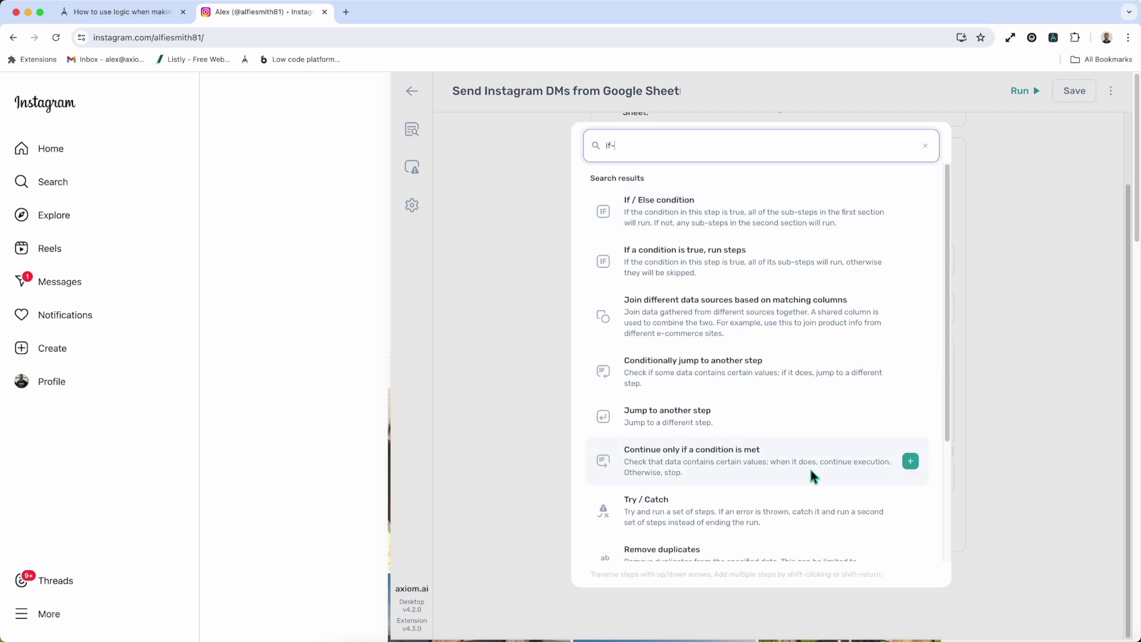
click(742, 202)
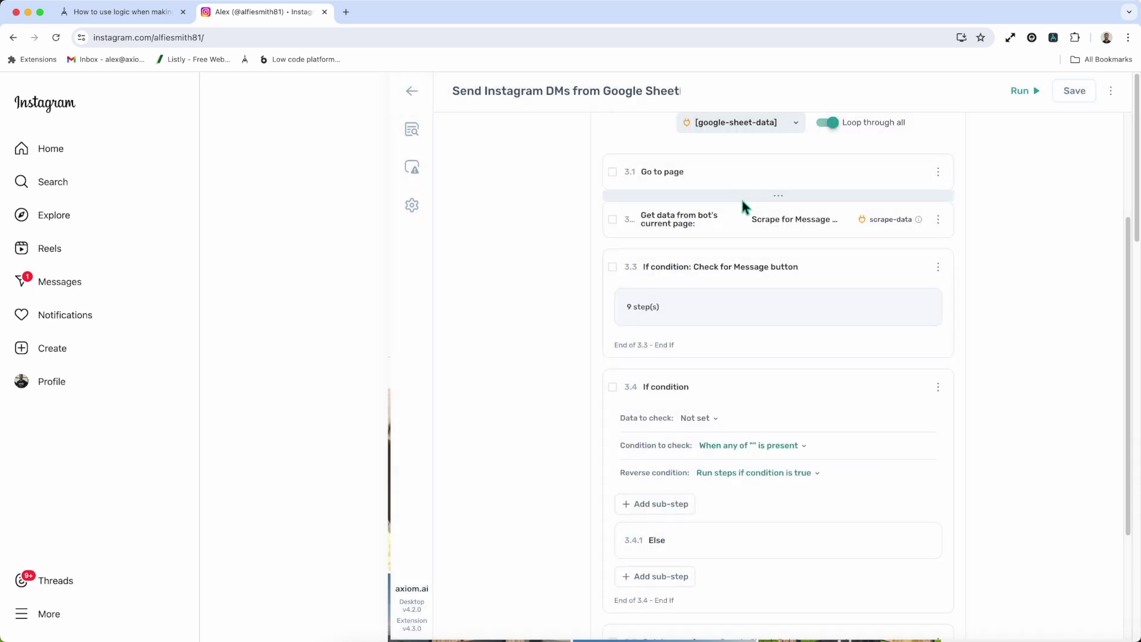
scroll(749, 476, down, 3)
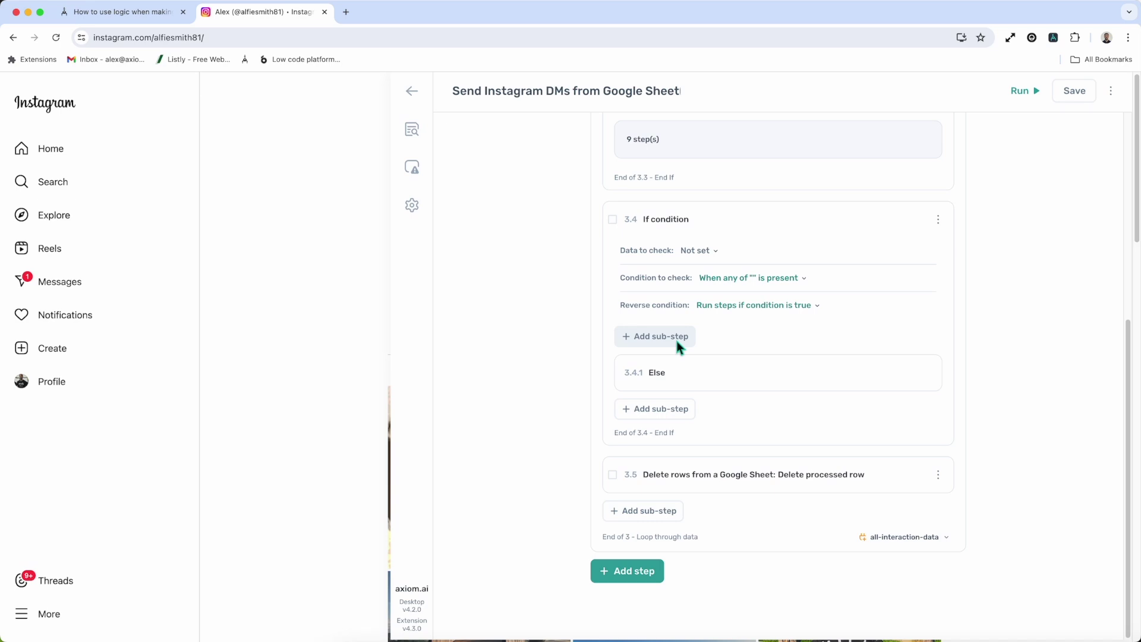
click(677, 410)
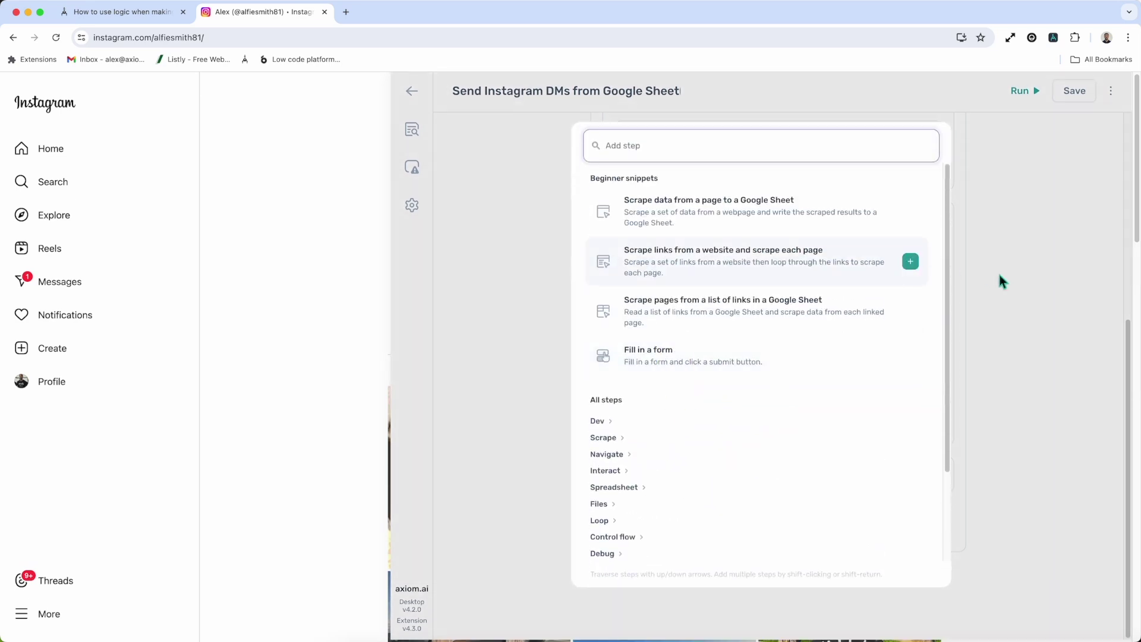
click(998, 271)
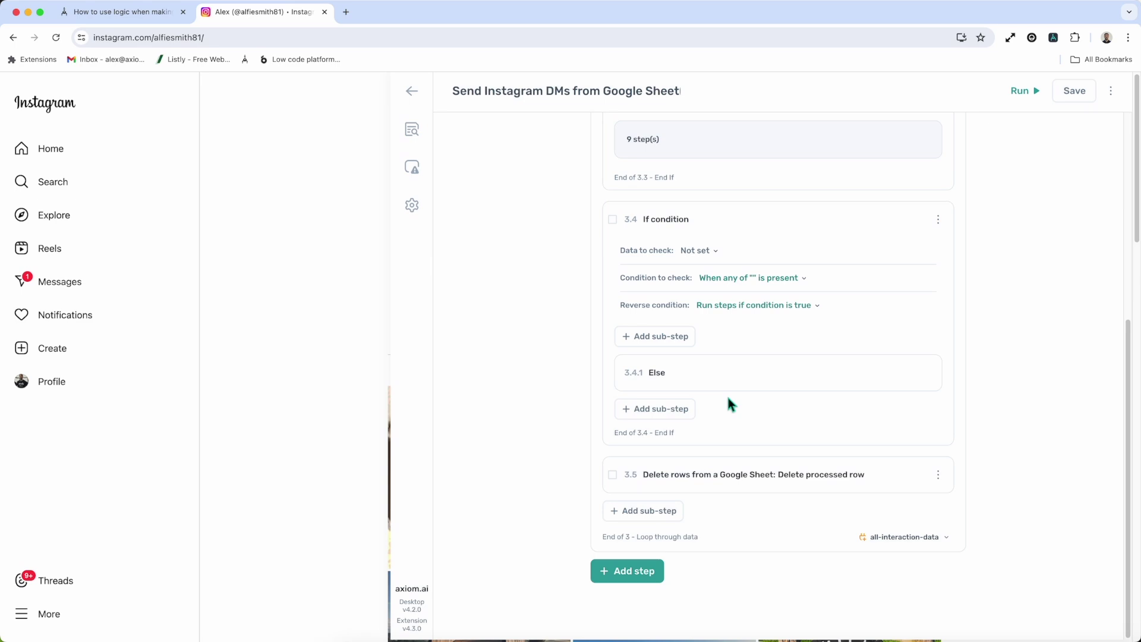
- Browse step 3.4's data choices and cycle its condition through Numbers, JS, and back to Words
click(719, 250)
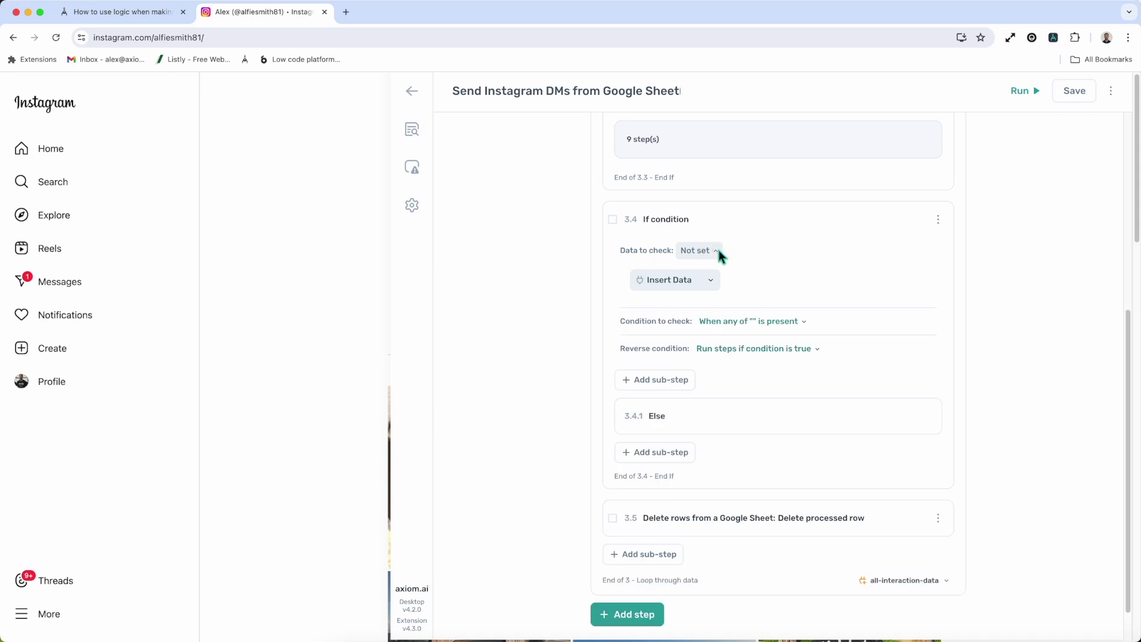
click(727, 322)
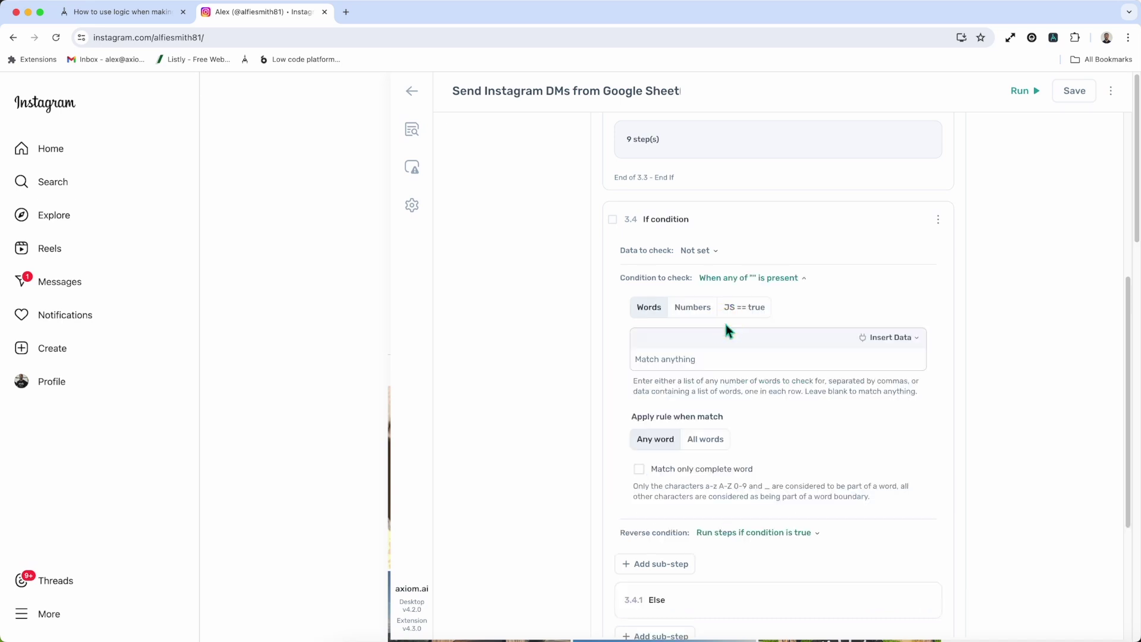
click(696, 306)
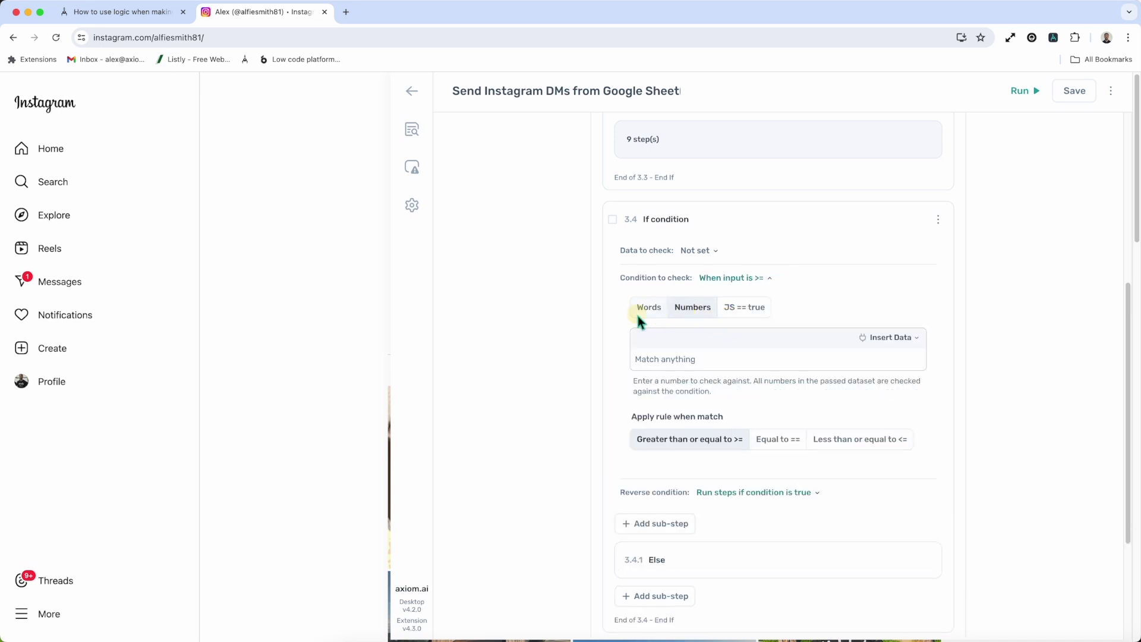
click(740, 311)
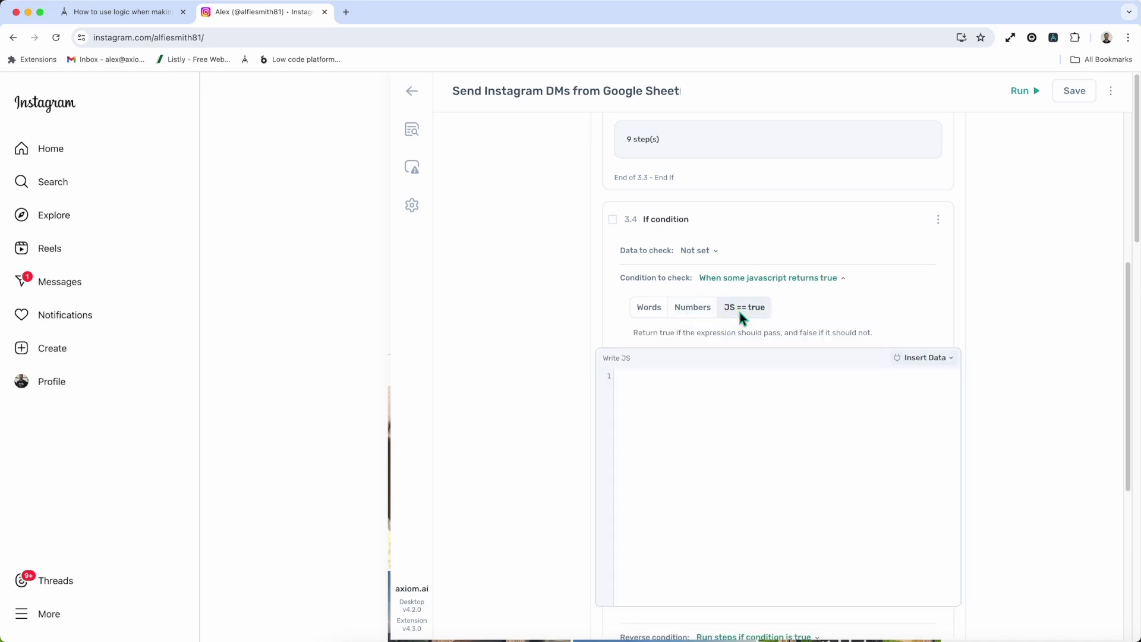
click(683, 307)
click(653, 305)
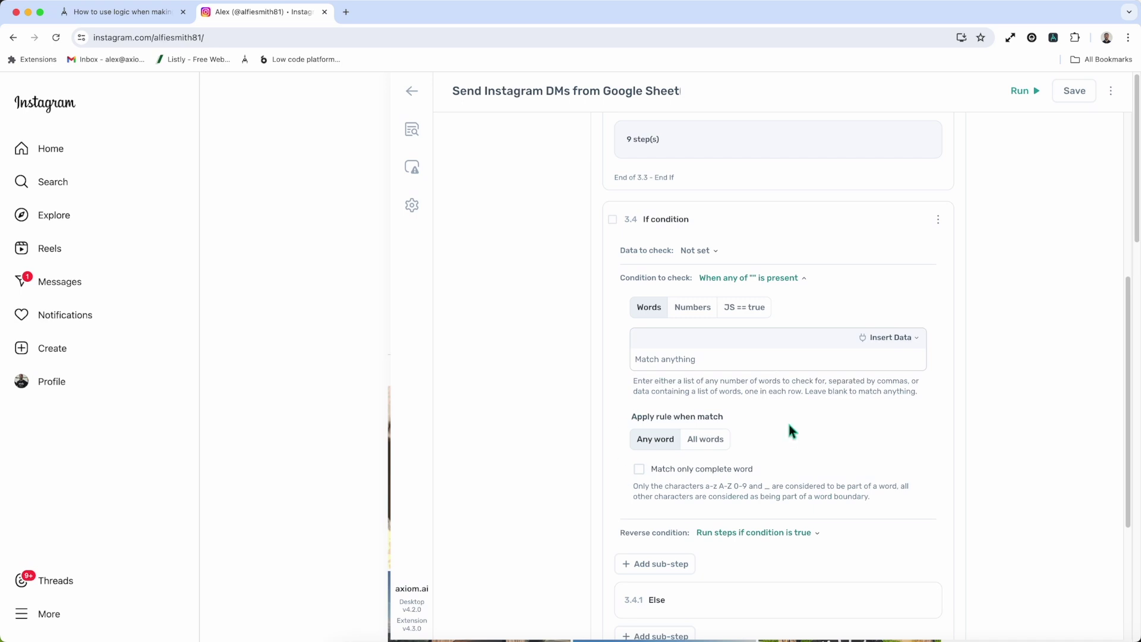
- Collapse step 3.4's word-matching settings and show its 'Run steps if condition is true' options
scroll(692, 435, down, 2)
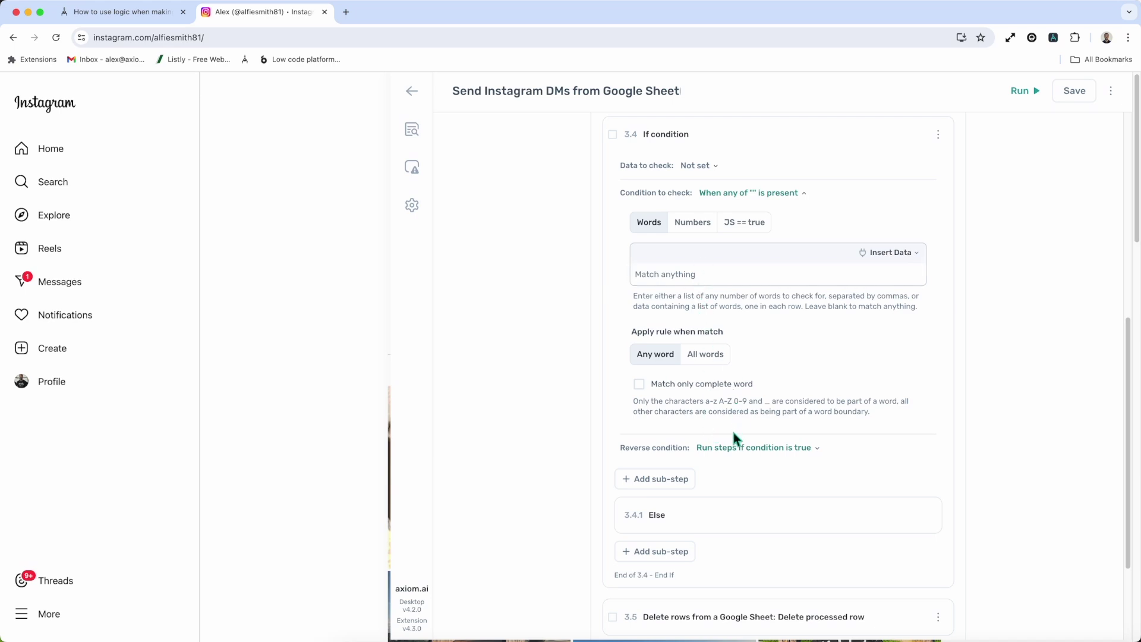
scroll(733, 438, down, 1)
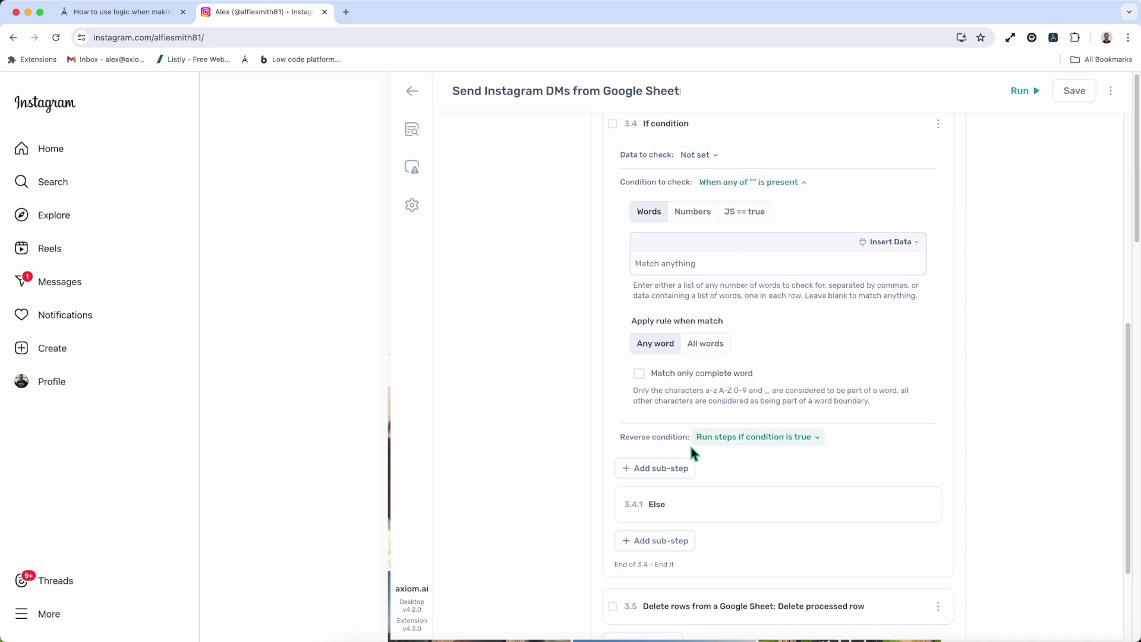
click(729, 438)
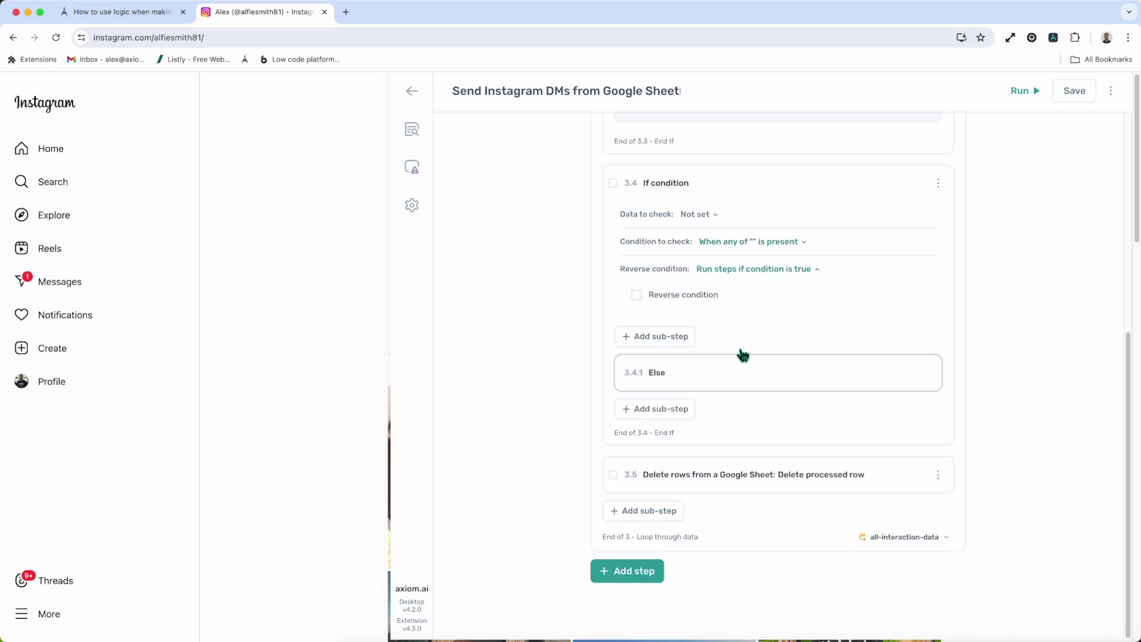
click(745, 305)
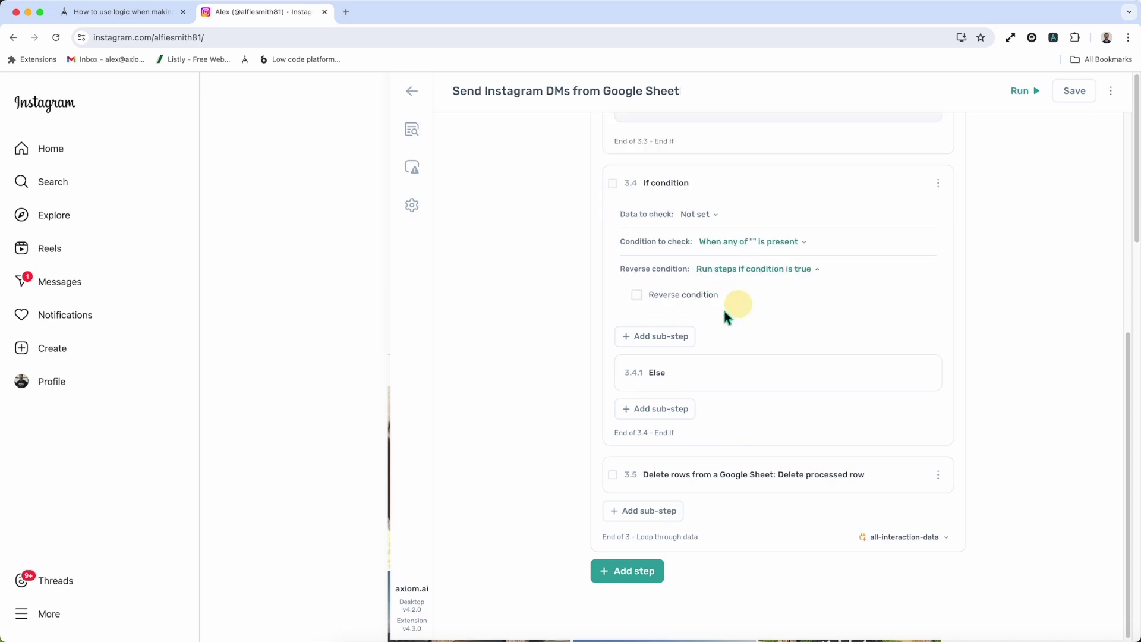
- Toggle Reverse condition on and back off for step 3.4, then reopen the automation editor beside the docs
click(699, 299)
click(697, 298)
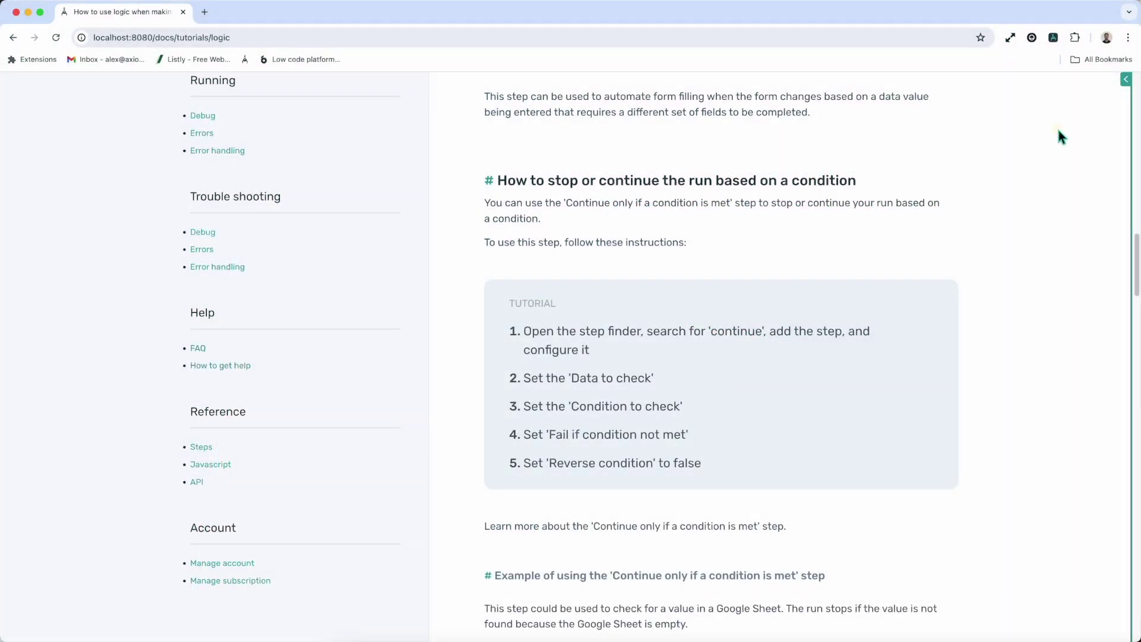
click(1122, 94)
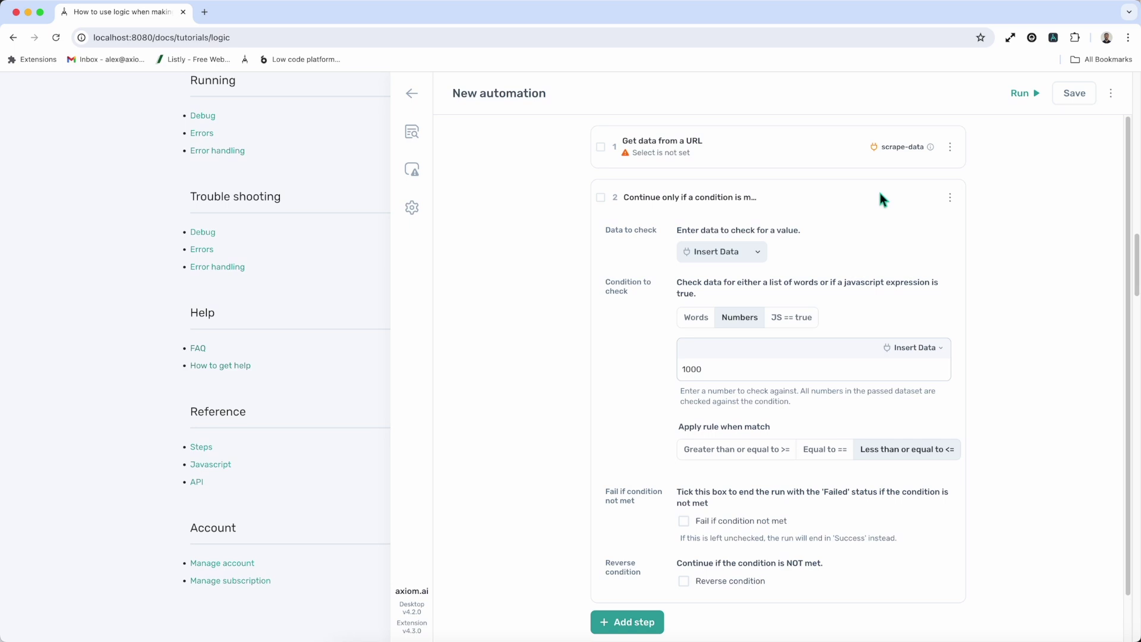
- Expand step 2's numbers-≤-1000 condition settings and preview its Insert Data list without choosing
click(779, 145)
click(786, 147)
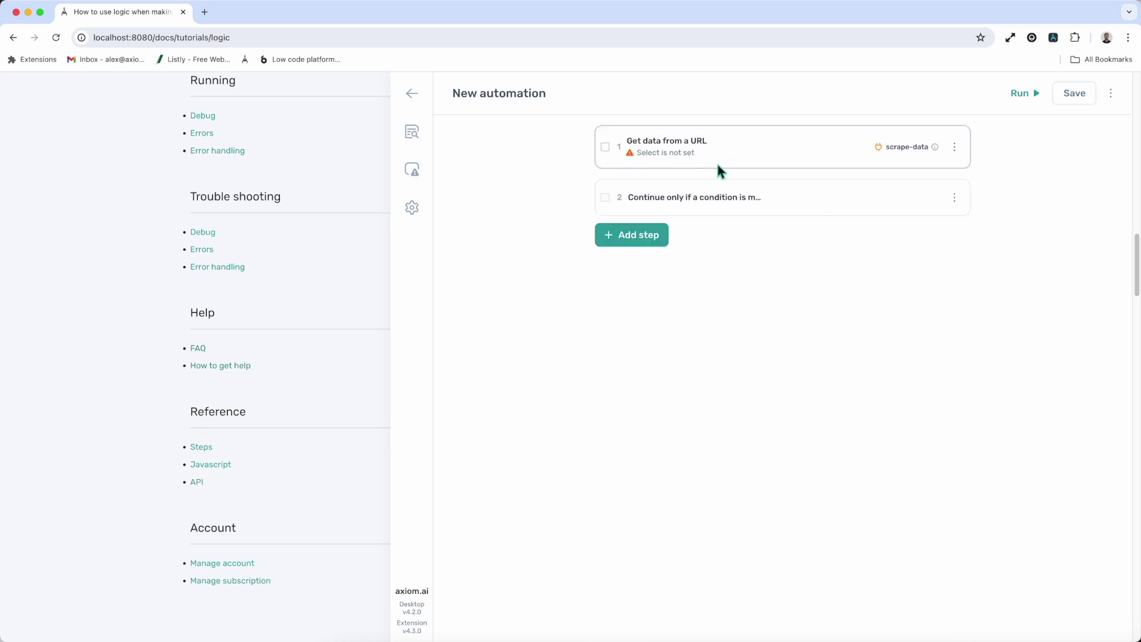
click(828, 198)
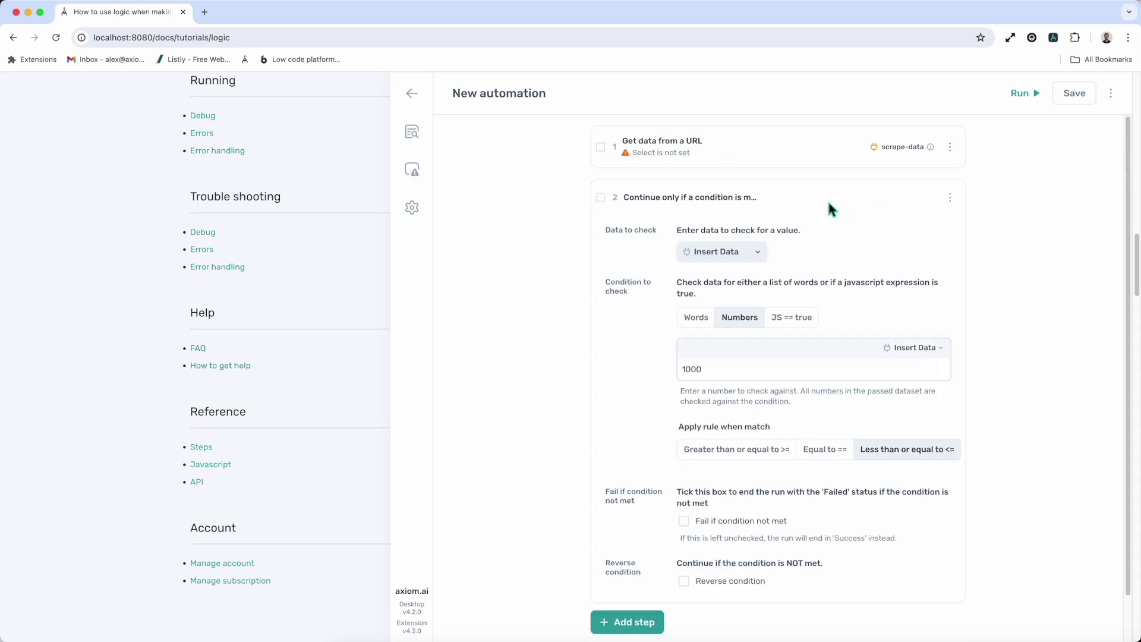
click(689, 258)
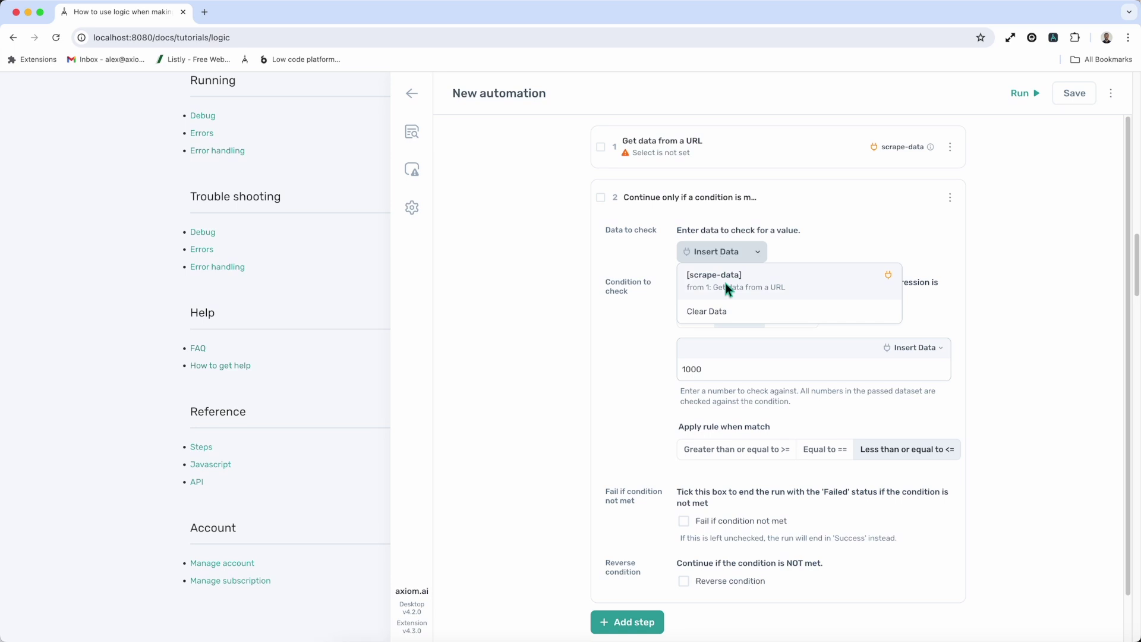
click(810, 238)
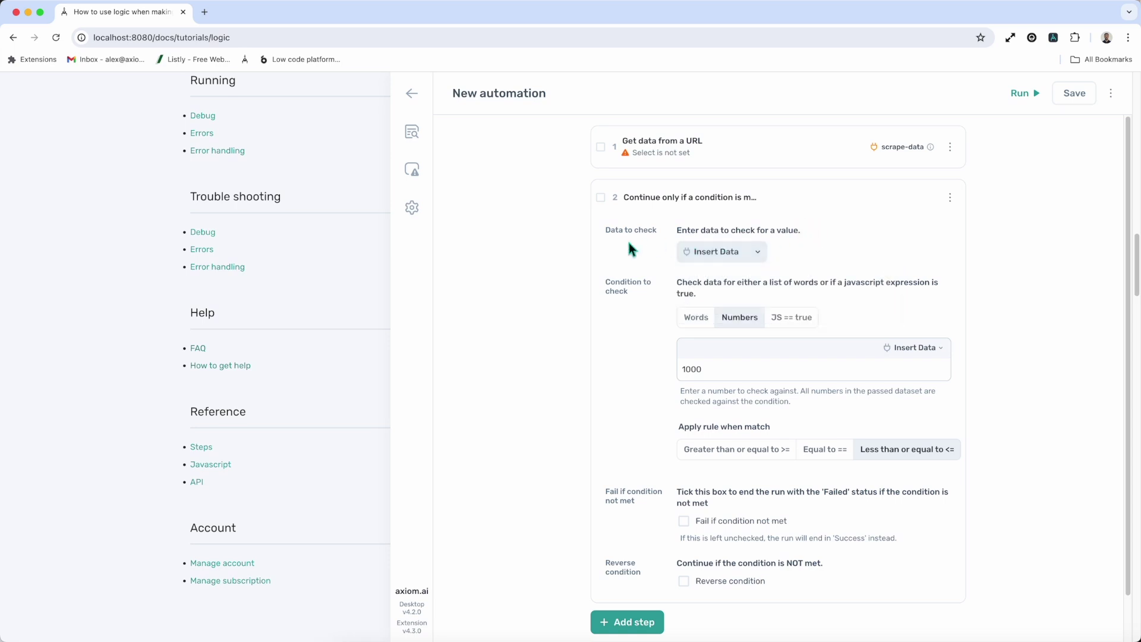
- Set the condition's Data to check to scrape-data and save the column choice
click(730, 252)
click(725, 279)
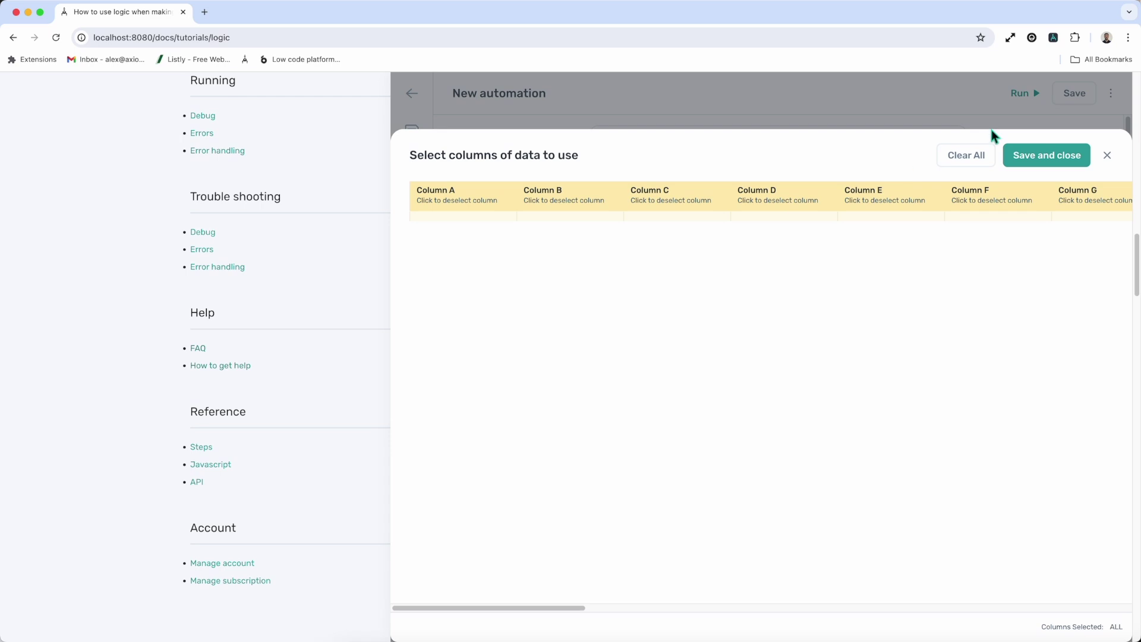
click(1031, 151)
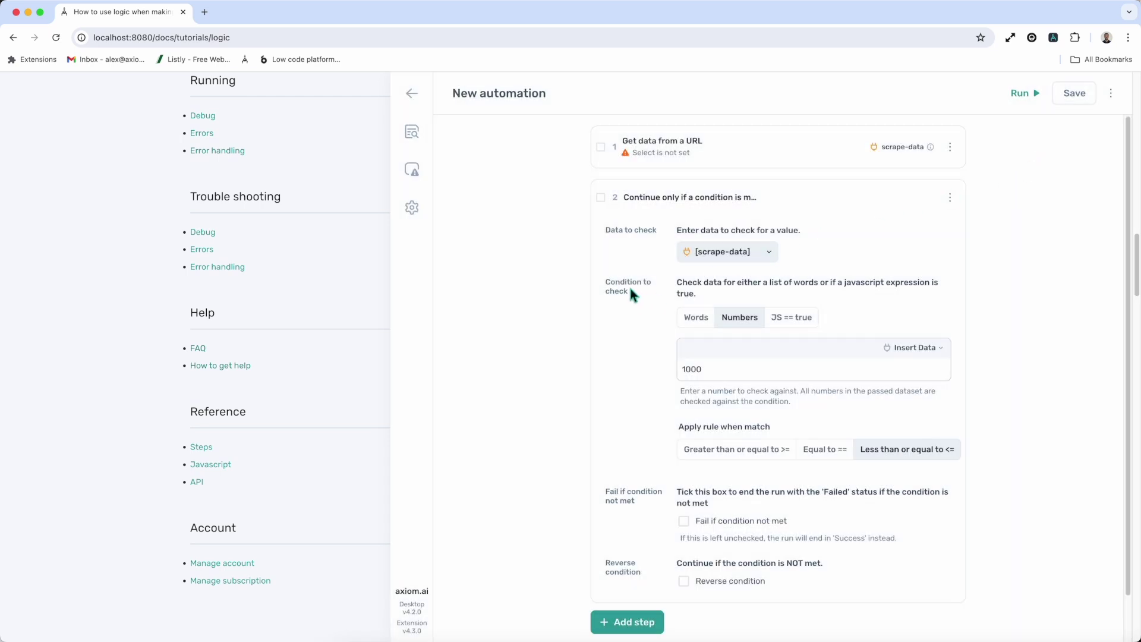
- Try the Words and JavaScript condition types, then return to Numbers and select the value 1000
click(695, 319)
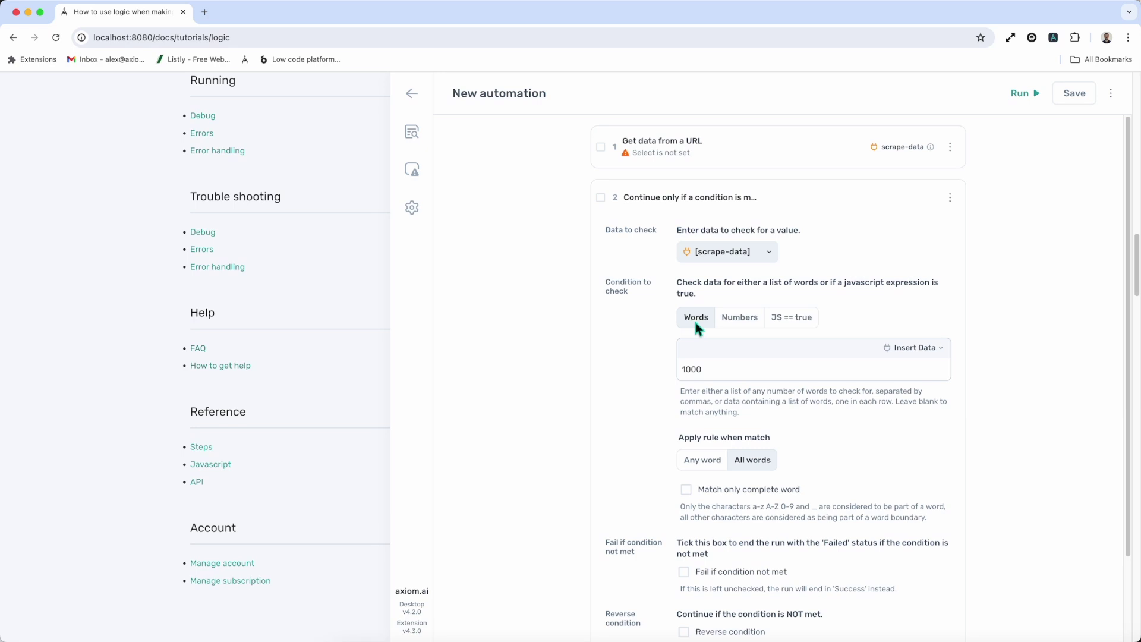
click(750, 319)
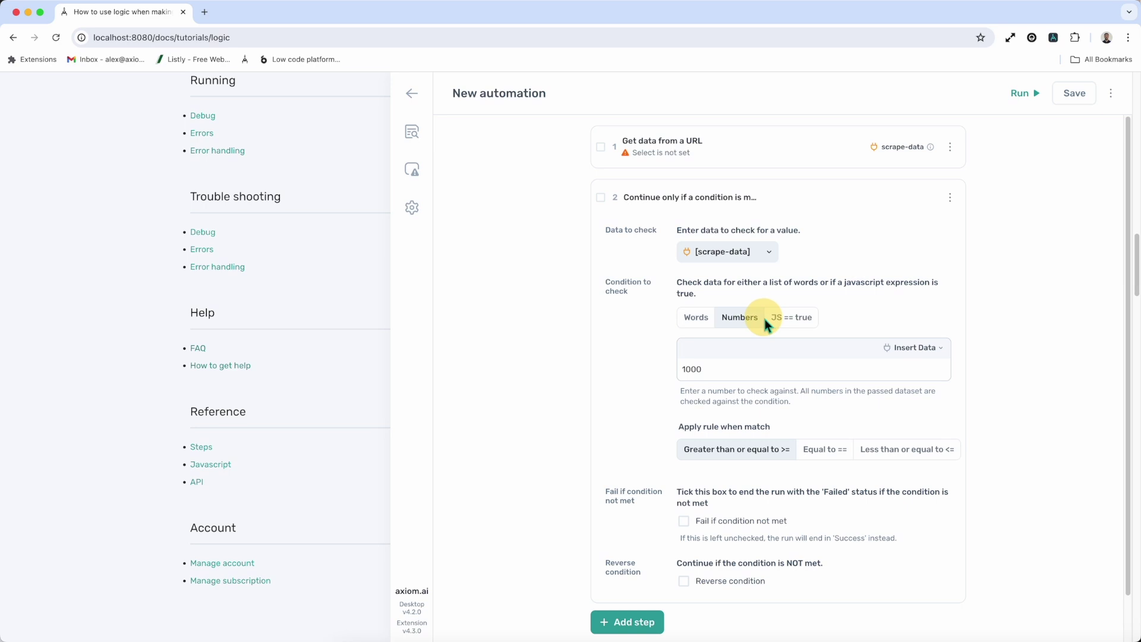
click(773, 320)
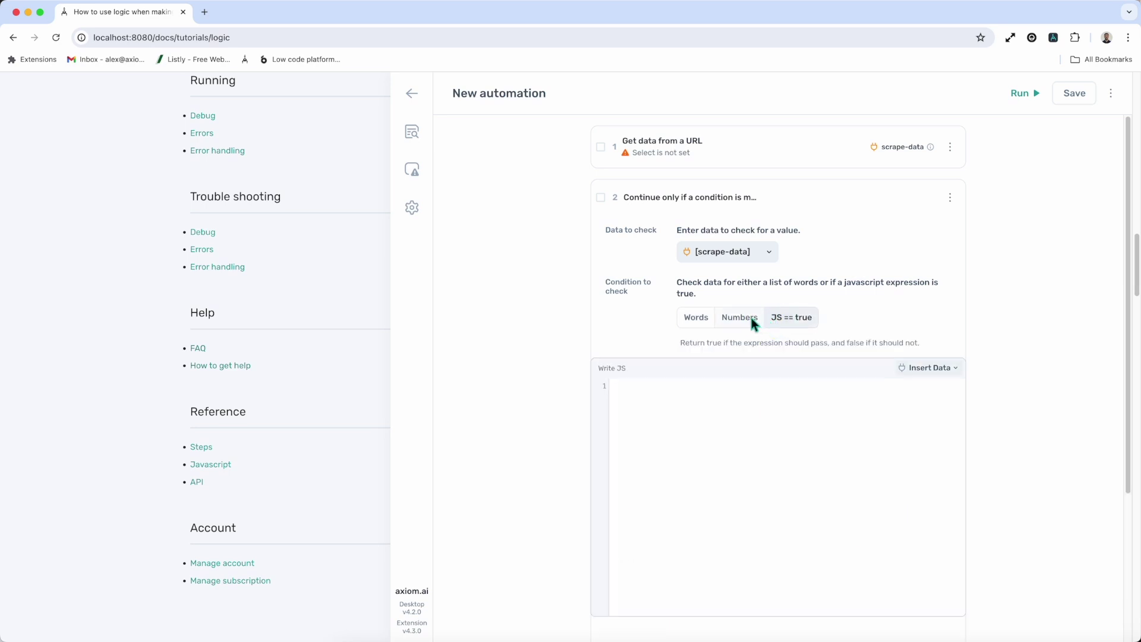
click(936, 368)
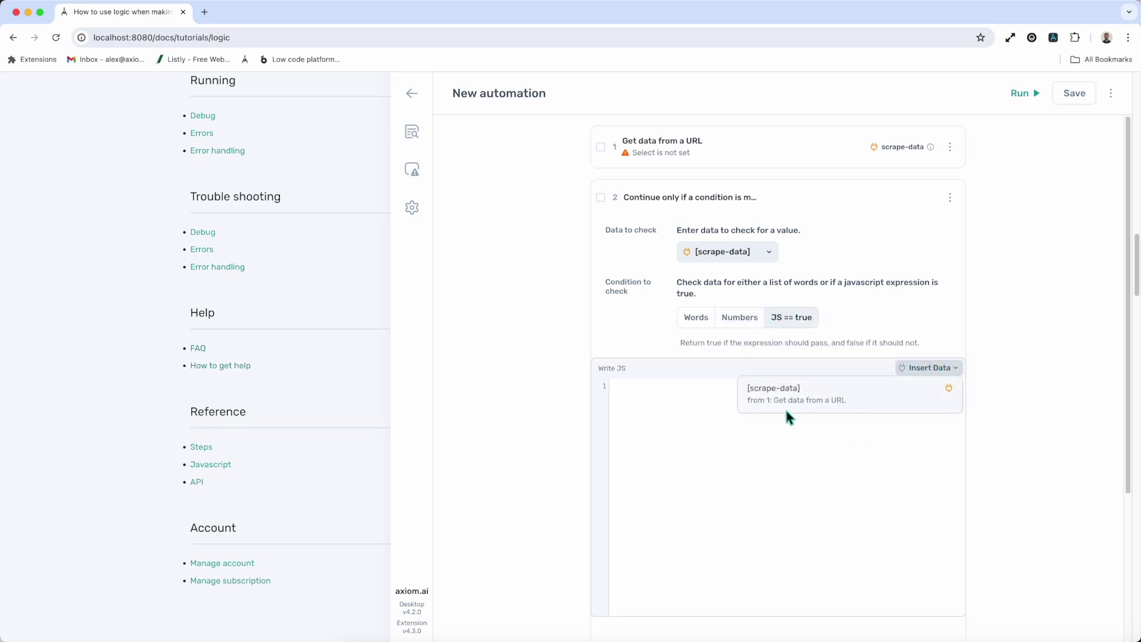
click(794, 466)
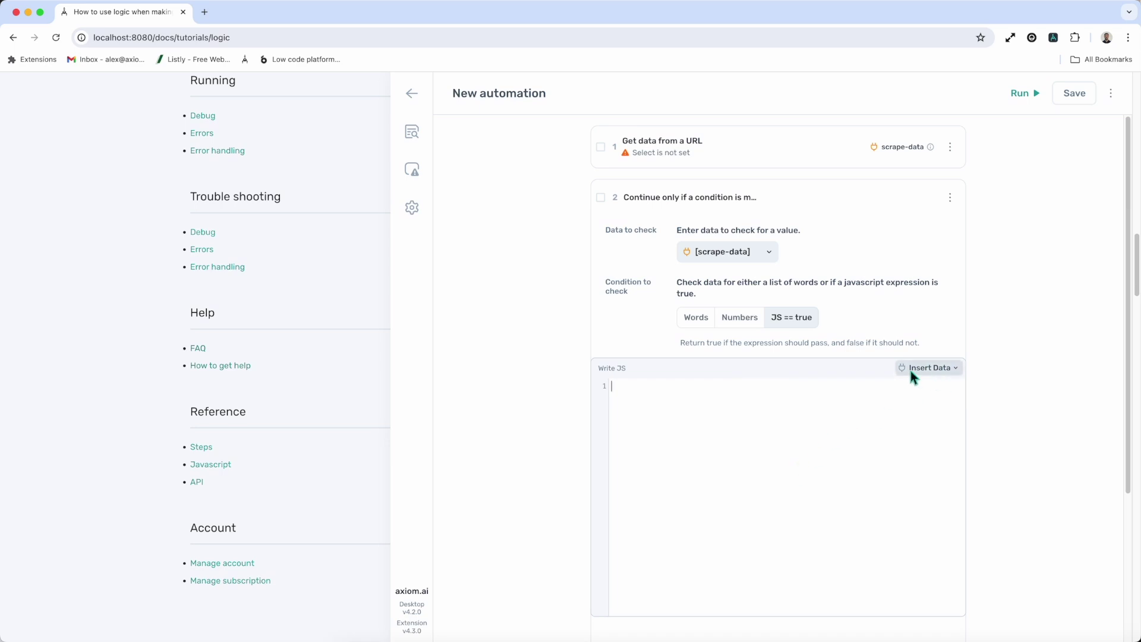
click(742, 319)
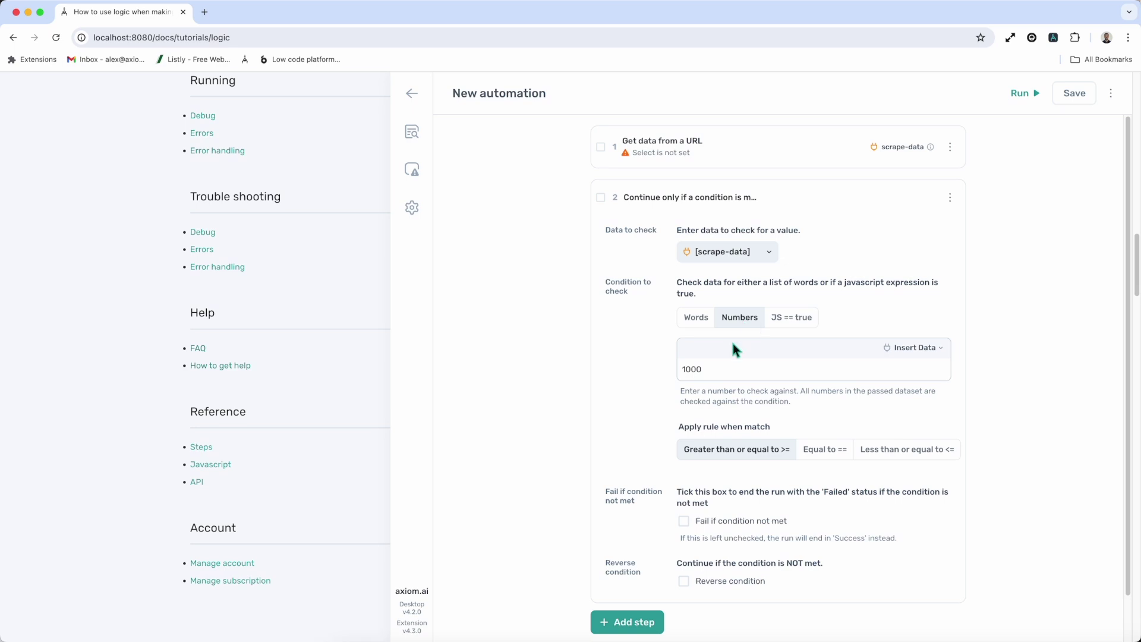
click(722, 372)
double_click(720, 368)
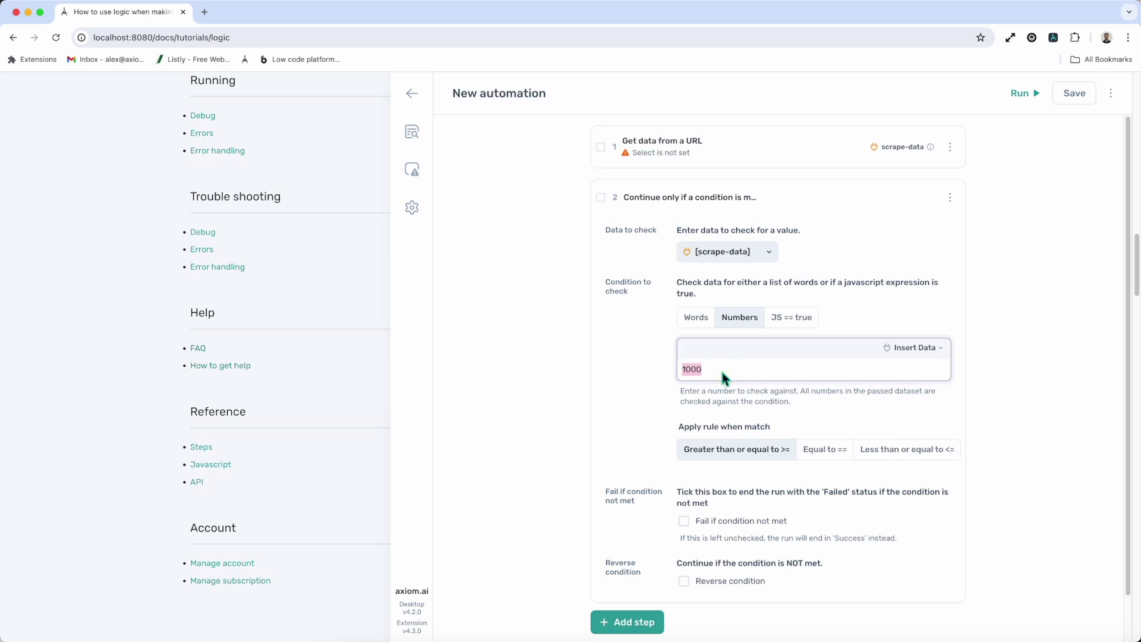
- Set the comparison rule to less than or equal to 1000
click(743, 425)
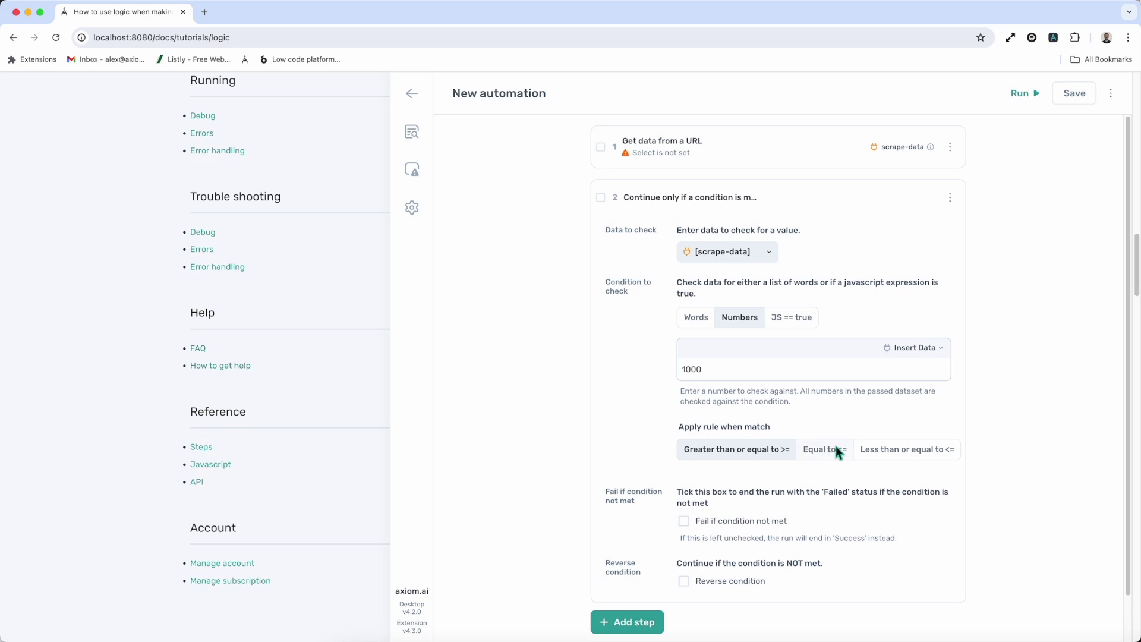
click(889, 450)
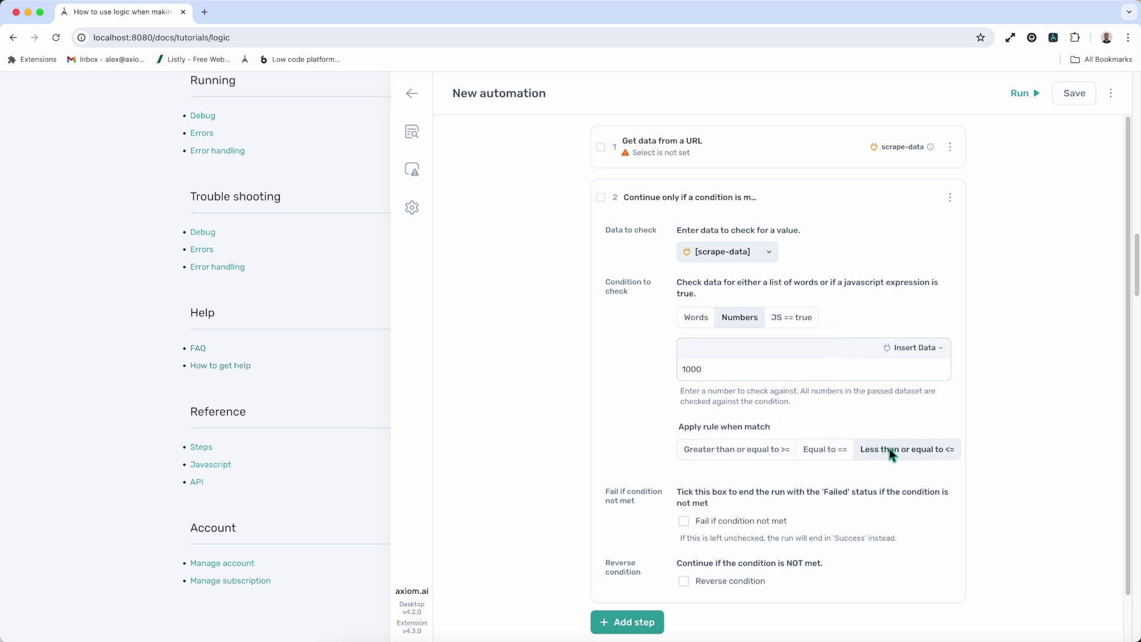
scroll(826, 510, down, 1)
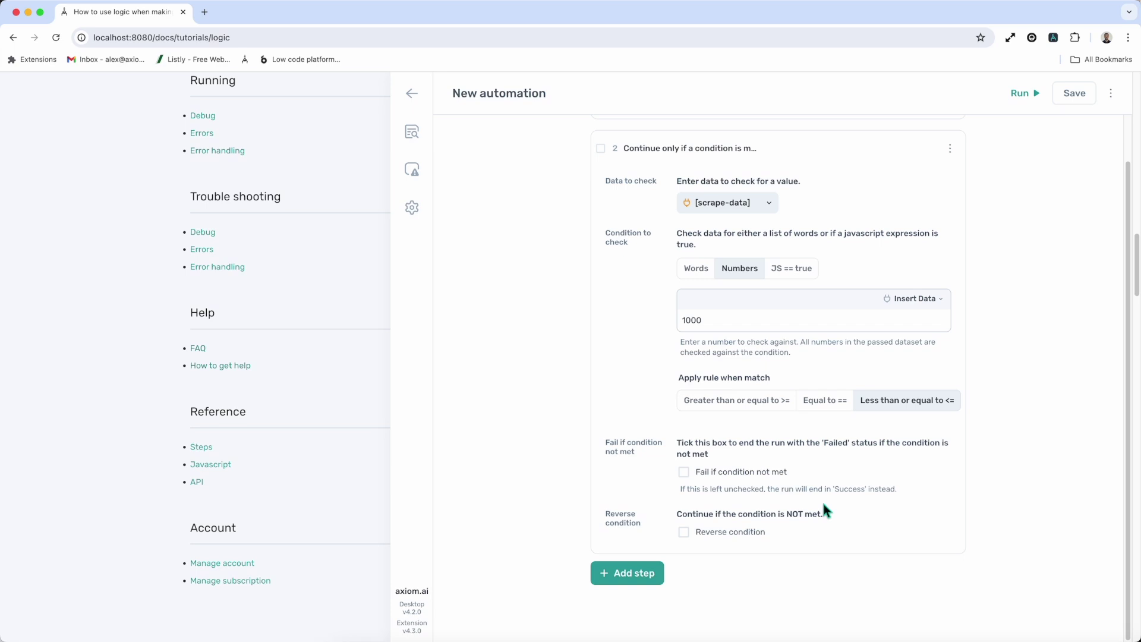
scroll(772, 508, down, 1)
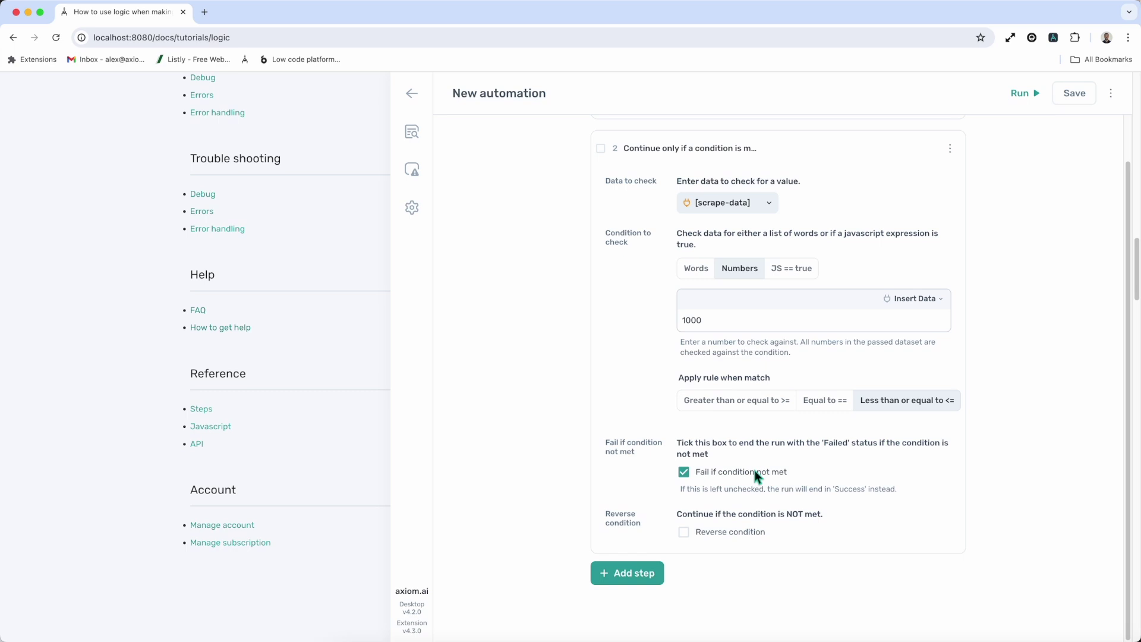
- Untick 'Fail if condition not met' and toggle 'Reverse condition' on, then back off
click(685, 473)
click(684, 532)
scroll(722, 512, up, 1)
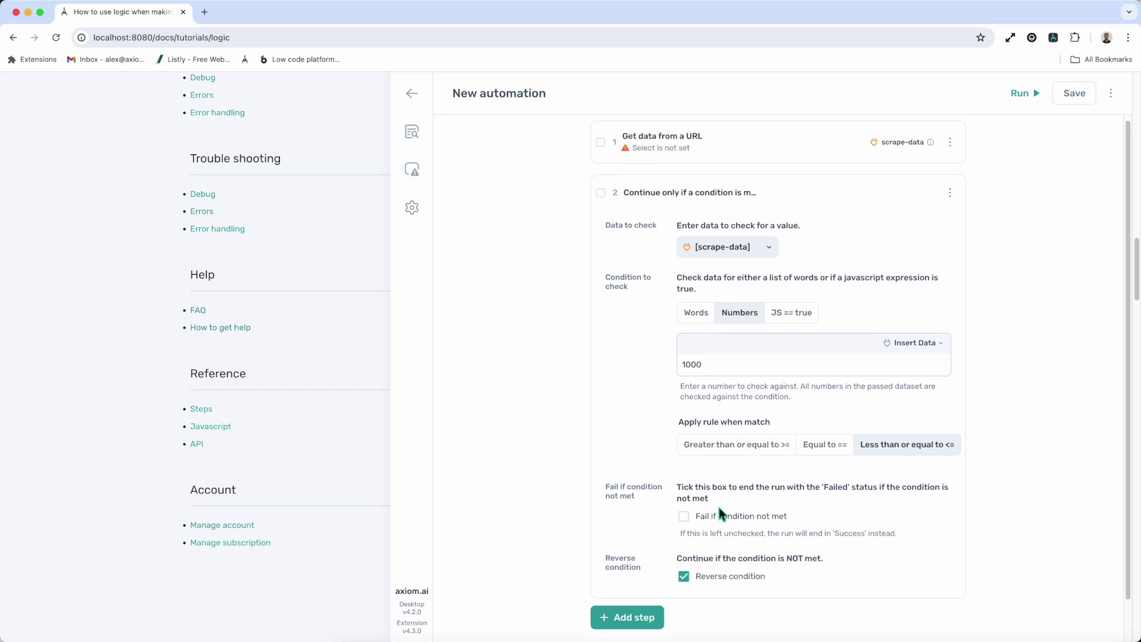
scroll(722, 512, down, 1)
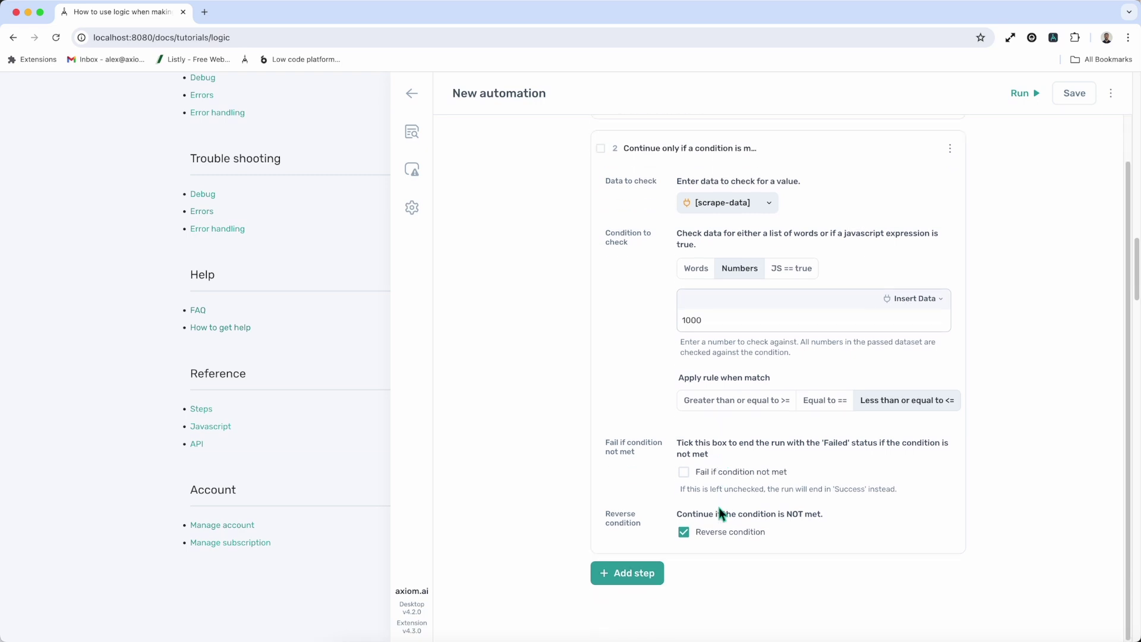
scroll(718, 504, up, 1)
scroll(718, 504, down, 1)
click(718, 532)
- Add a Click element step as step 3 by searching 'click', and collapse it
click(644, 570)
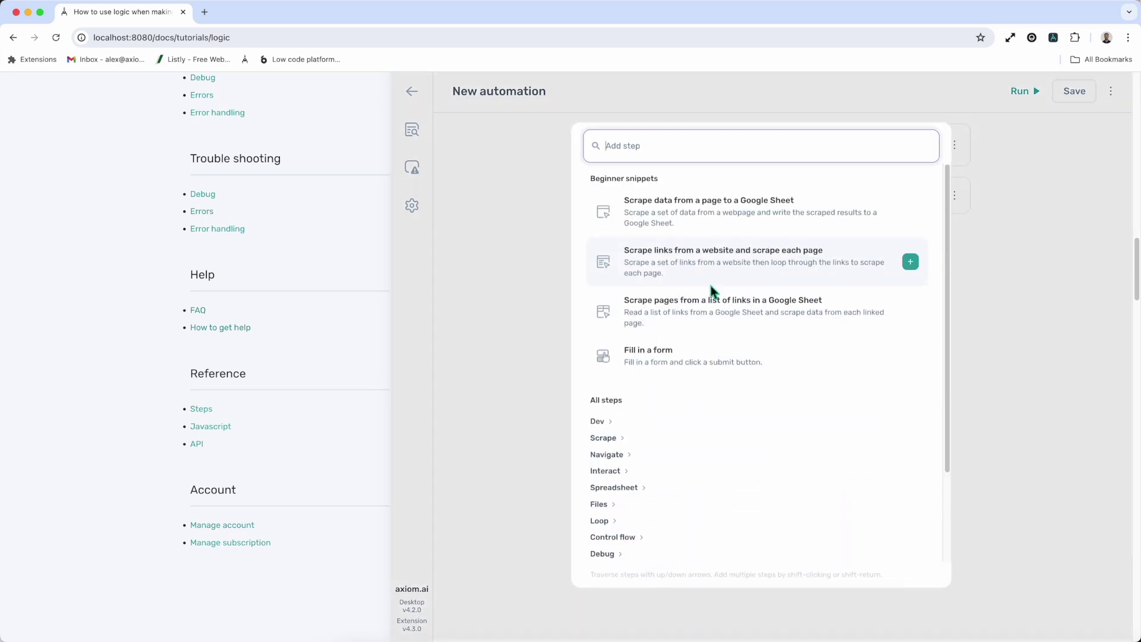
text(click)
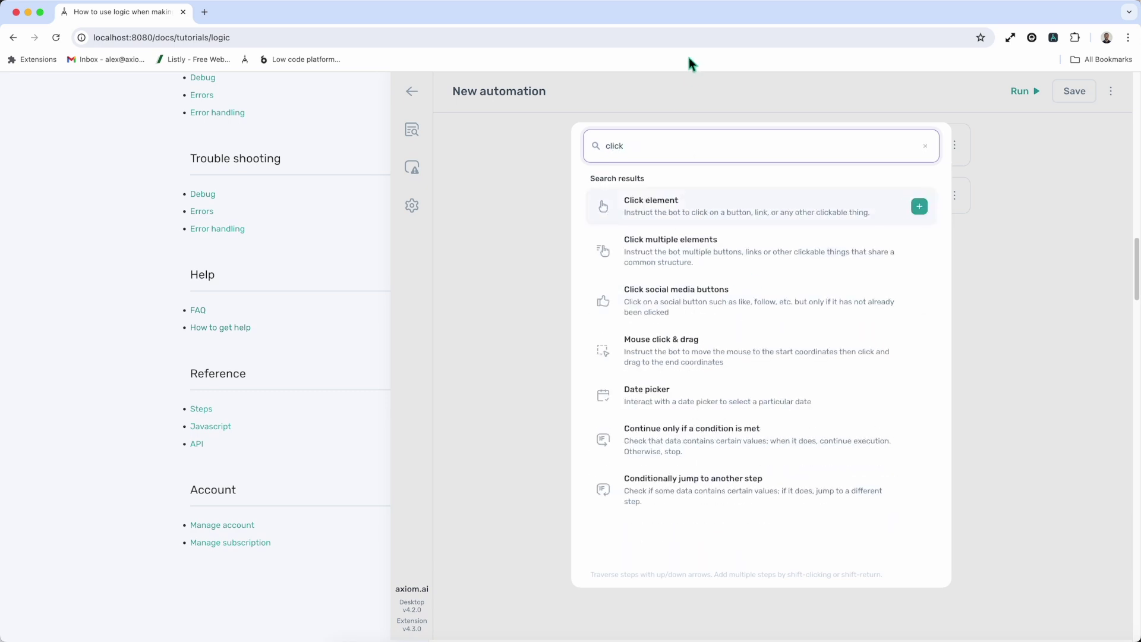
click(694, 201)
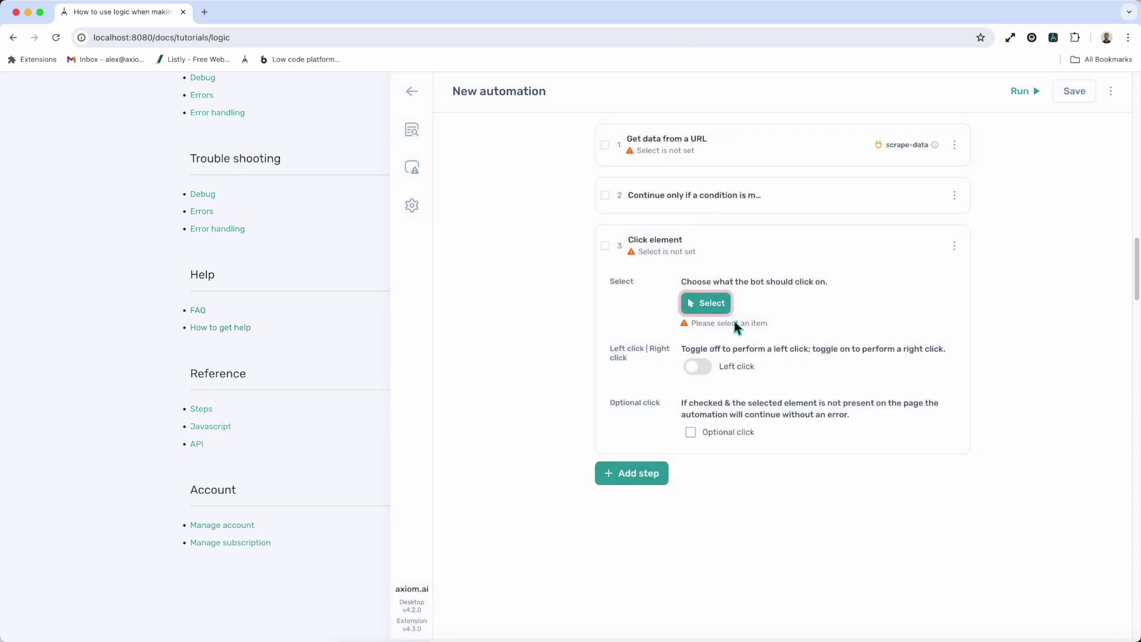
click(752, 240)
scroll(748, 340, up, 5)
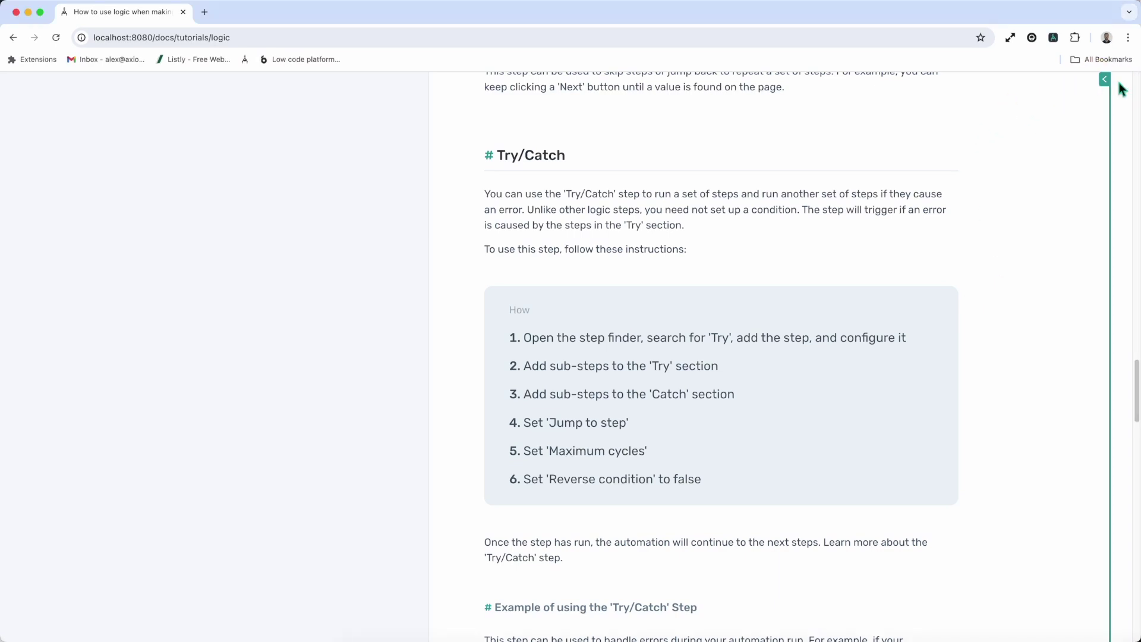
- Reopen the editor and add a Try / Catch step found by searching 'try'
click(1123, 80)
scroll(708, 335, down, 4)
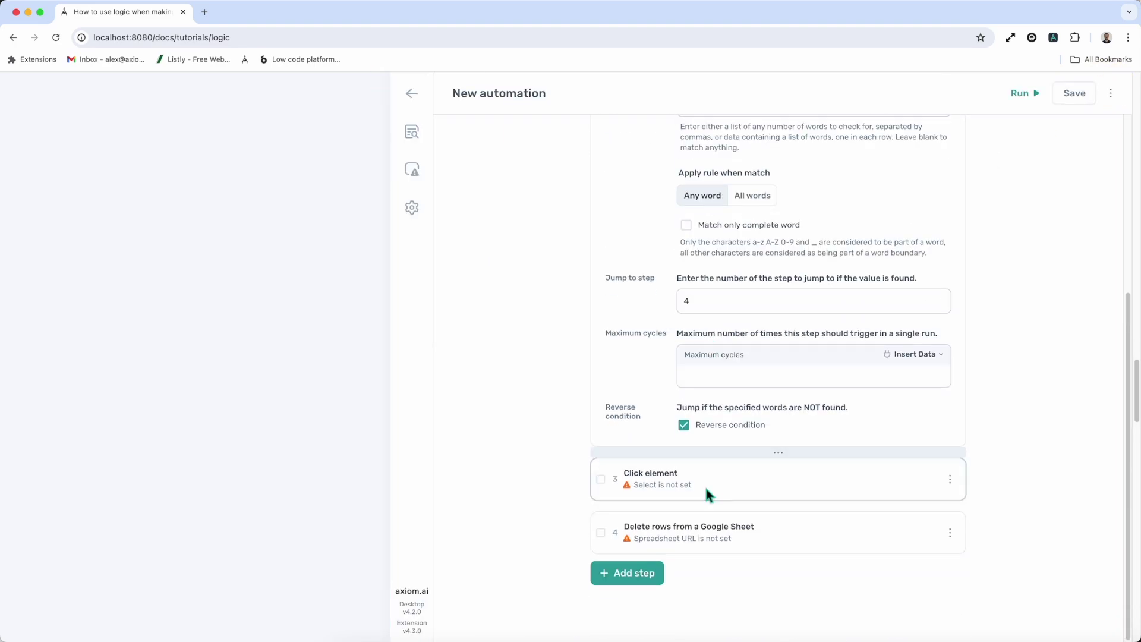
click(629, 576)
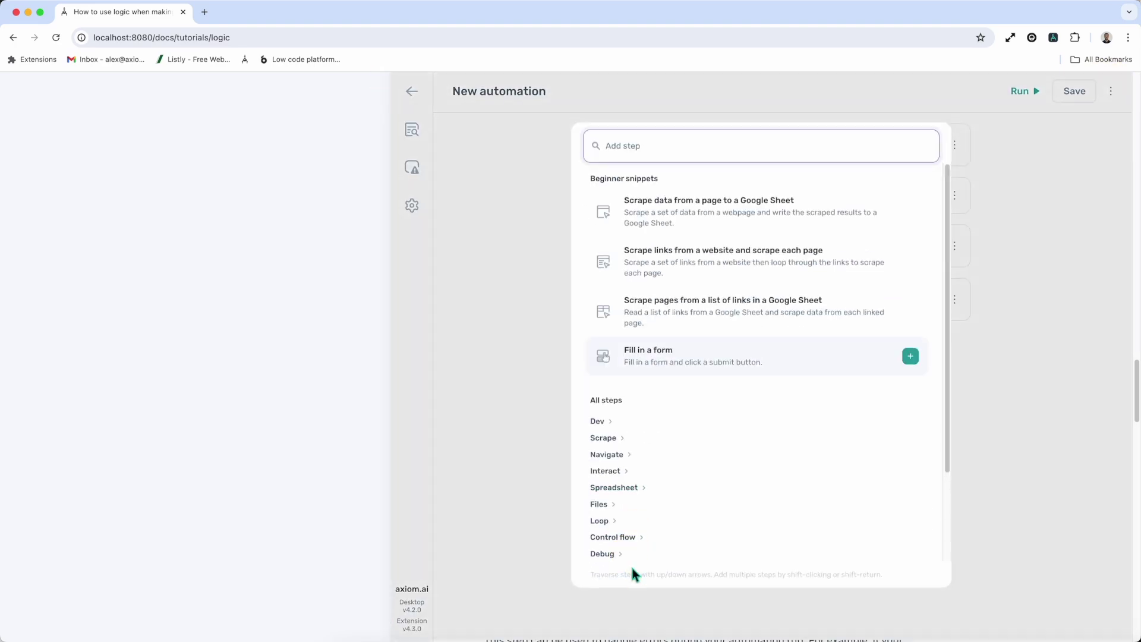
text(try)
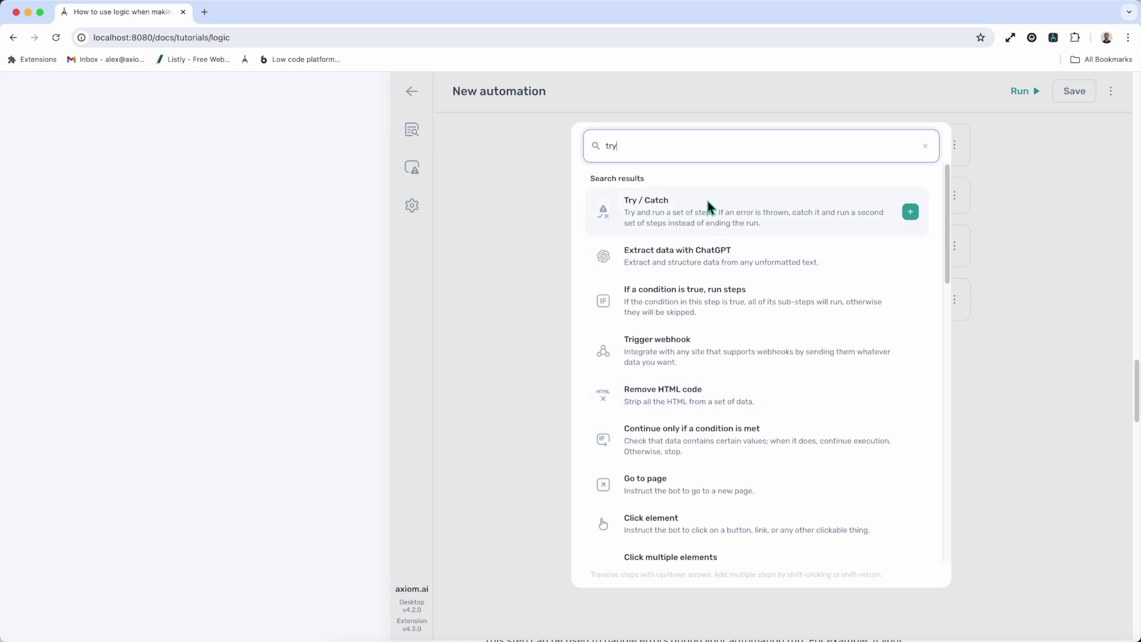
click(707, 200)
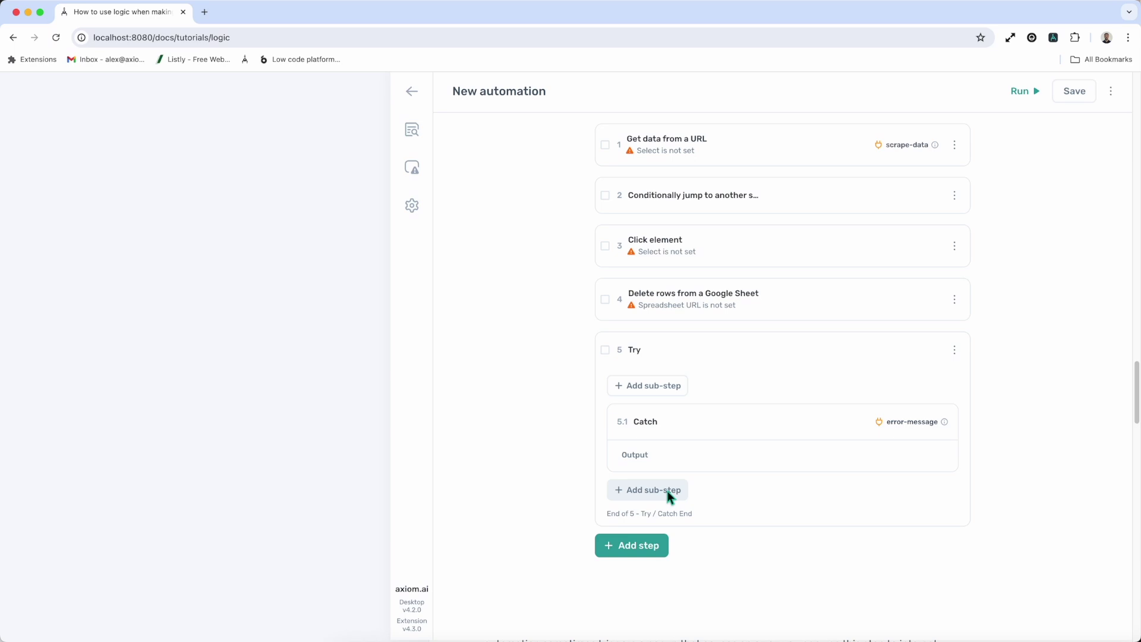
click(648, 548)
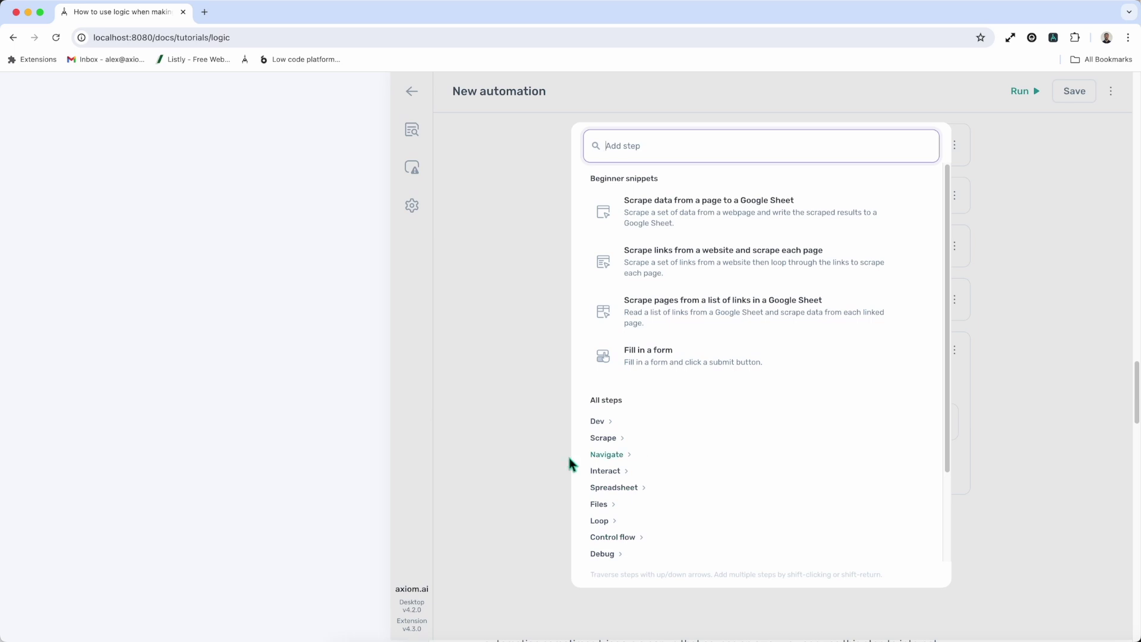
- Insert the 'Scrape data from a page to a Google Sheet' snippet as steps 6 and 7, collapsing step 7
click(507, 492)
click(647, 522)
click(676, 223)
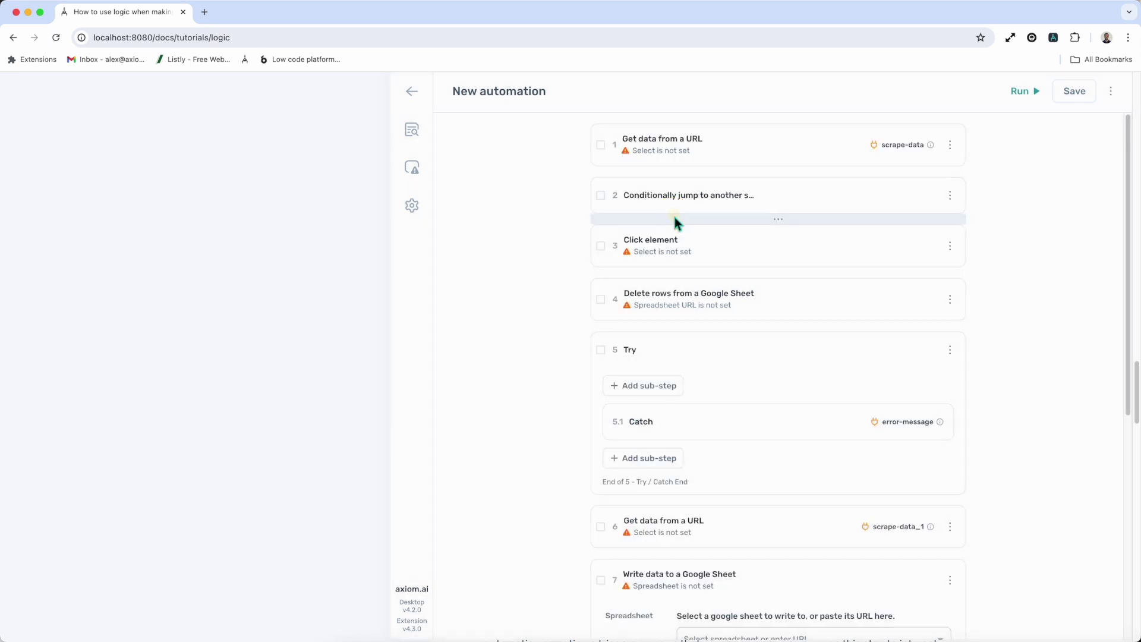
click(780, 574)
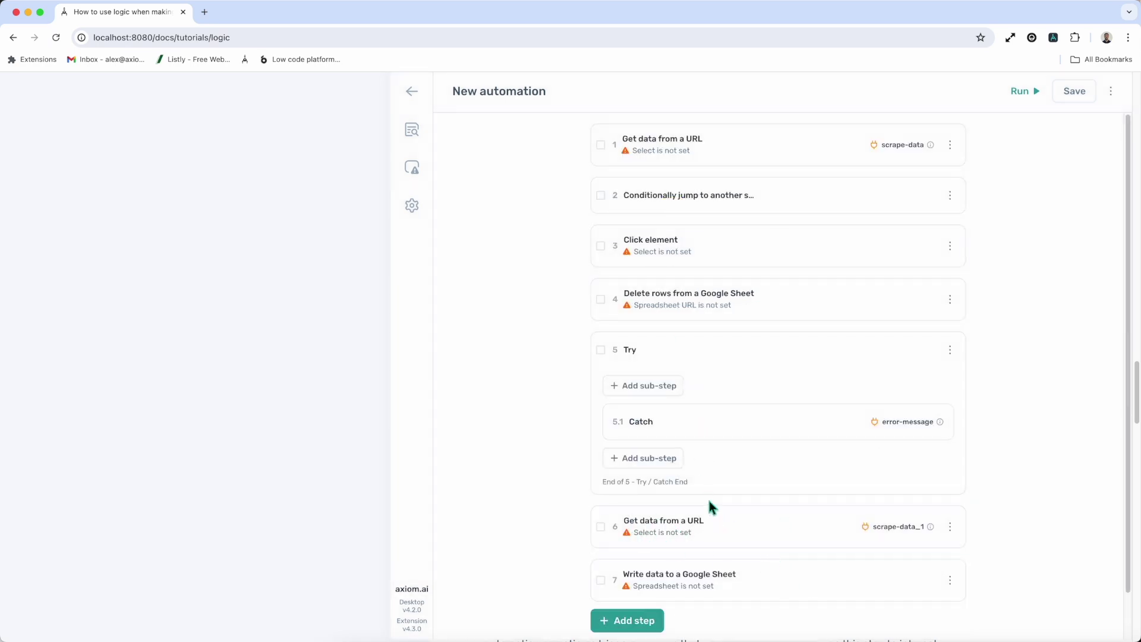
mouse_move(603, 504)
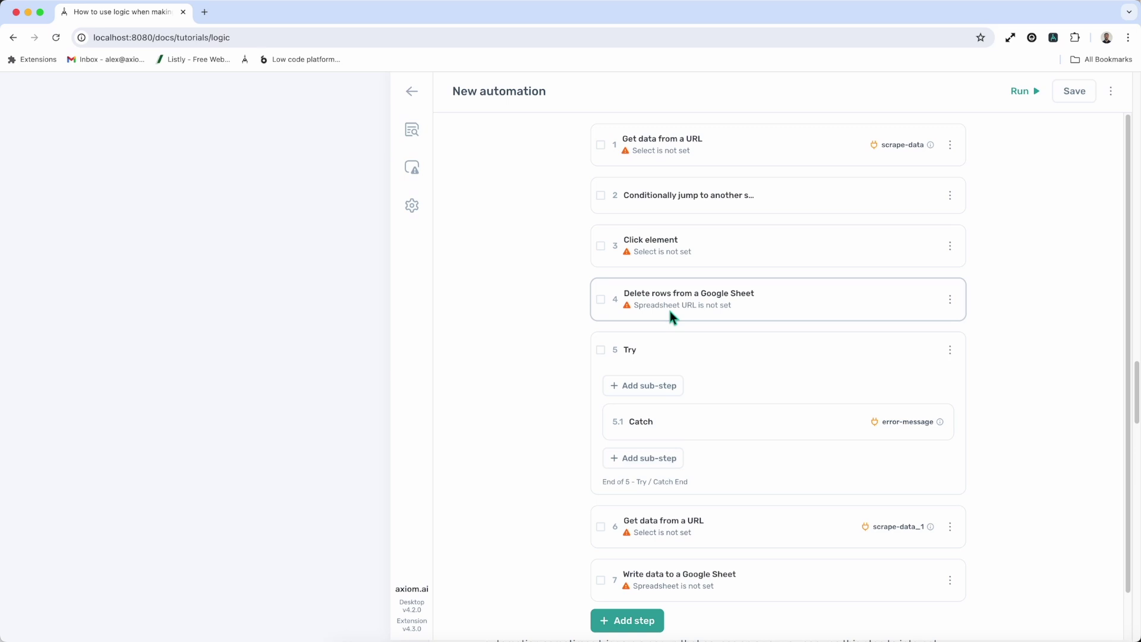
- Add a Click element sub-step inside Try and collapse it
click(657, 381)
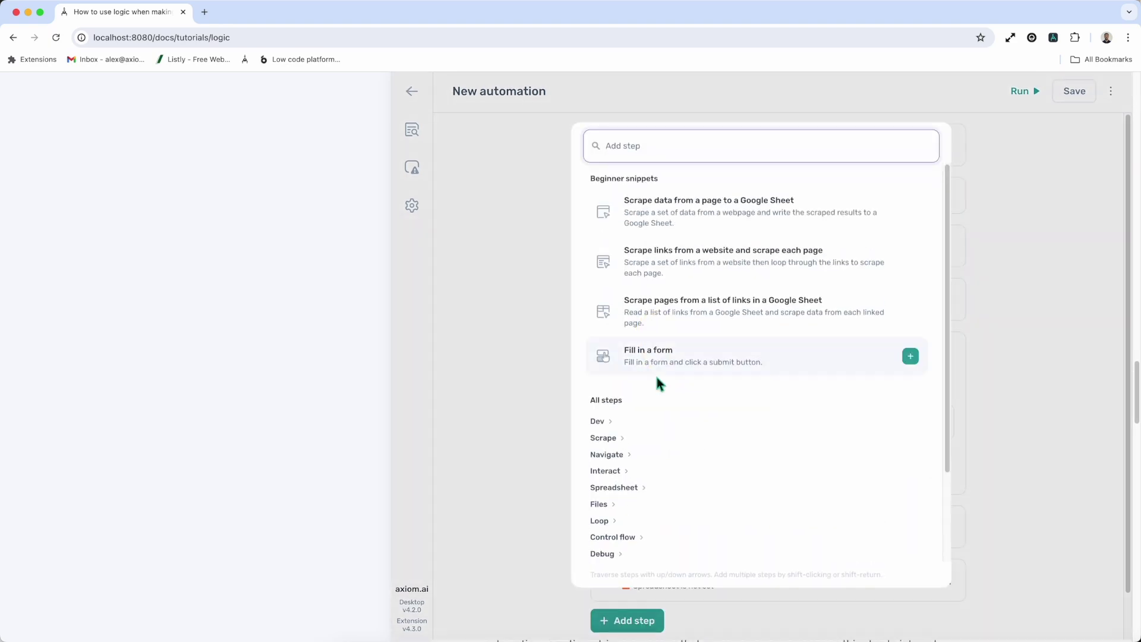
text(click)
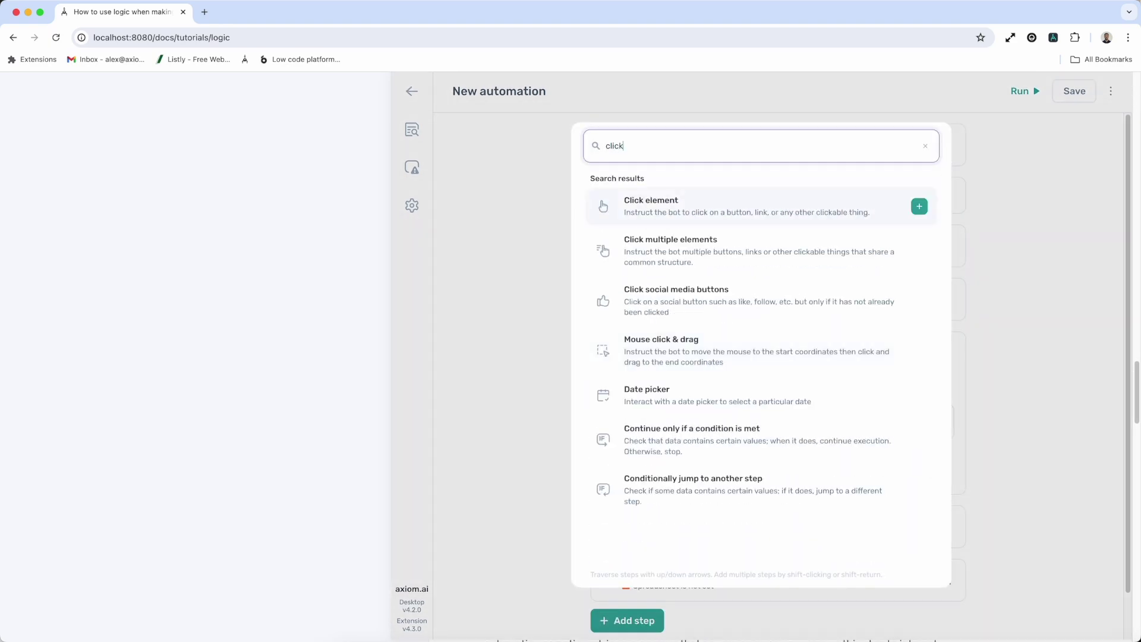
click(689, 218)
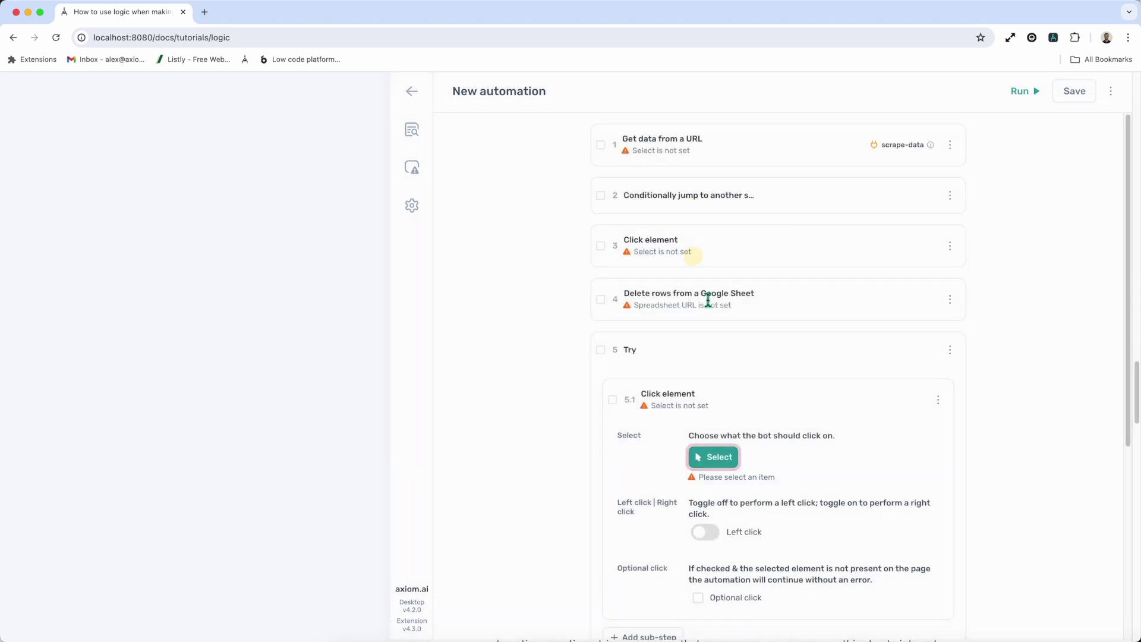
click(745, 397)
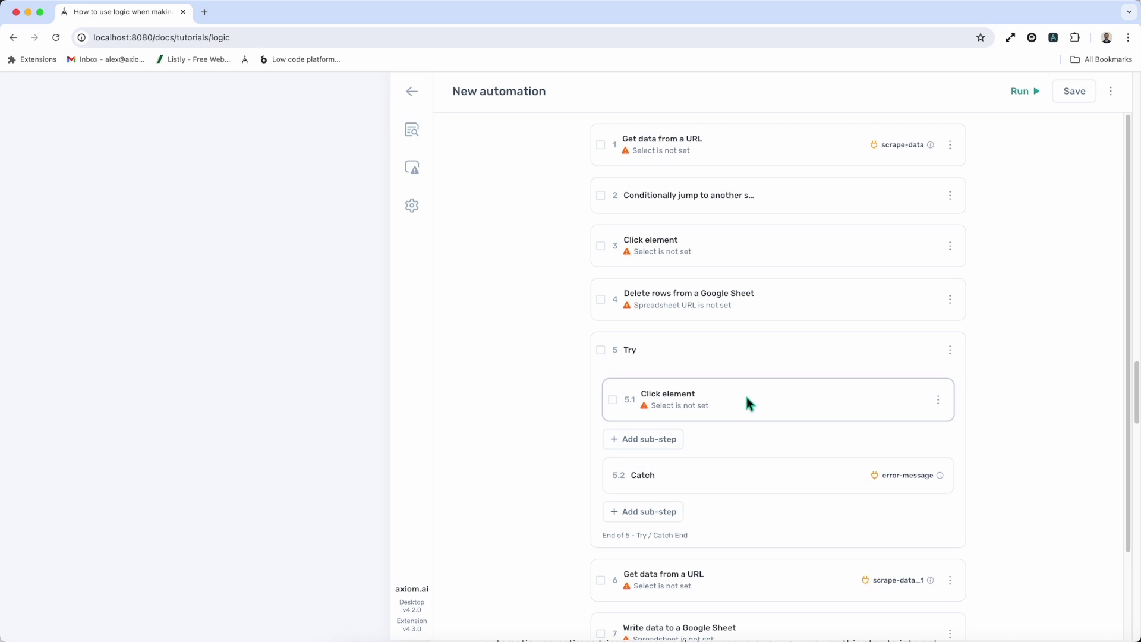
- Add Click element and Jump to another step sub-steps under Catch, collapsing each
click(658, 509)
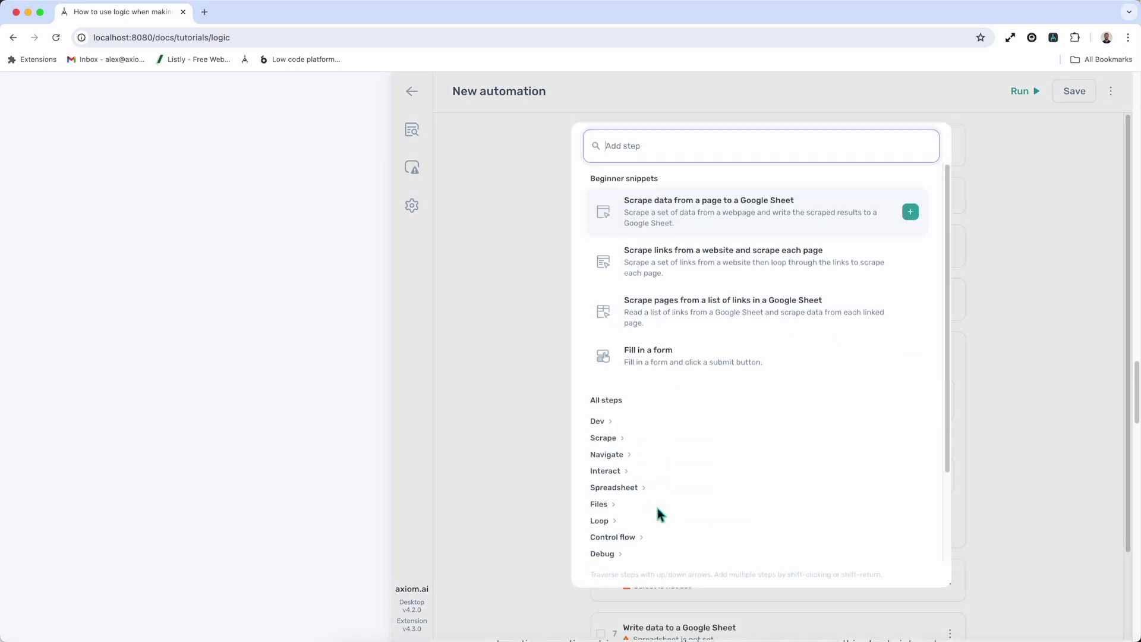
text(click)
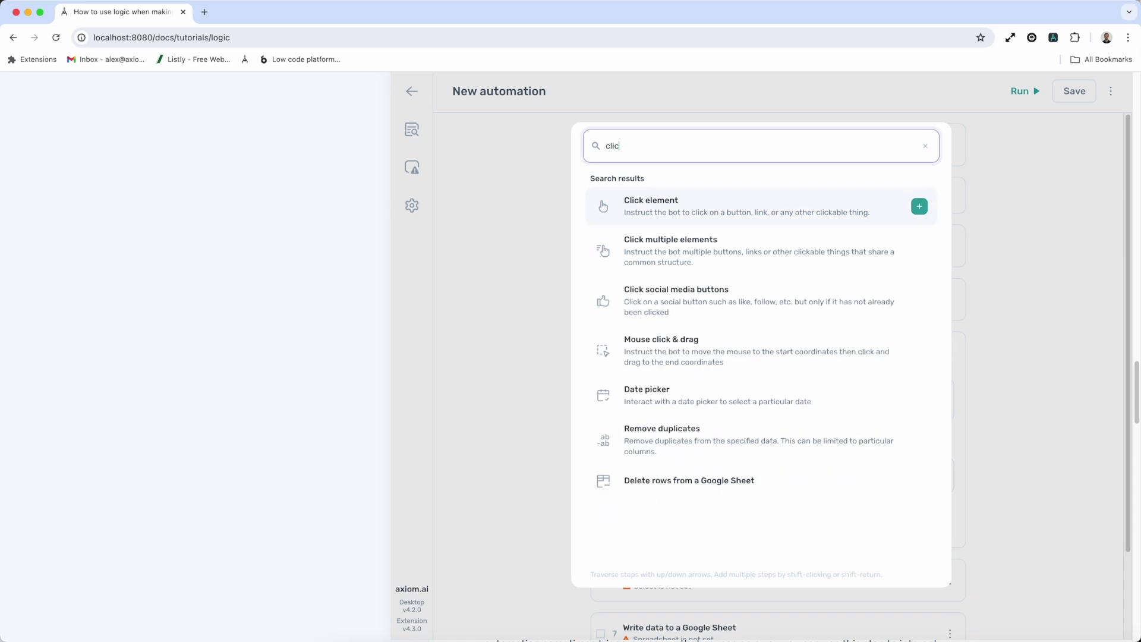
click(681, 216)
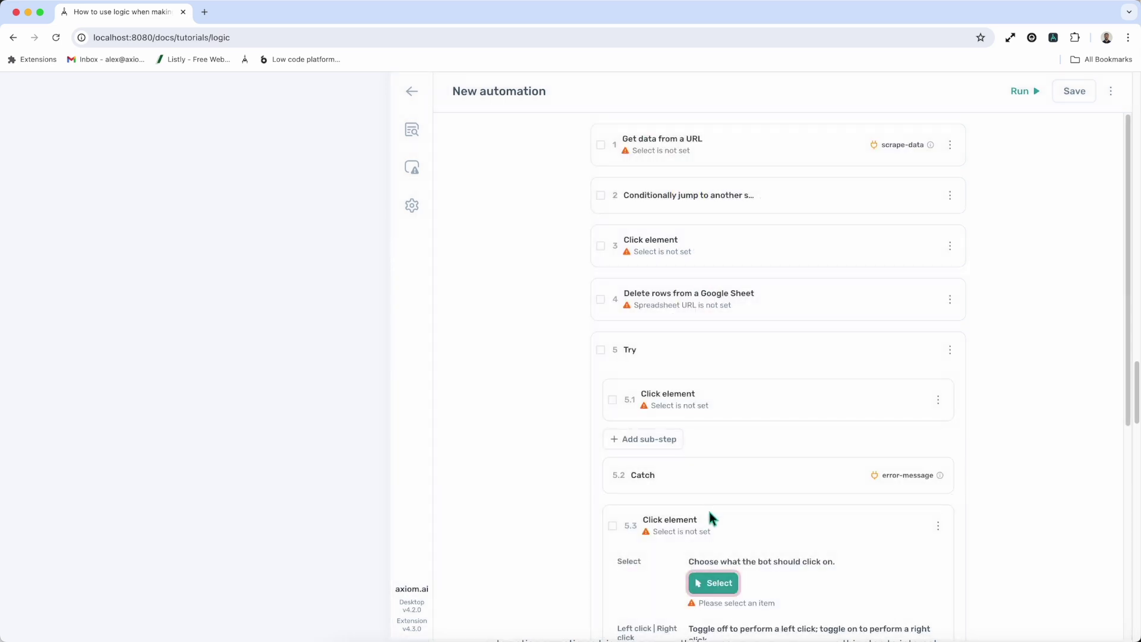
click(743, 522)
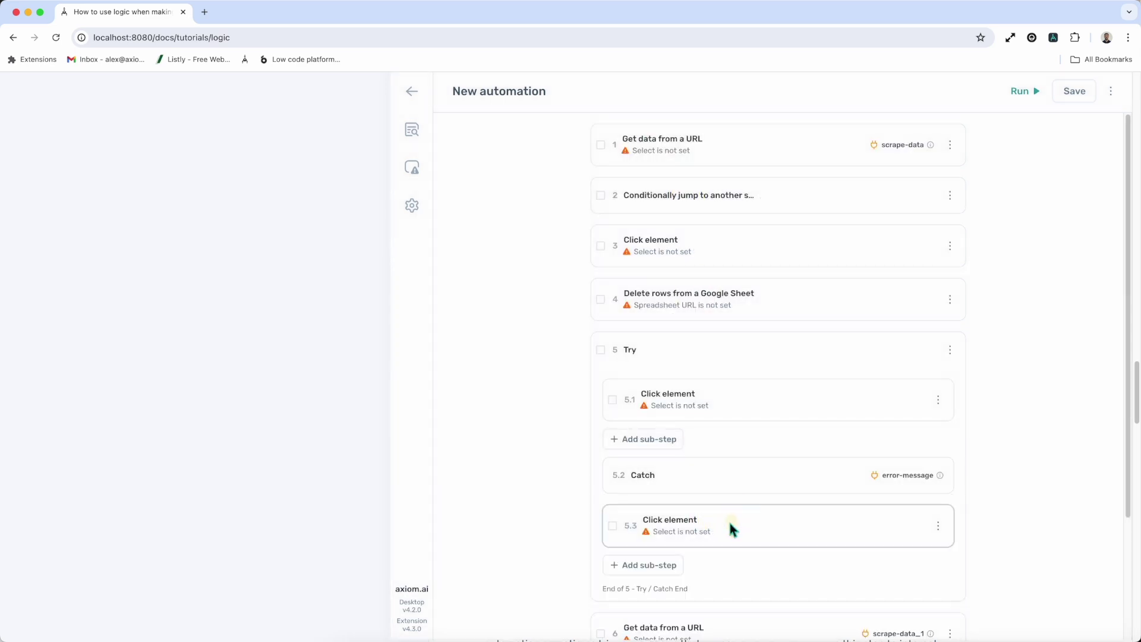
click(656, 572)
text(jump)
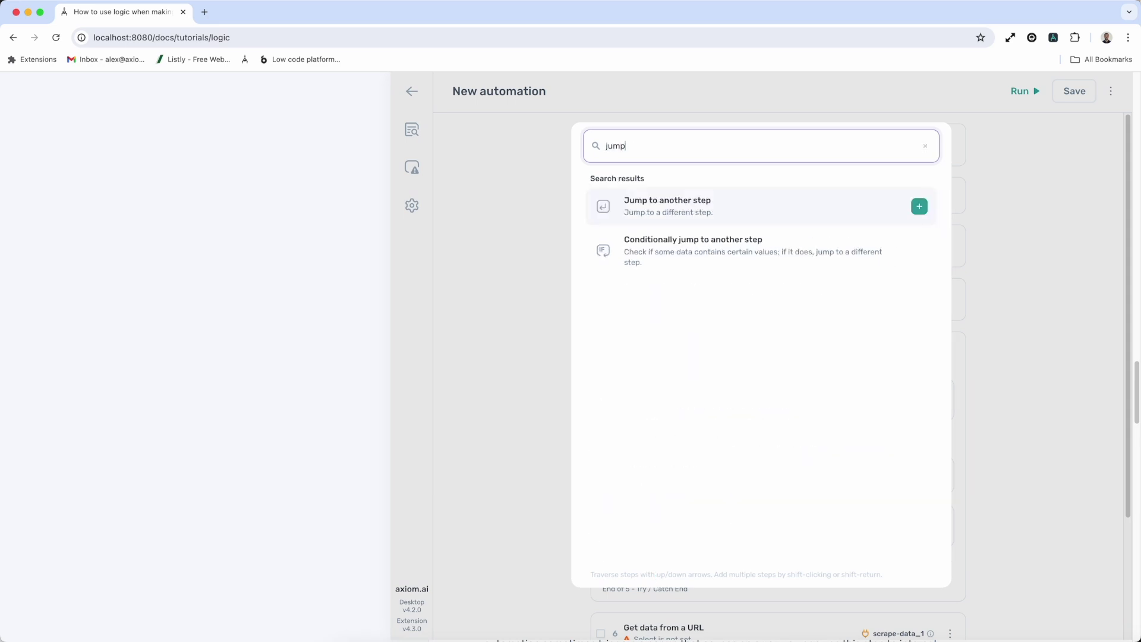
click(680, 218)
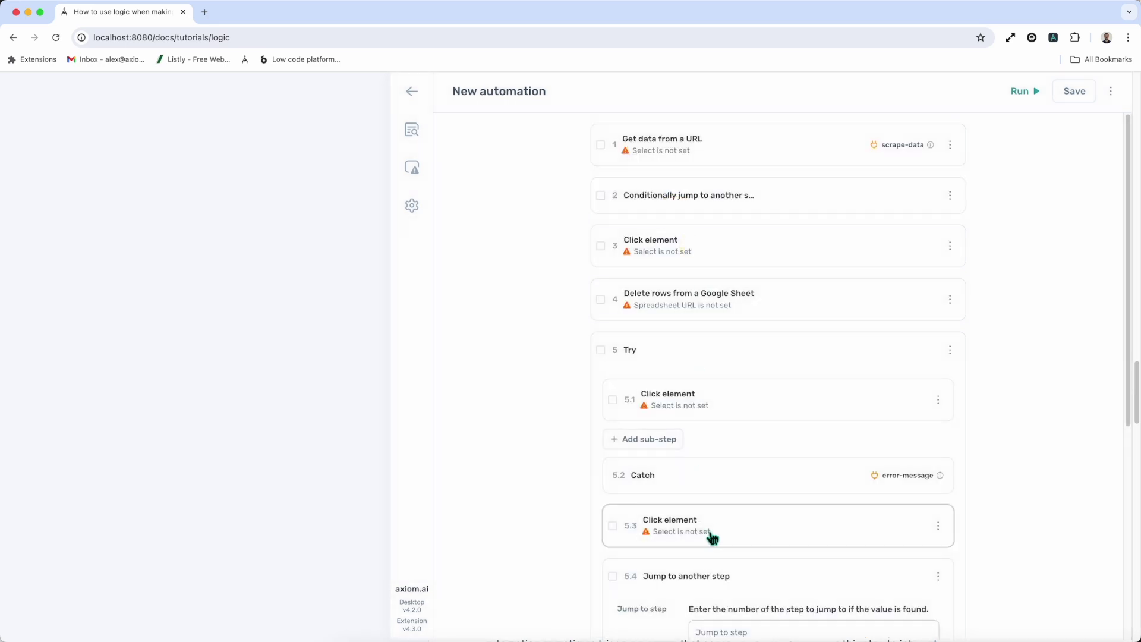
click(812, 589)
scroll(712, 591, down, 4)
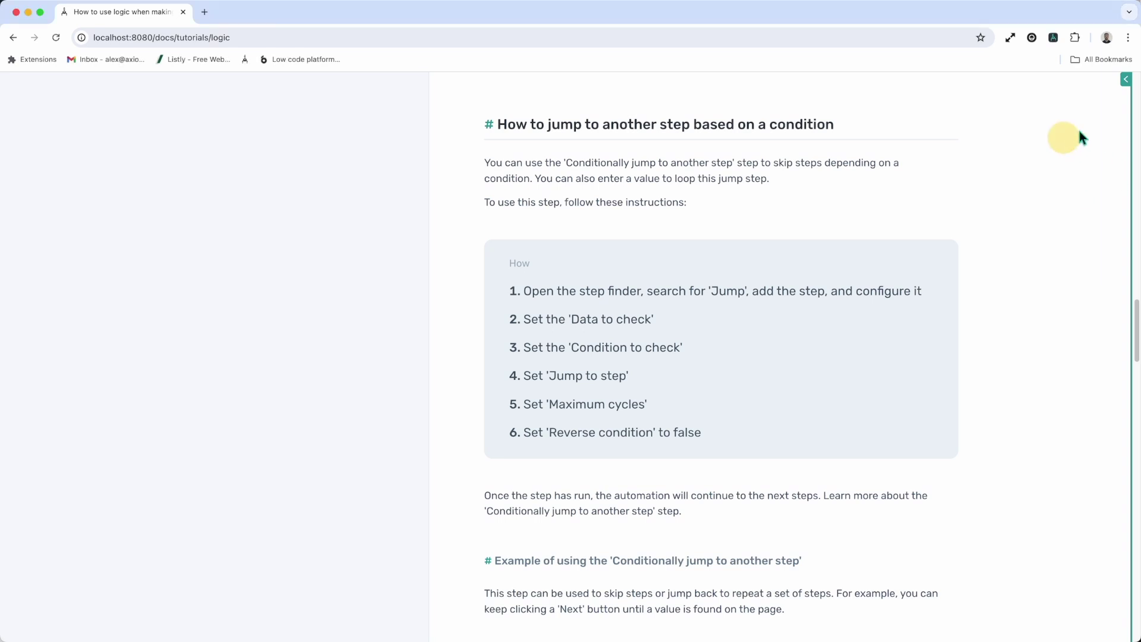
- Add 'Conditionally jump to another step' as step 2 by searching 'jump'
click(1120, 83)
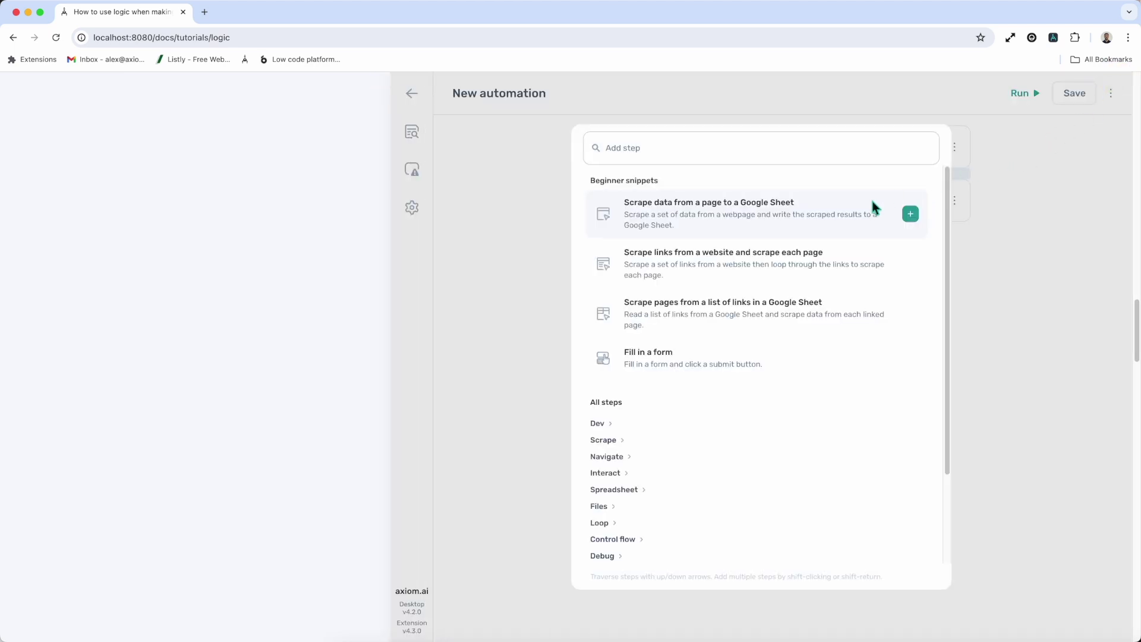
click(740, 162)
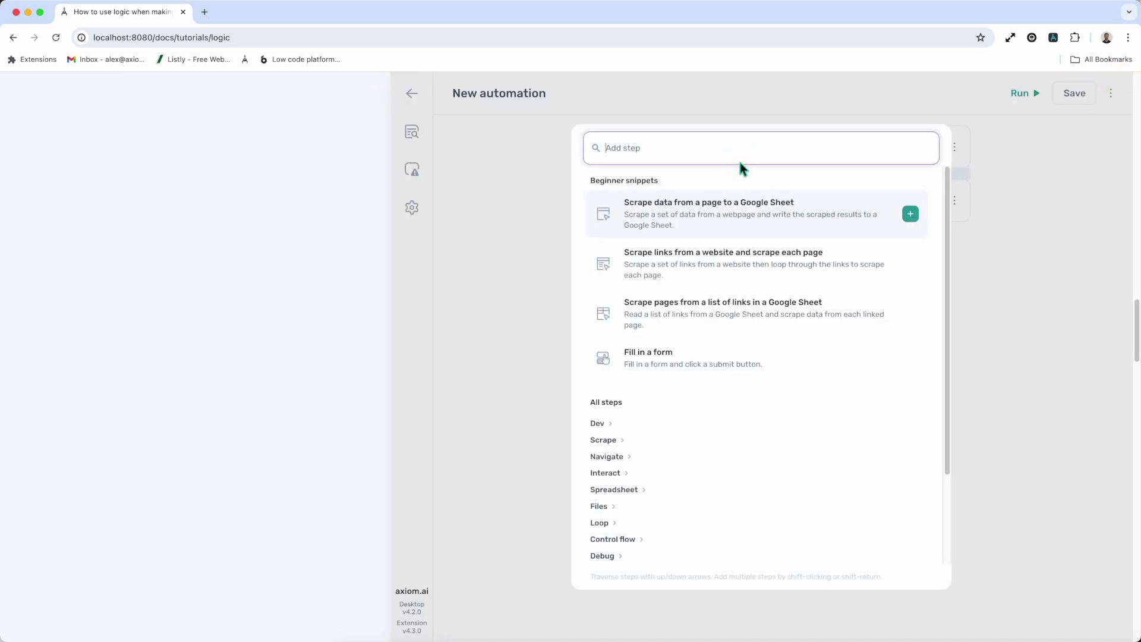
text(jump)
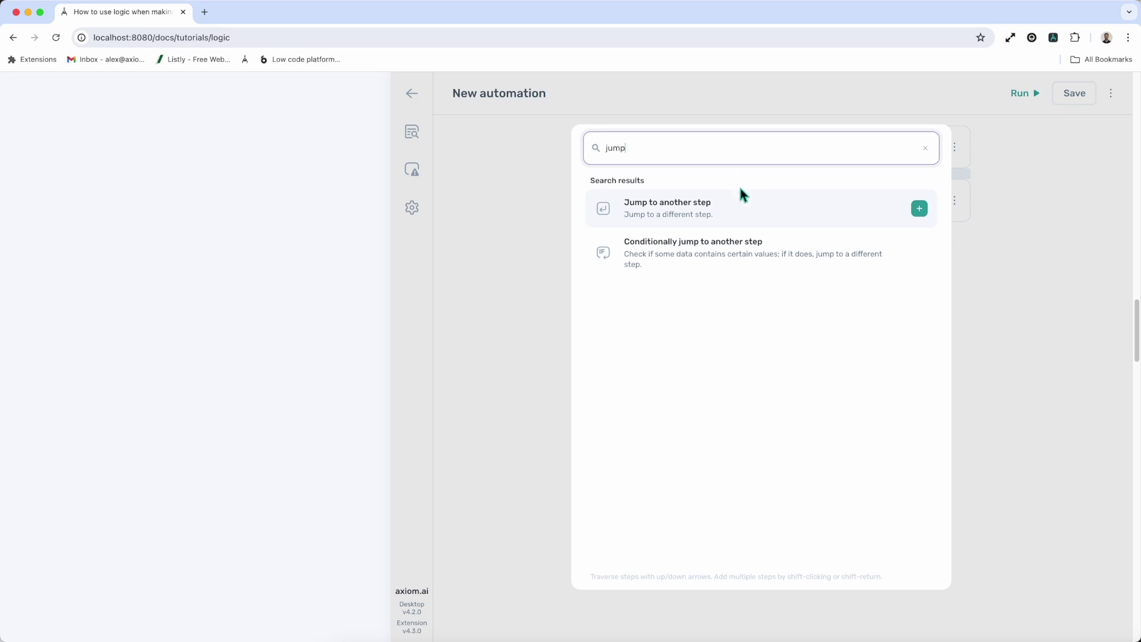
click(683, 256)
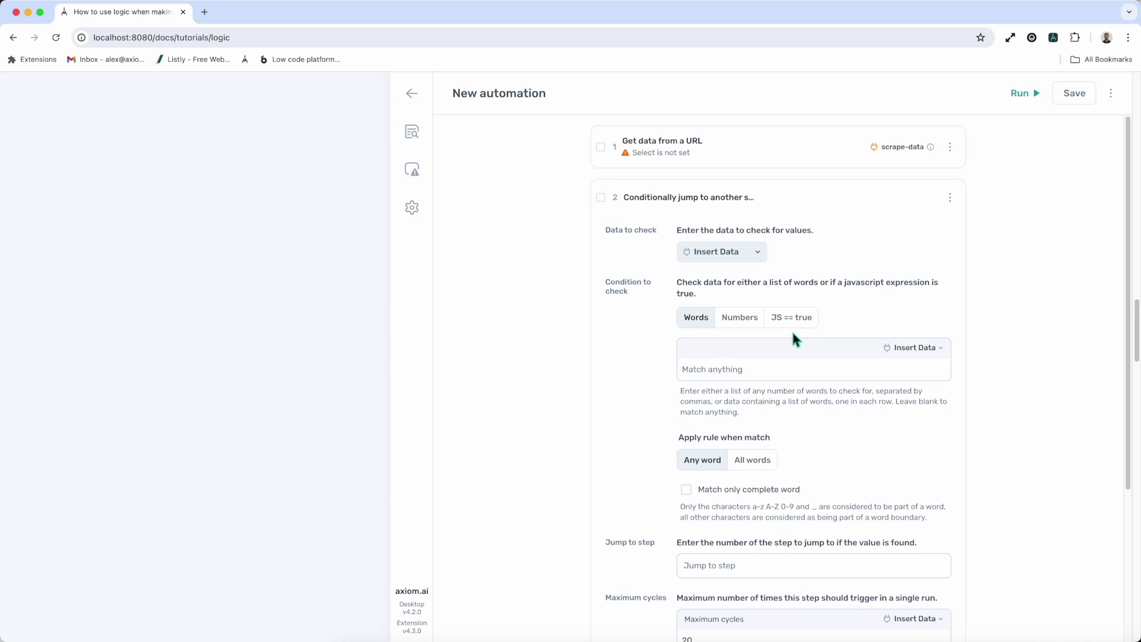
click(753, 253)
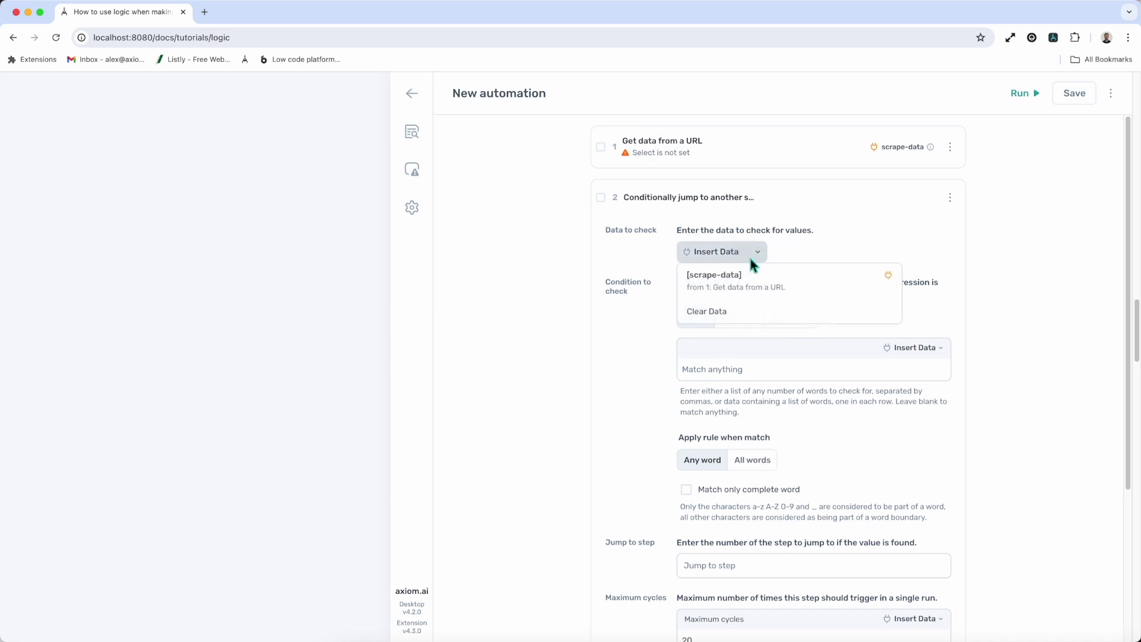
- Have the conditional jump check scrape-data (all columns) for the word 'Message'
click(748, 270)
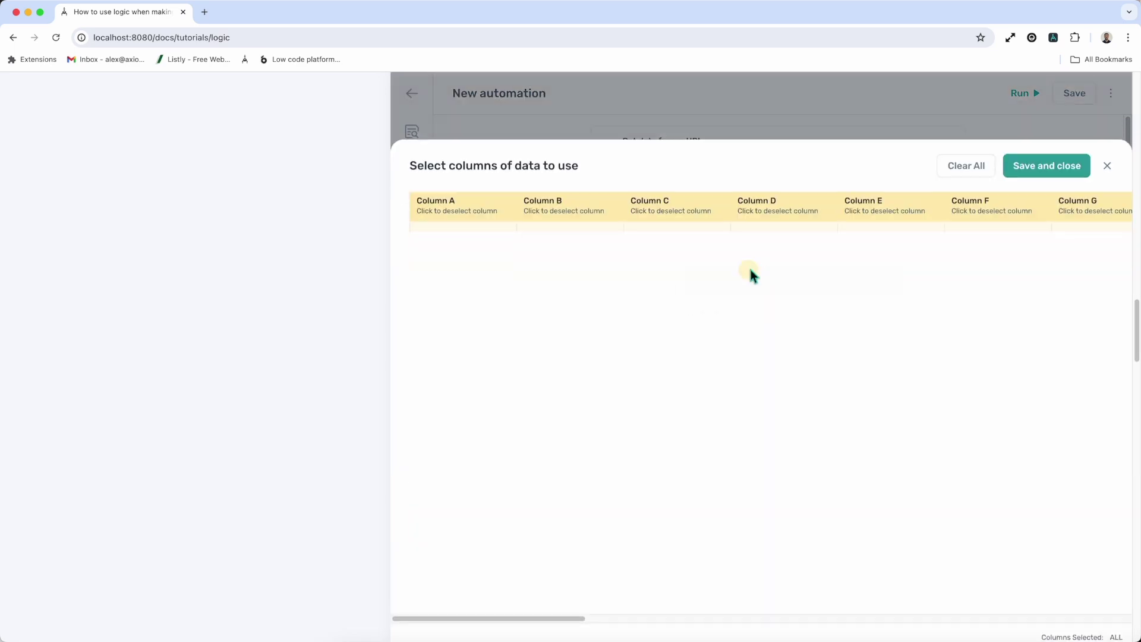
click(1026, 157)
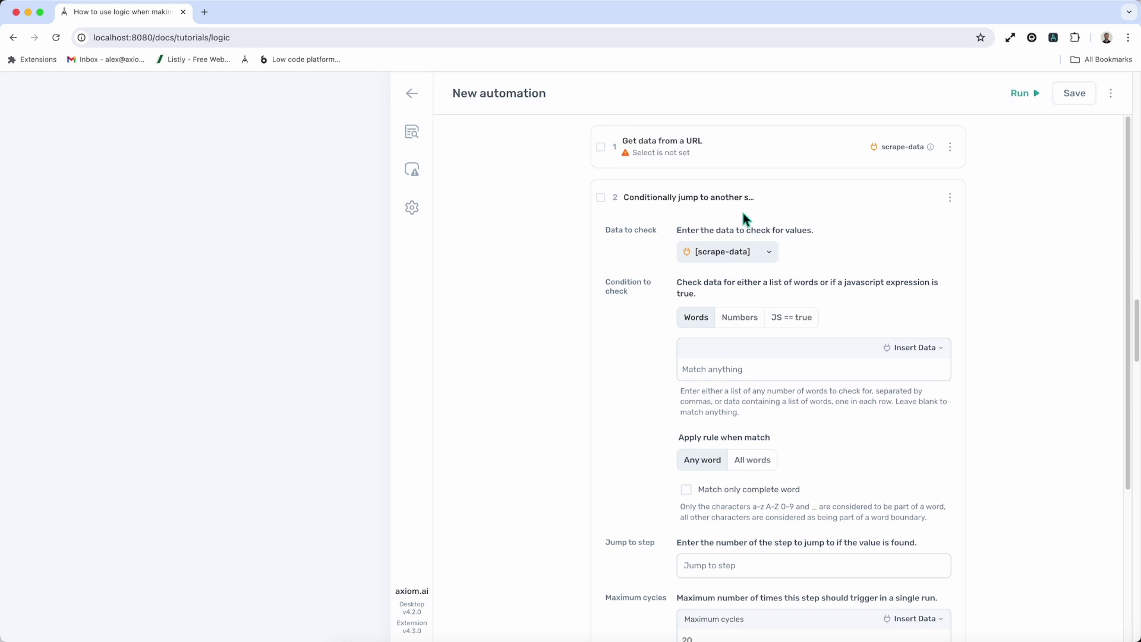
click(706, 363)
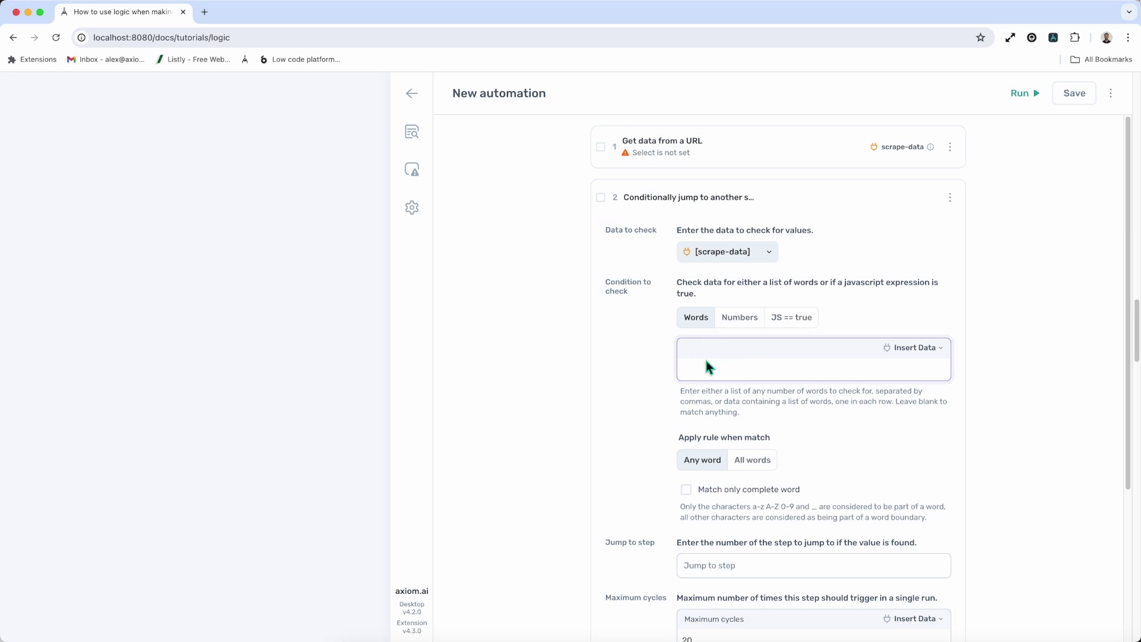
text(Message)
scroll(778, 476, down, 2)
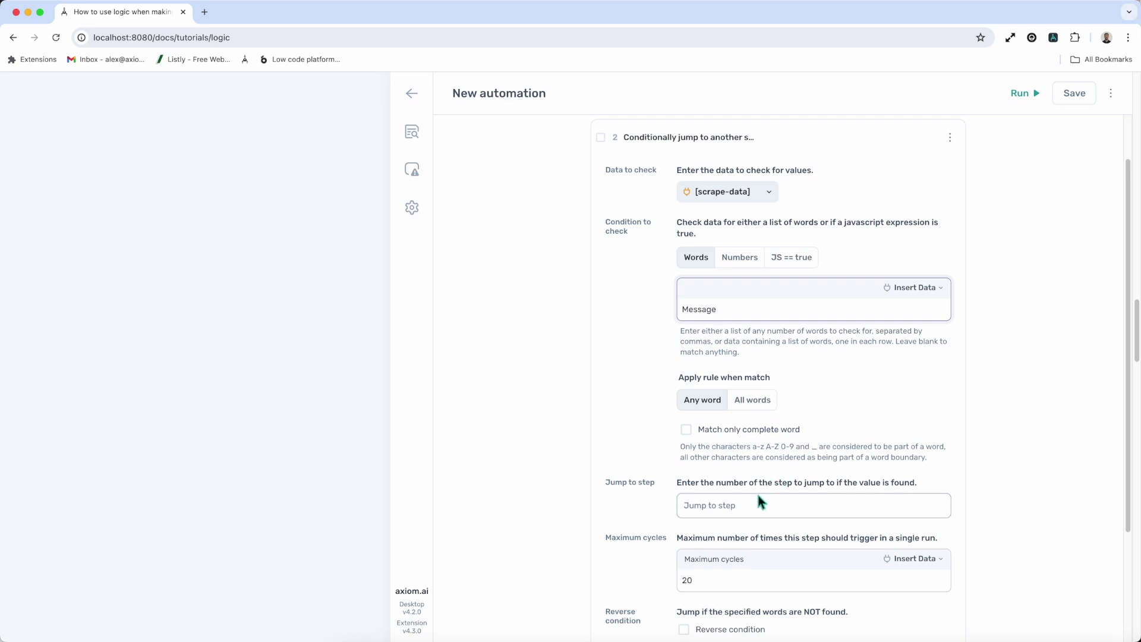
- Turn on Reverse condition so the jump triggers when the words aren't found, and begin filling Jump to step
scroll(751, 495, down, 3)
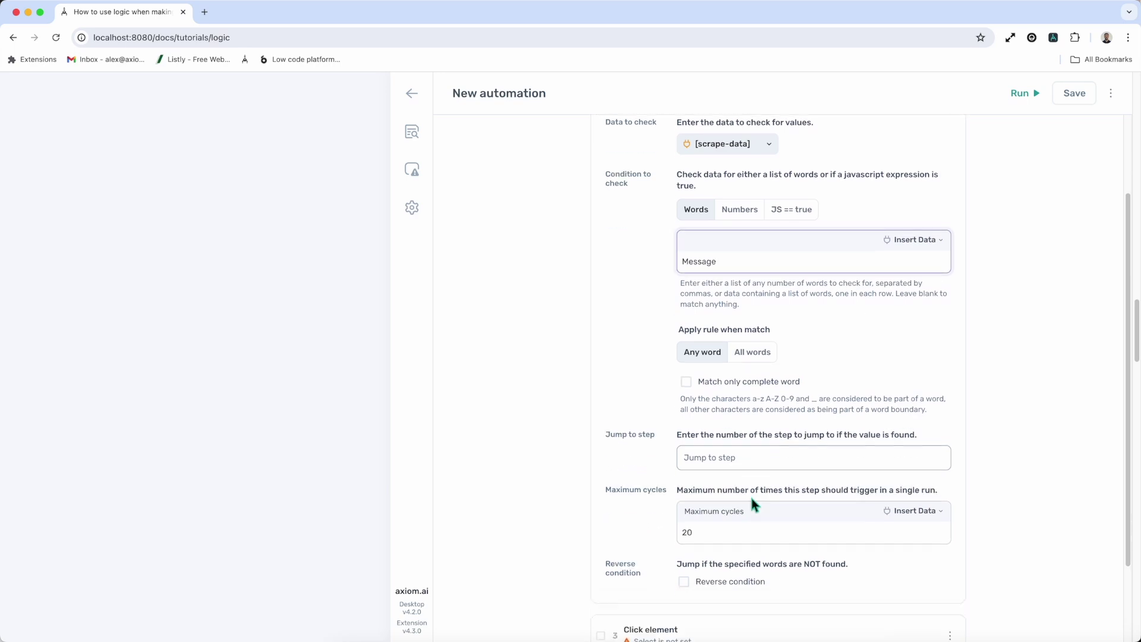
click(744, 539)
scroll(747, 538, up, 2)
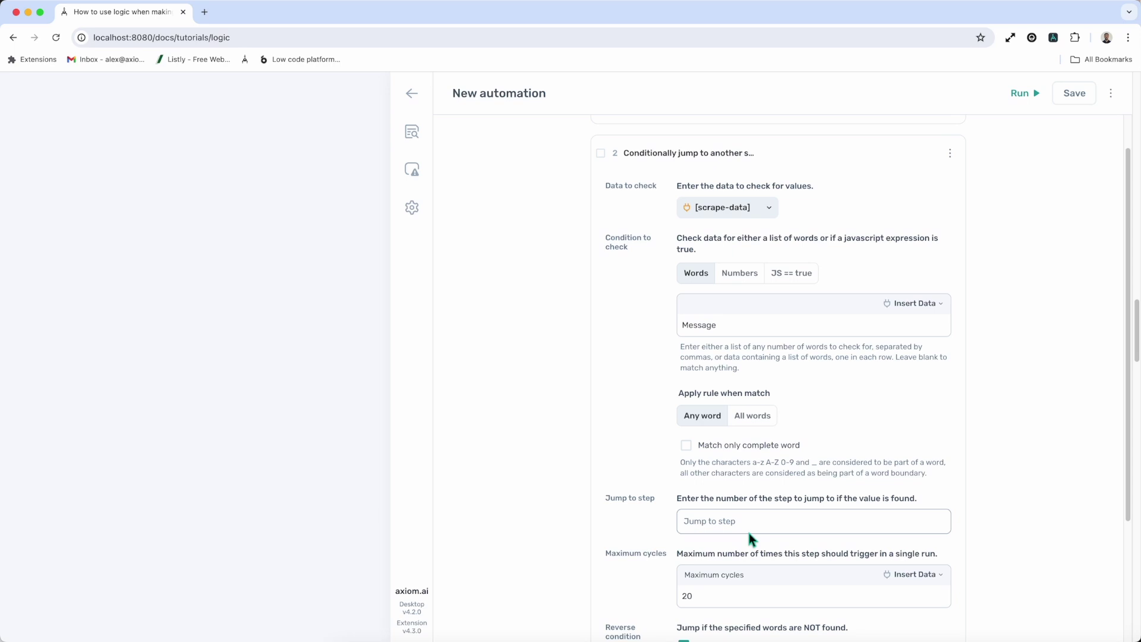
scroll(751, 535, down, 4)
scroll(755, 523, up, 5)
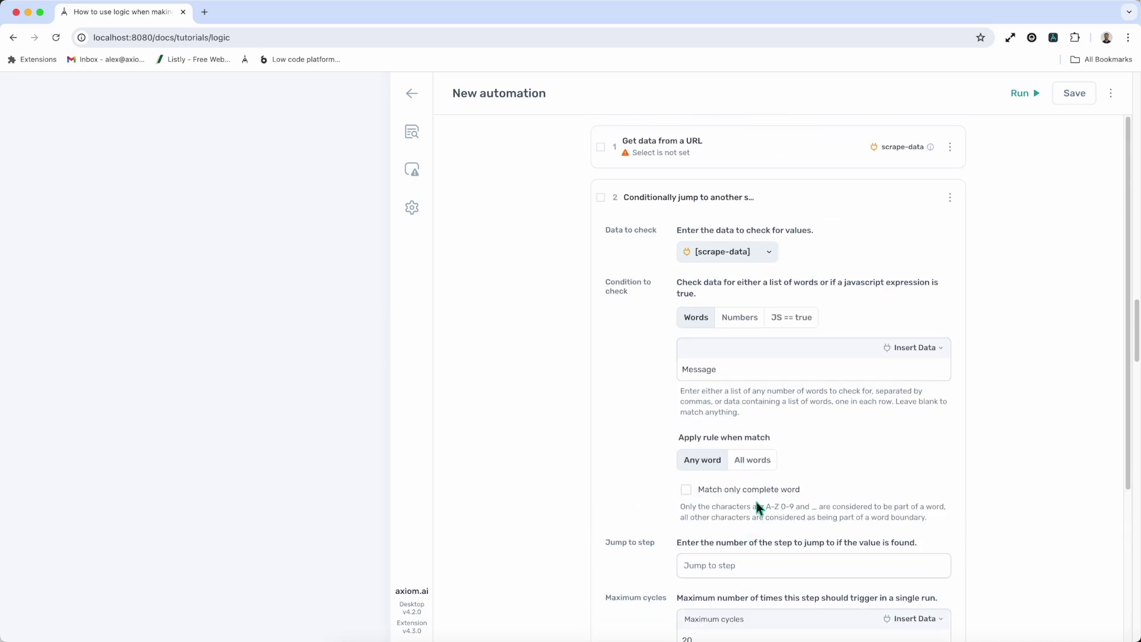
click(730, 568)
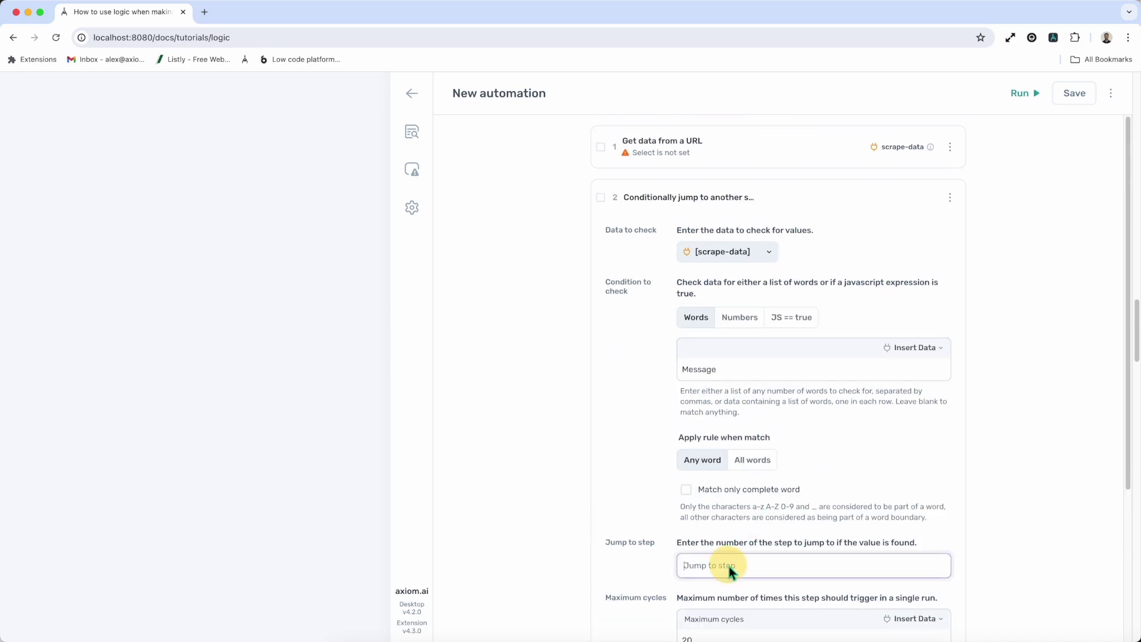
scroll(713, 562, down, 4)
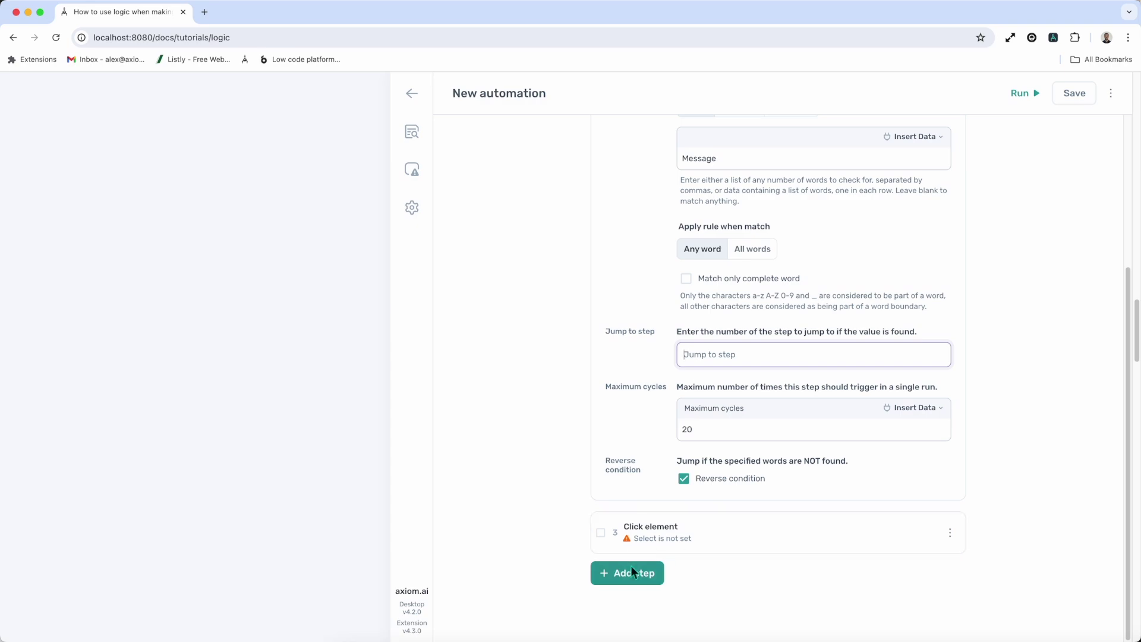
- Add a Delete rows from a Google Sheet step as step 4 and collapse it
click(633, 572)
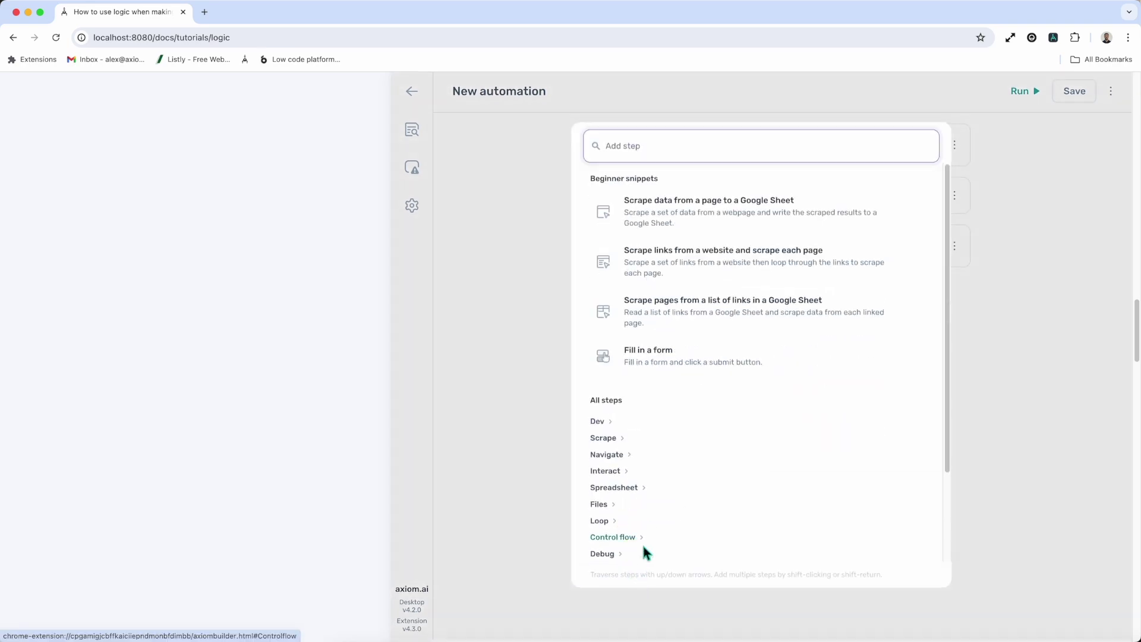
text(delete)
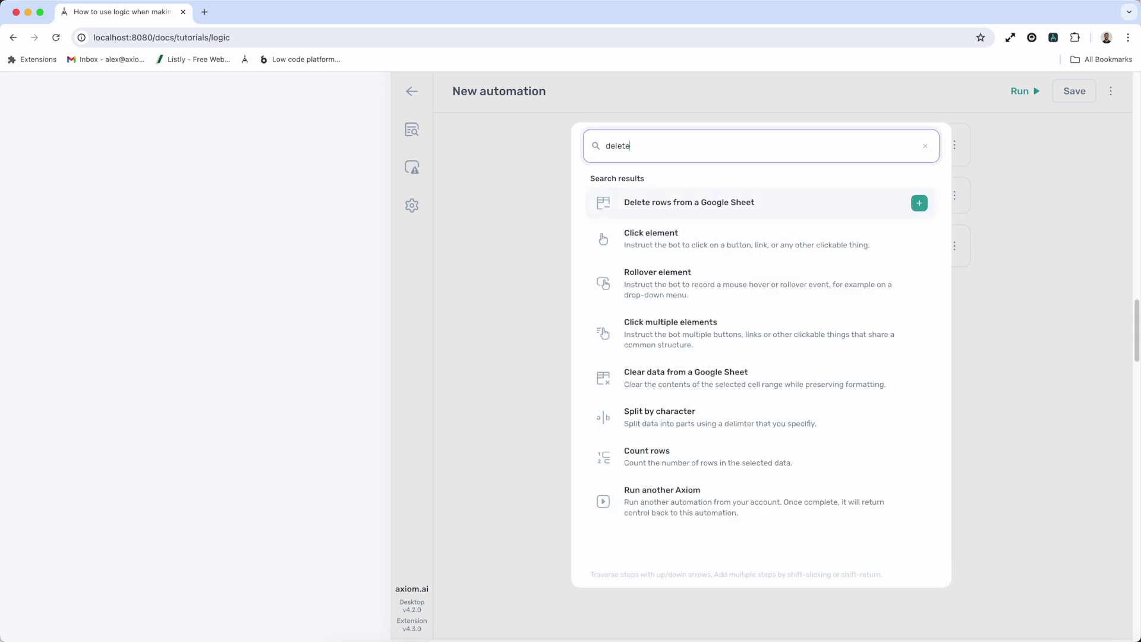
click(728, 202)
click(808, 291)
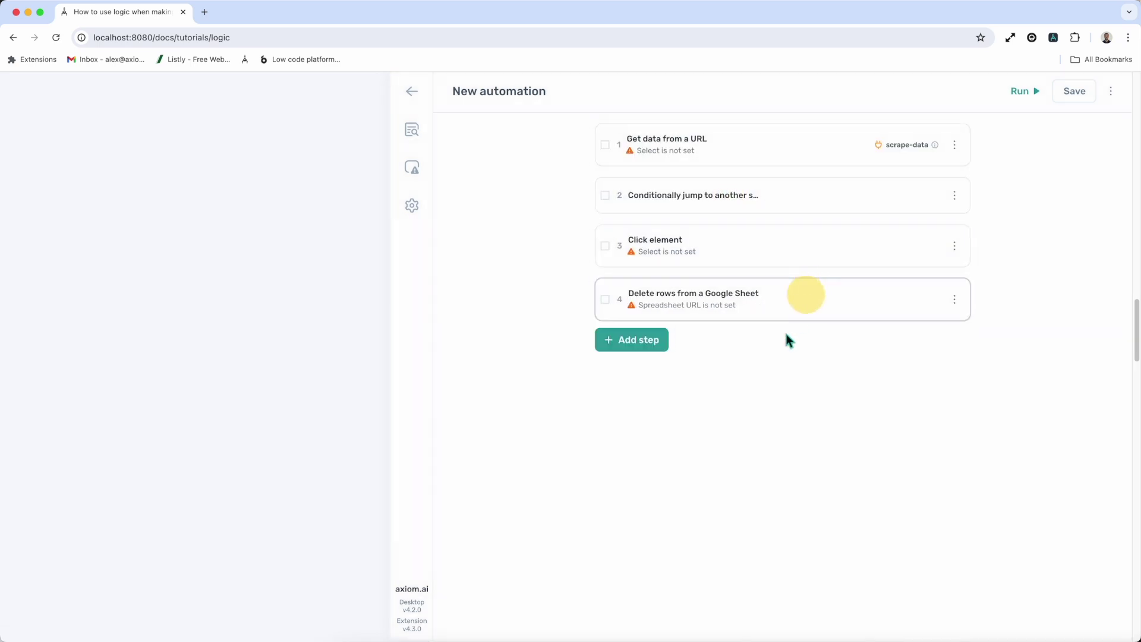
- Set step 2's reversed conditional jump to go to step 4
click(791, 198)
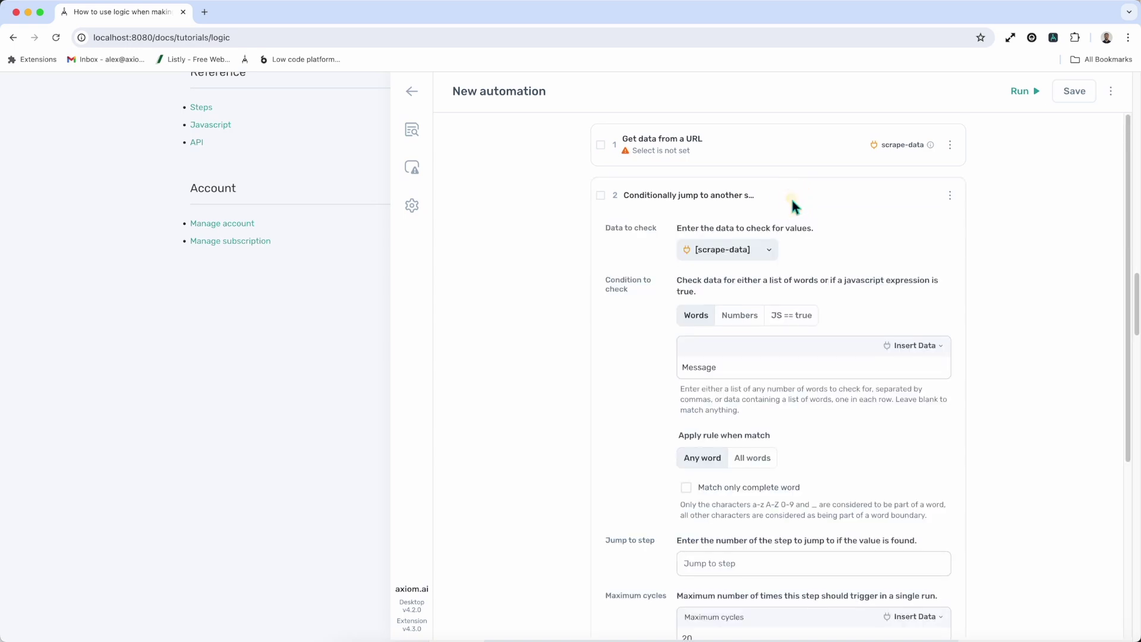
scroll(722, 494, down, 2)
scroll(720, 496, down, 3)
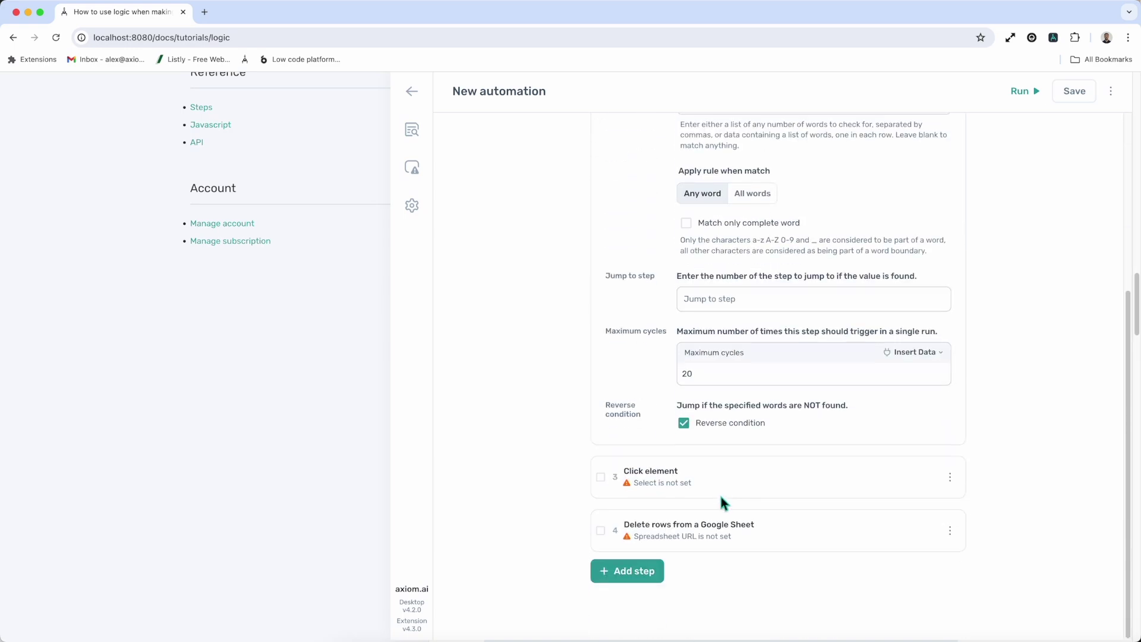
scroll(719, 493, up, 5)
click(723, 563)
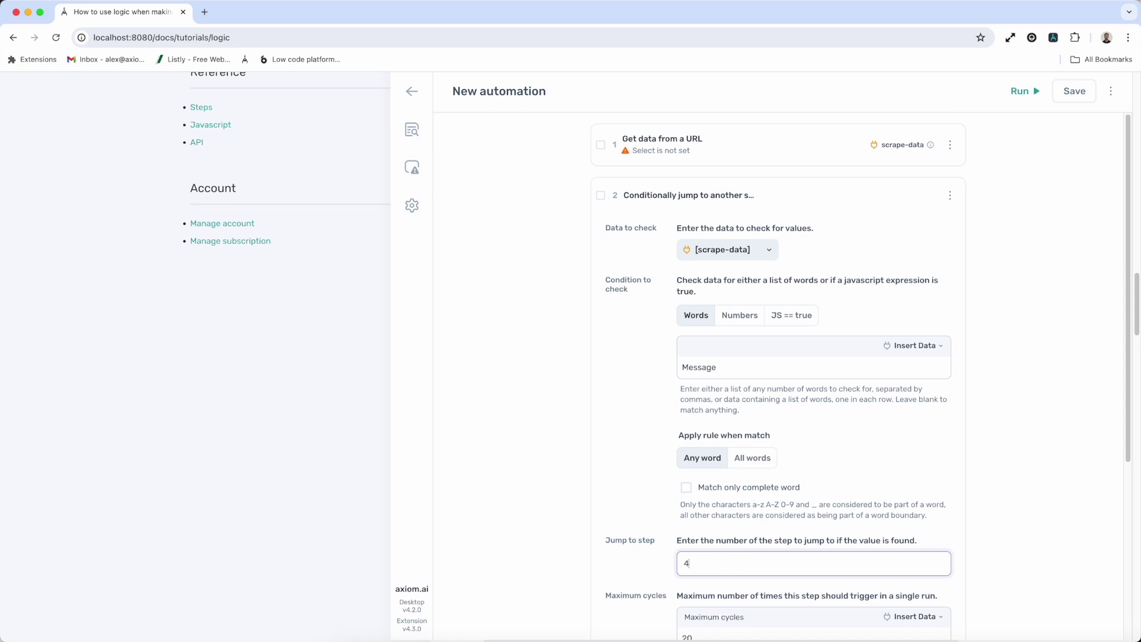
scroll(720, 547, down, 1)
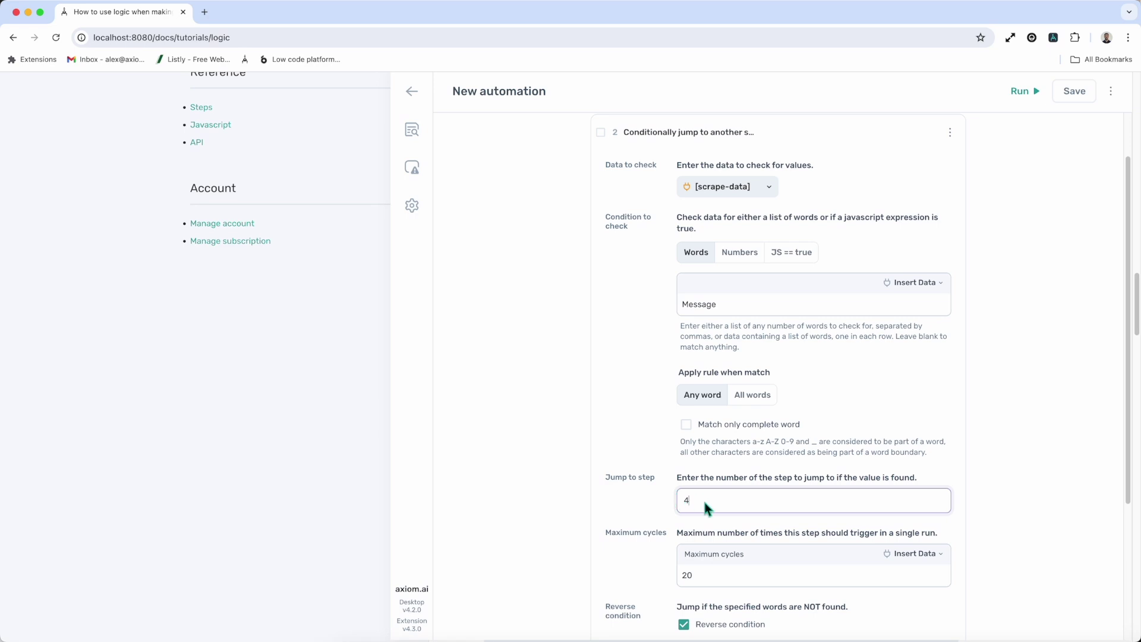
click(753, 568)
scroll(754, 569, down, 2)
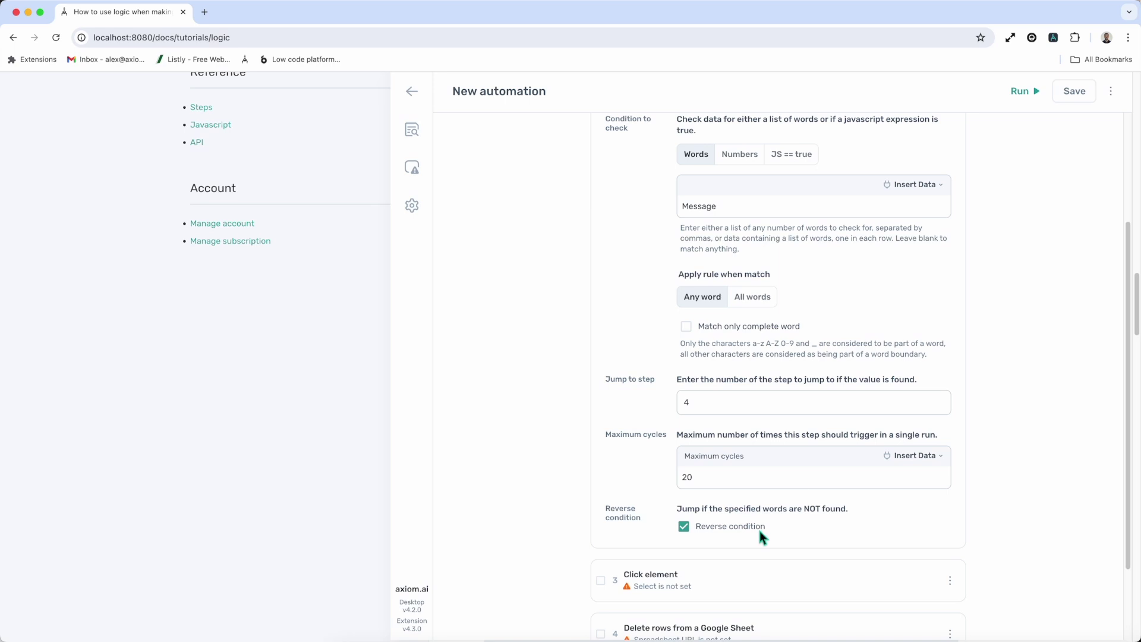
scroll(798, 465, up, 2)
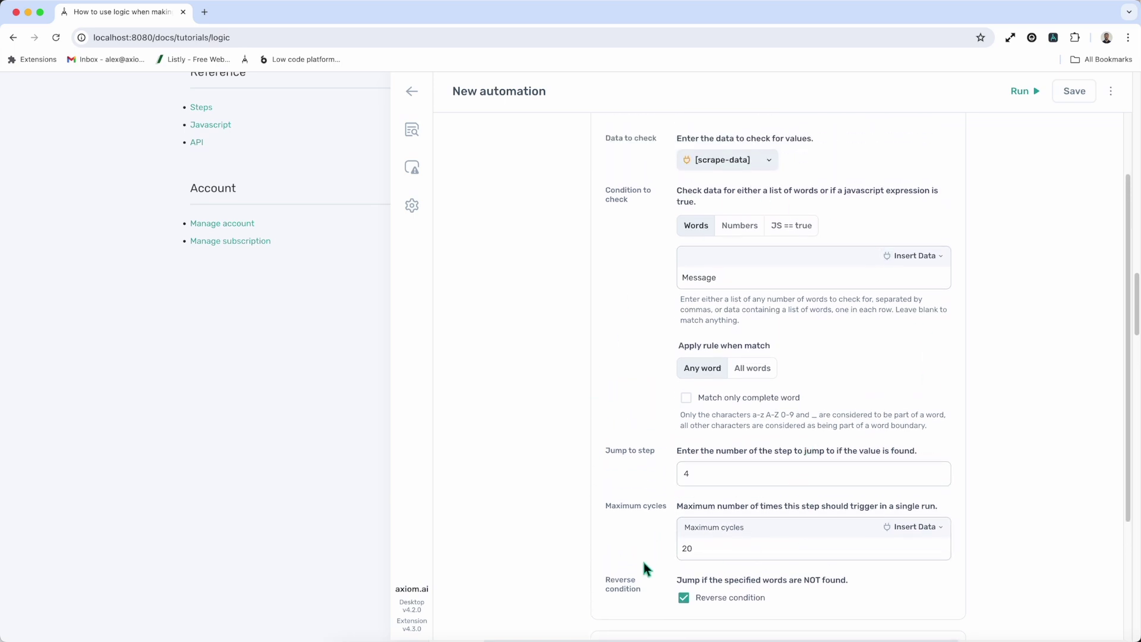
- Delete the 20 from the Conditionally jump step's Maximum cycles field, leaving it blank
click(714, 558)
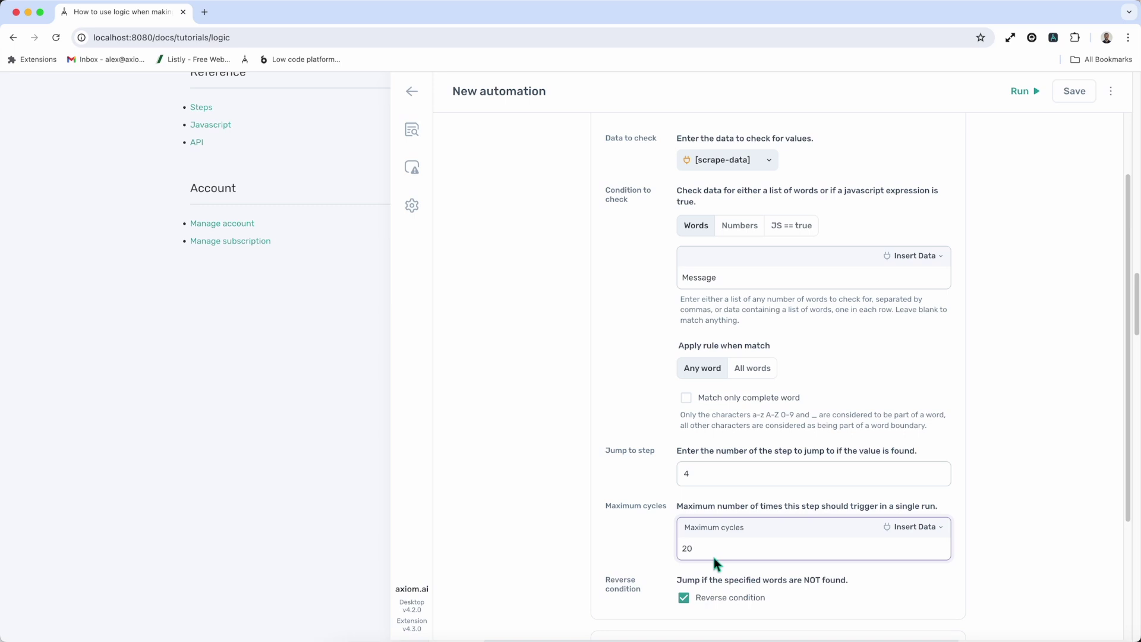
key(BackSpace)
key(BackSpace)
click(1037, 475)
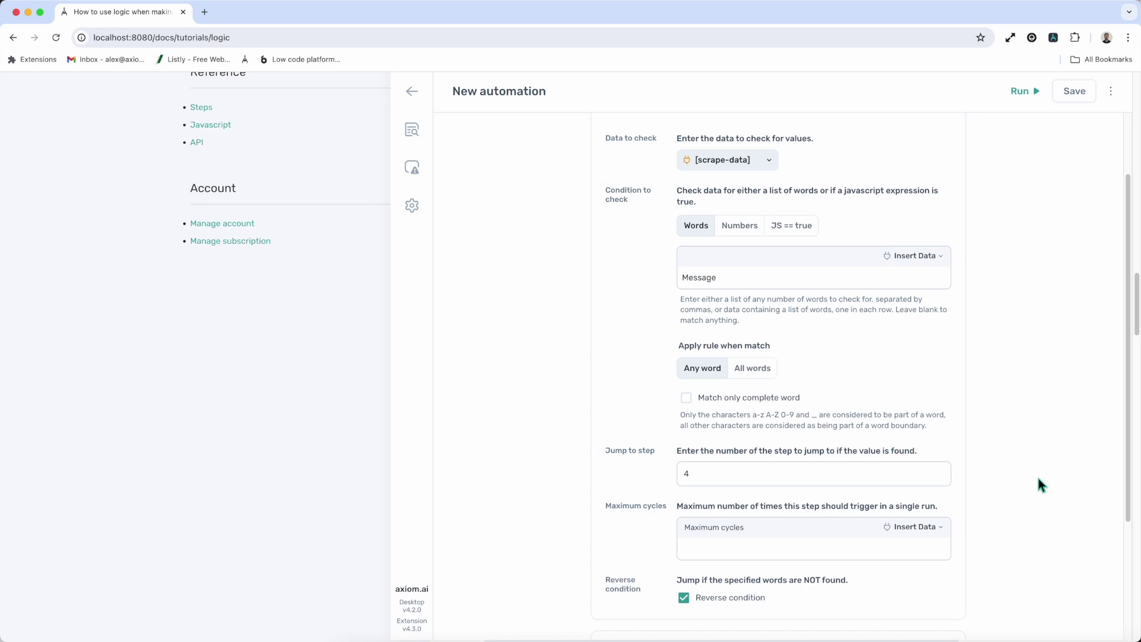
click(813, 544)
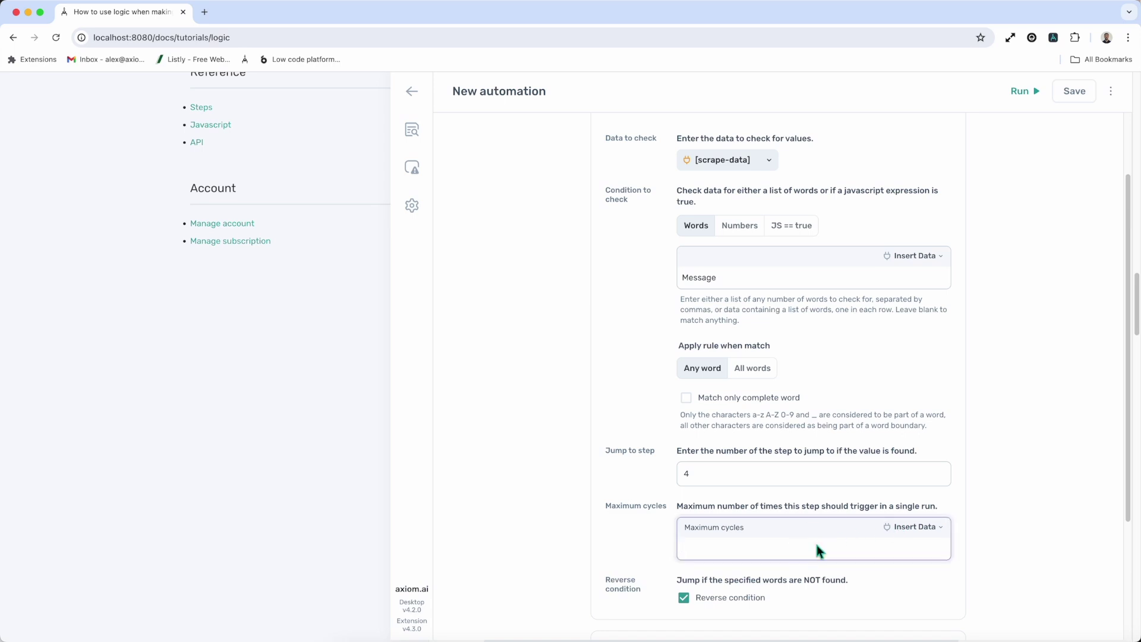
scroll(817, 546, up, 2)
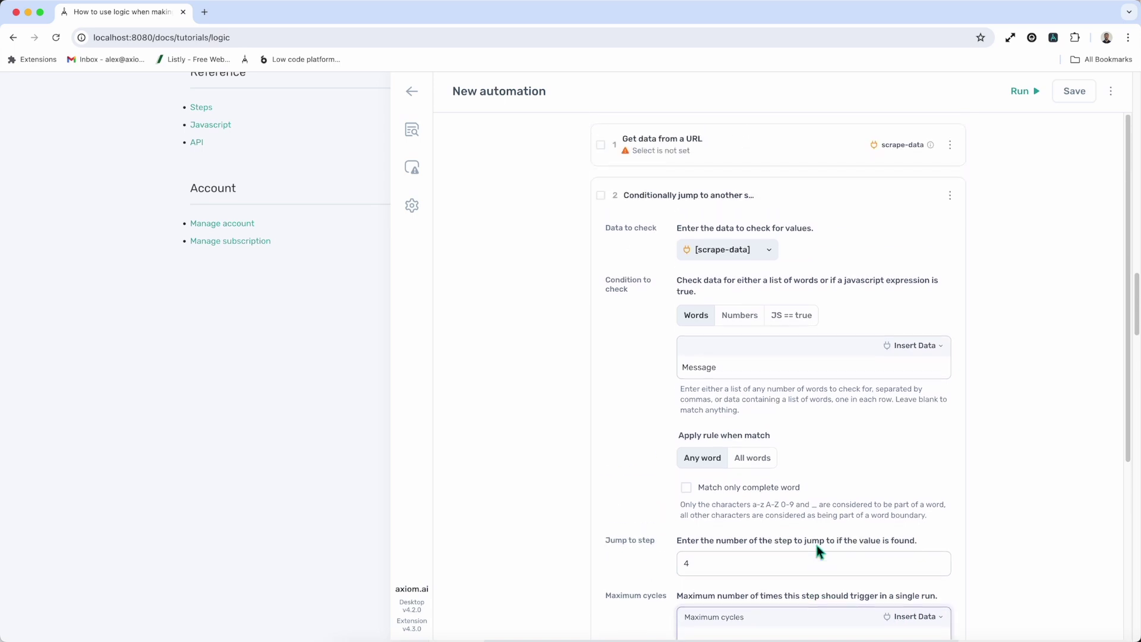
scroll(818, 547, down, 5)
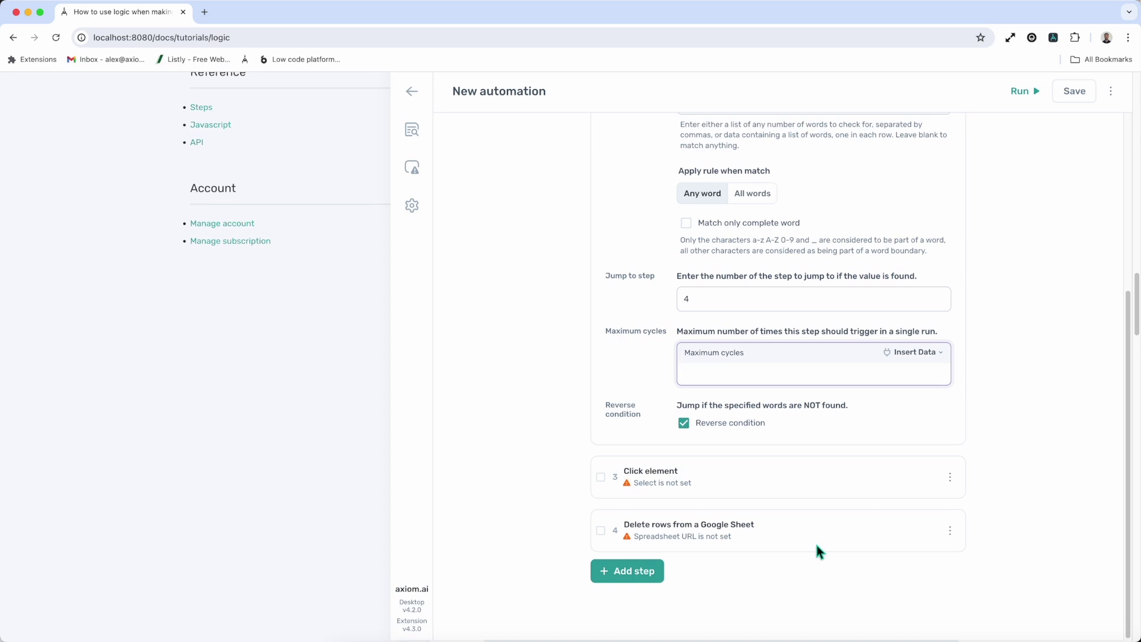
text(20)
scroll(722, 448, up, 1)
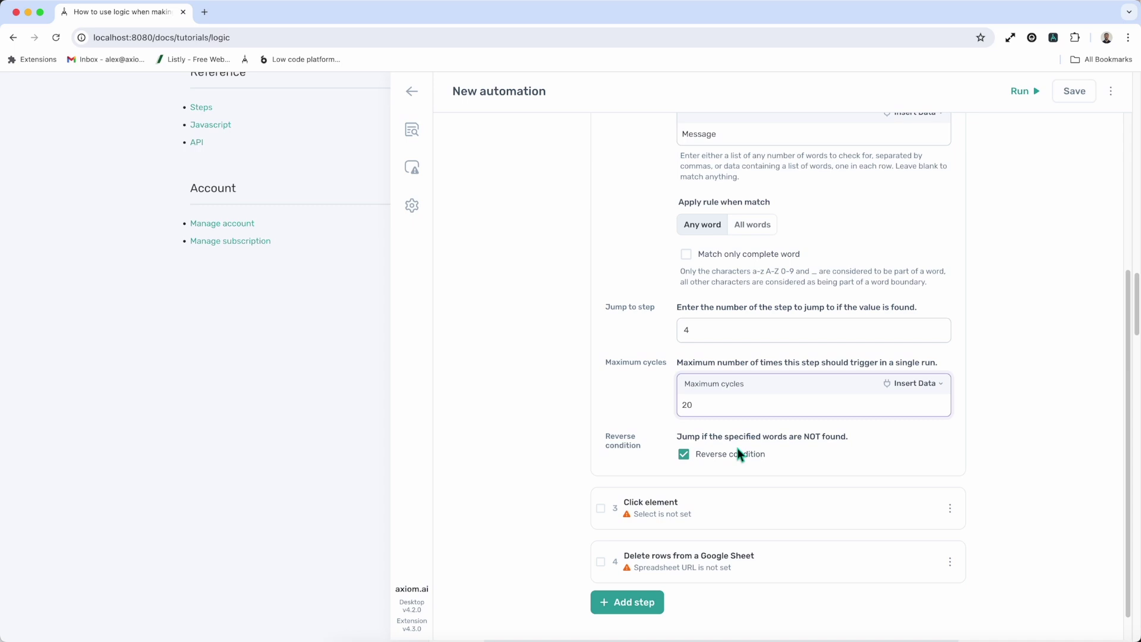
key(BackSpace)
key(BackSpace)
click(986, 406)
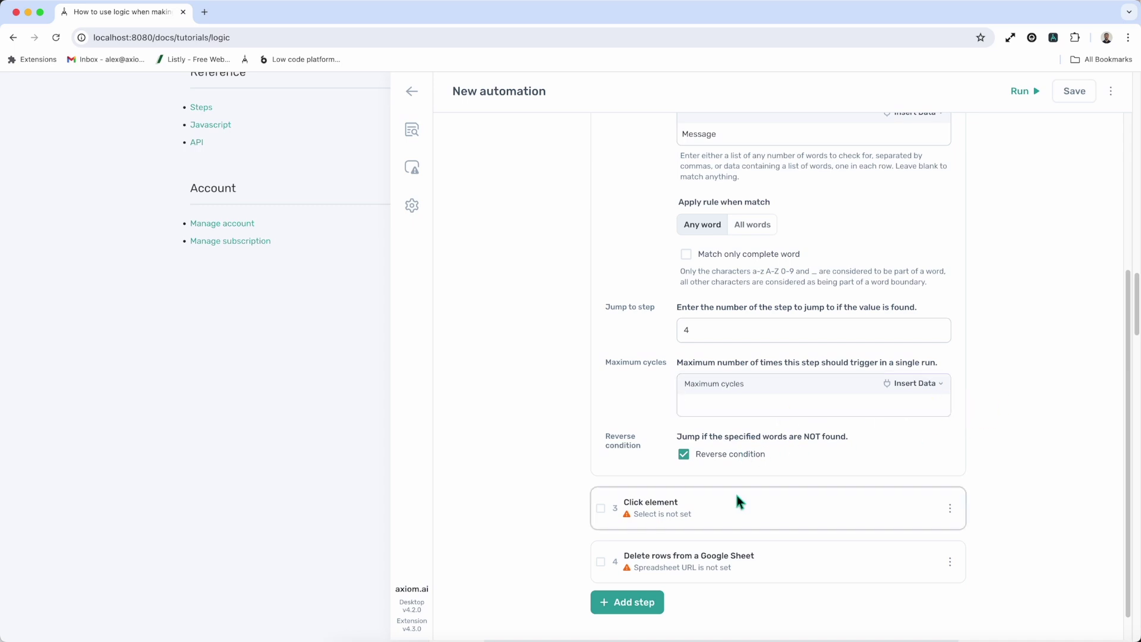
scroll(736, 491, up, 3)
scroll(736, 491, up, 3)
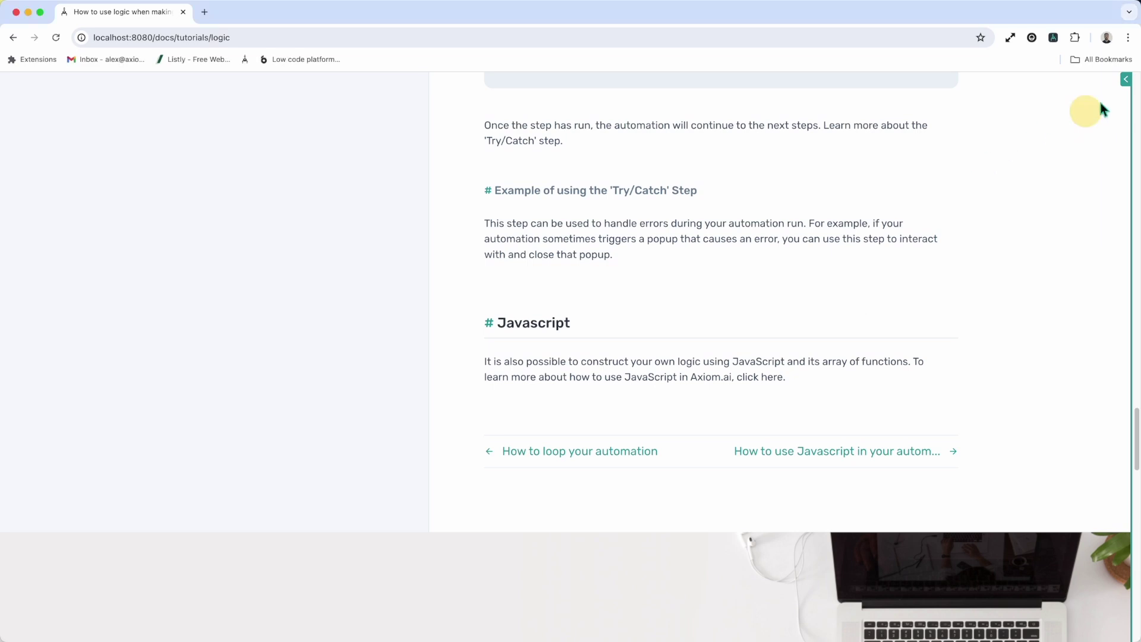
- Reopen the automation builder on step 8, the empty Write javascript step
click(1125, 82)
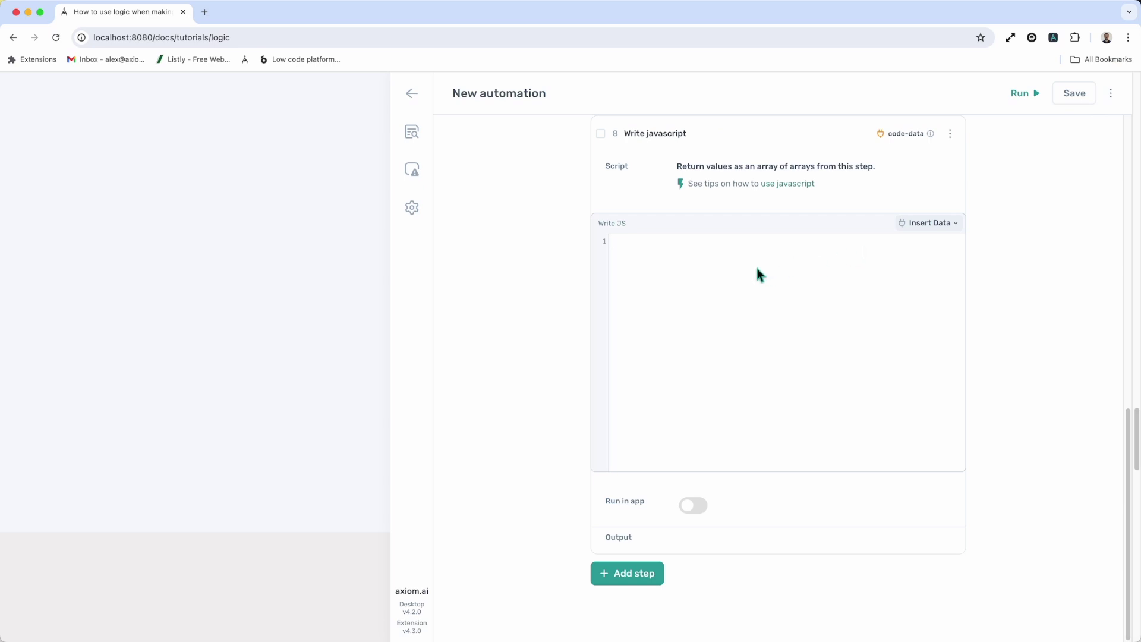
- Write 'let dataCar = [scrape-data]' as the script's first line, inserting step 1's scrape-data output
text(let data)
text(Car =)
click(925, 222)
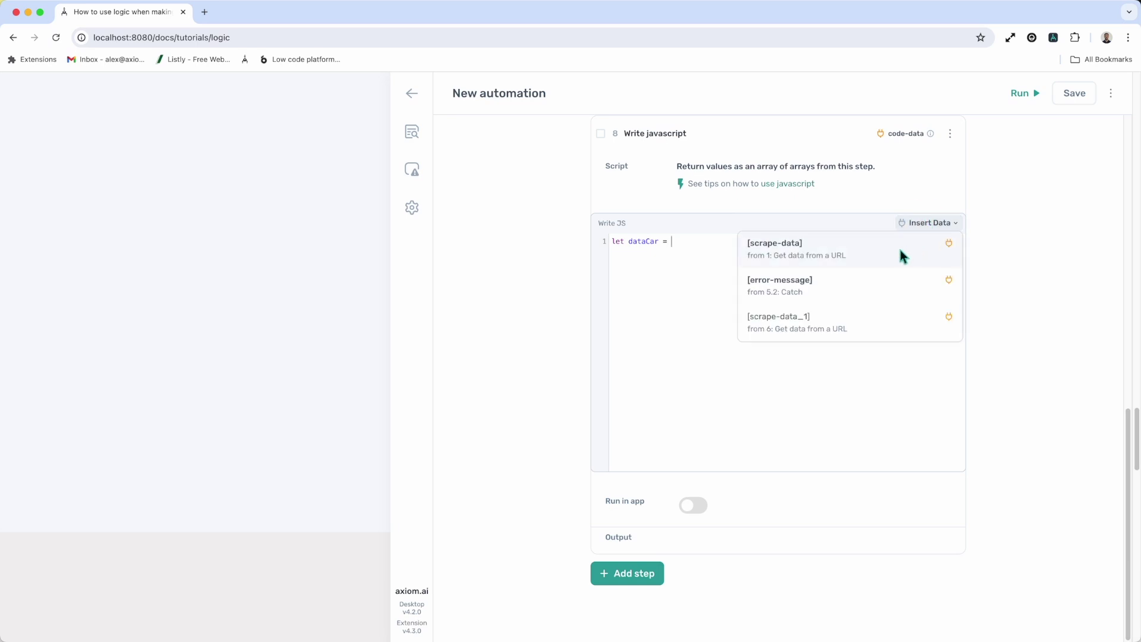
click(900, 250)
click(1046, 156)
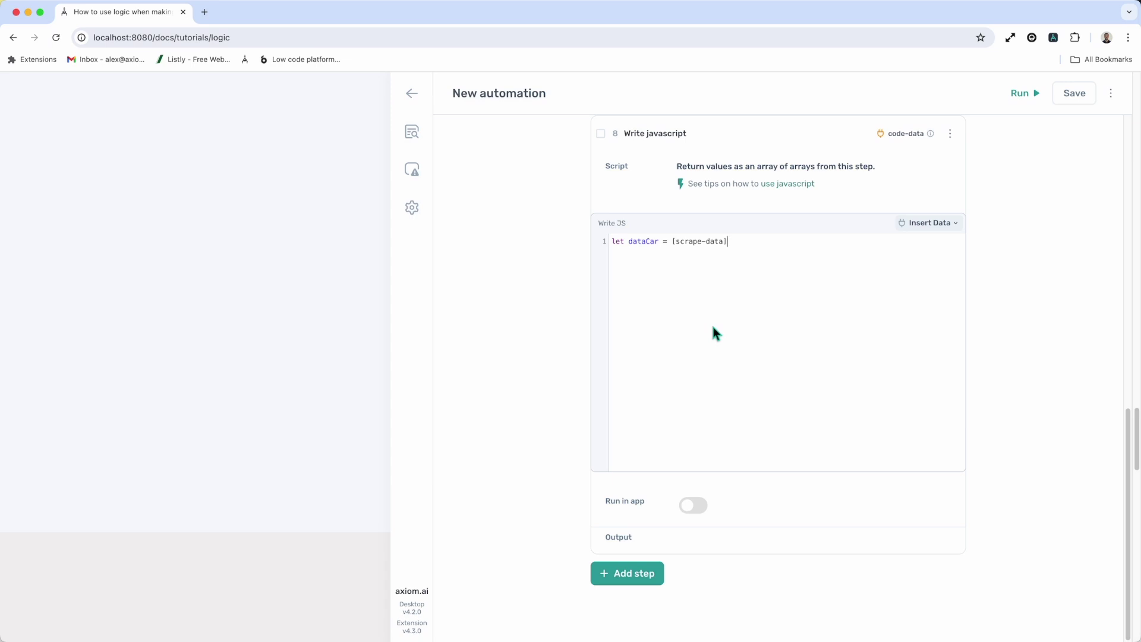
key(Return)
key(Return)
click(730, 241)
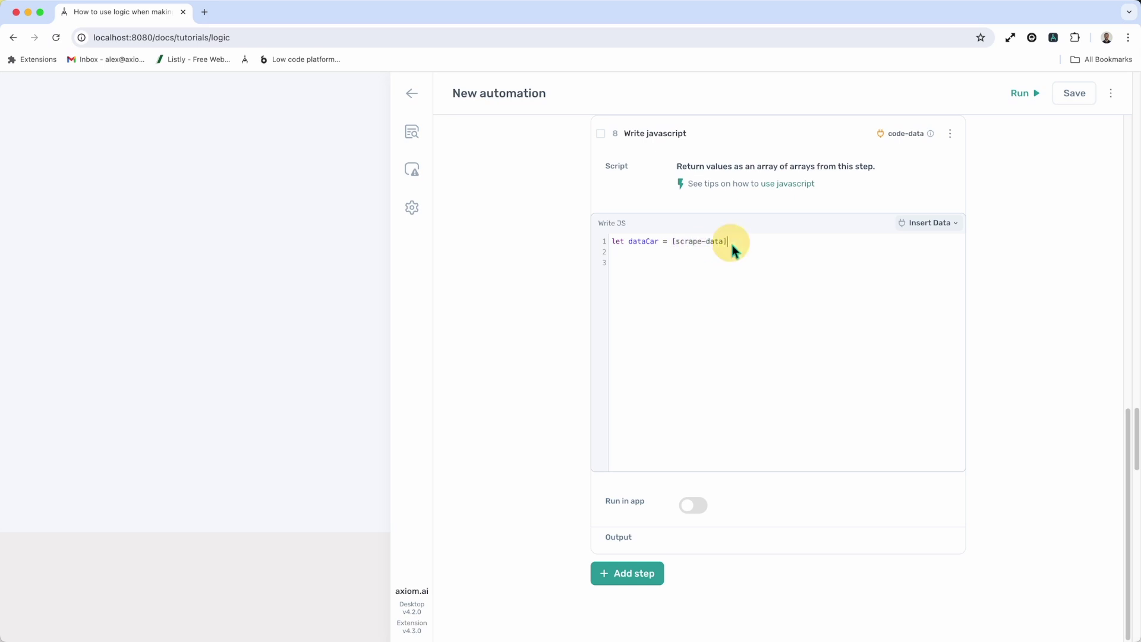